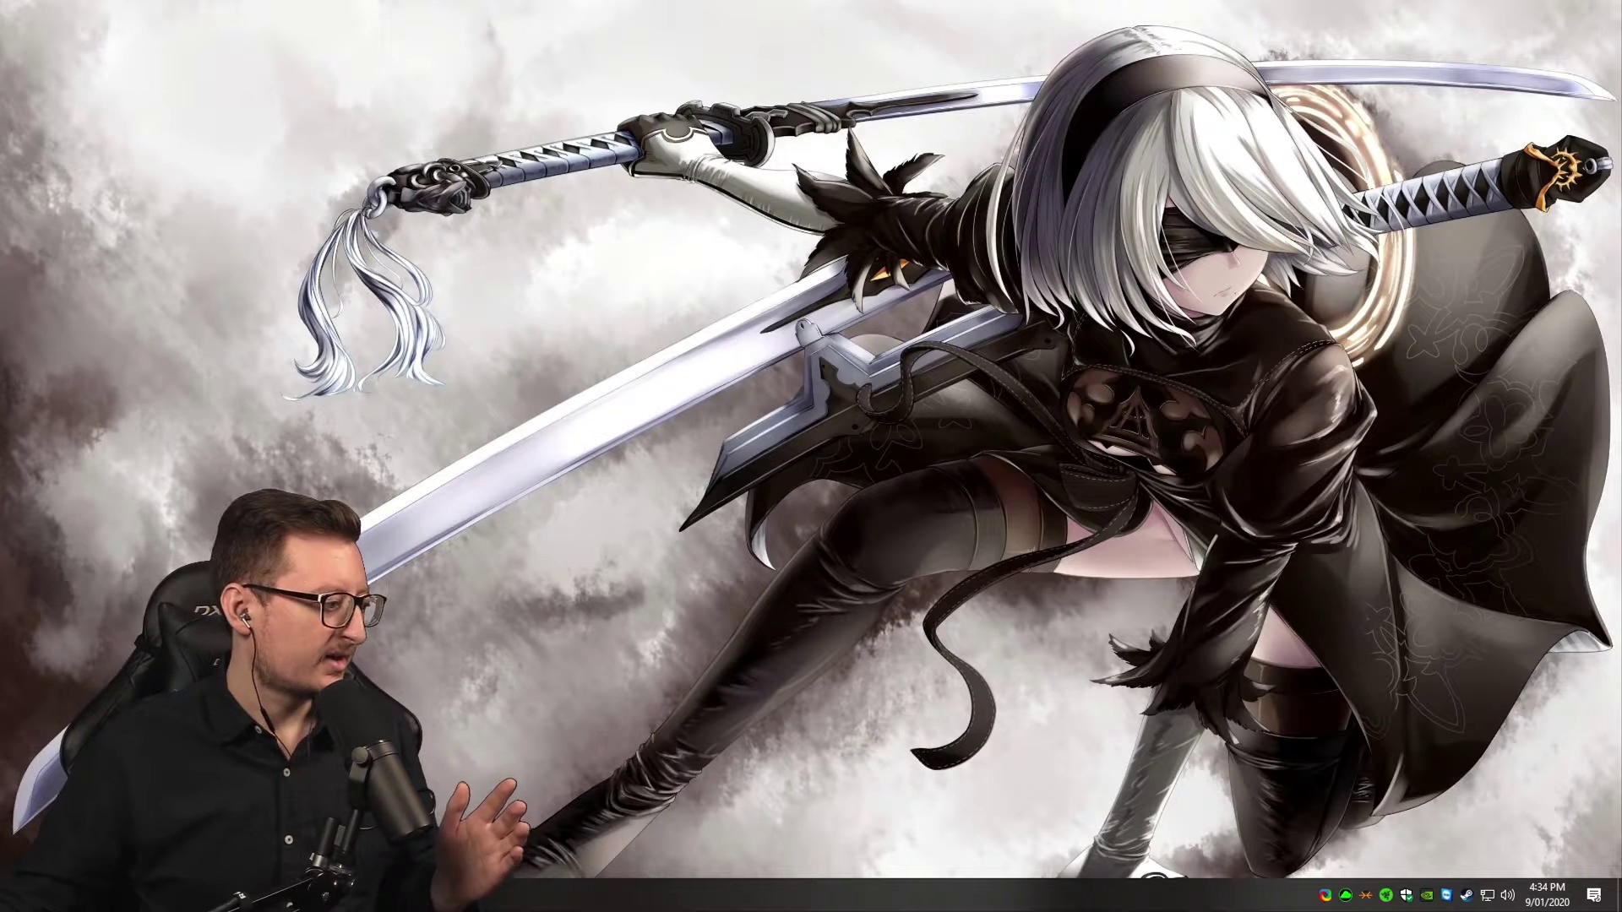
Open the Downloads 'Information' file in Notepad and select the folder name 'Monster Hunter World Save Backups'
{"action": "key", "text": "super+e"}
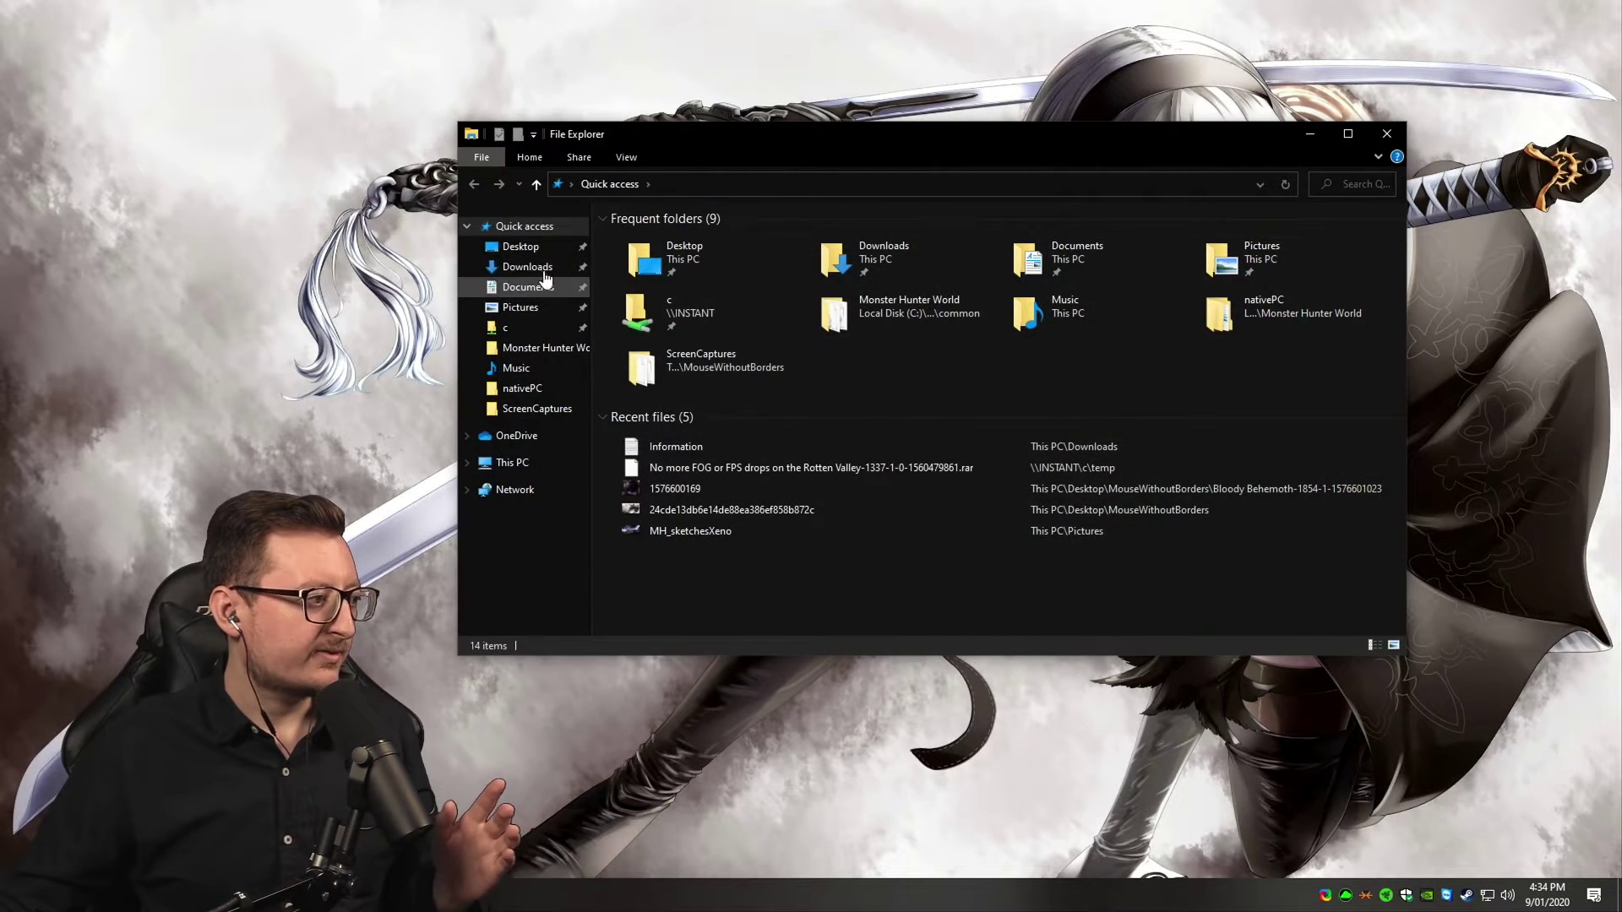
{"action": "left_click", "coordinate": [530, 266]}
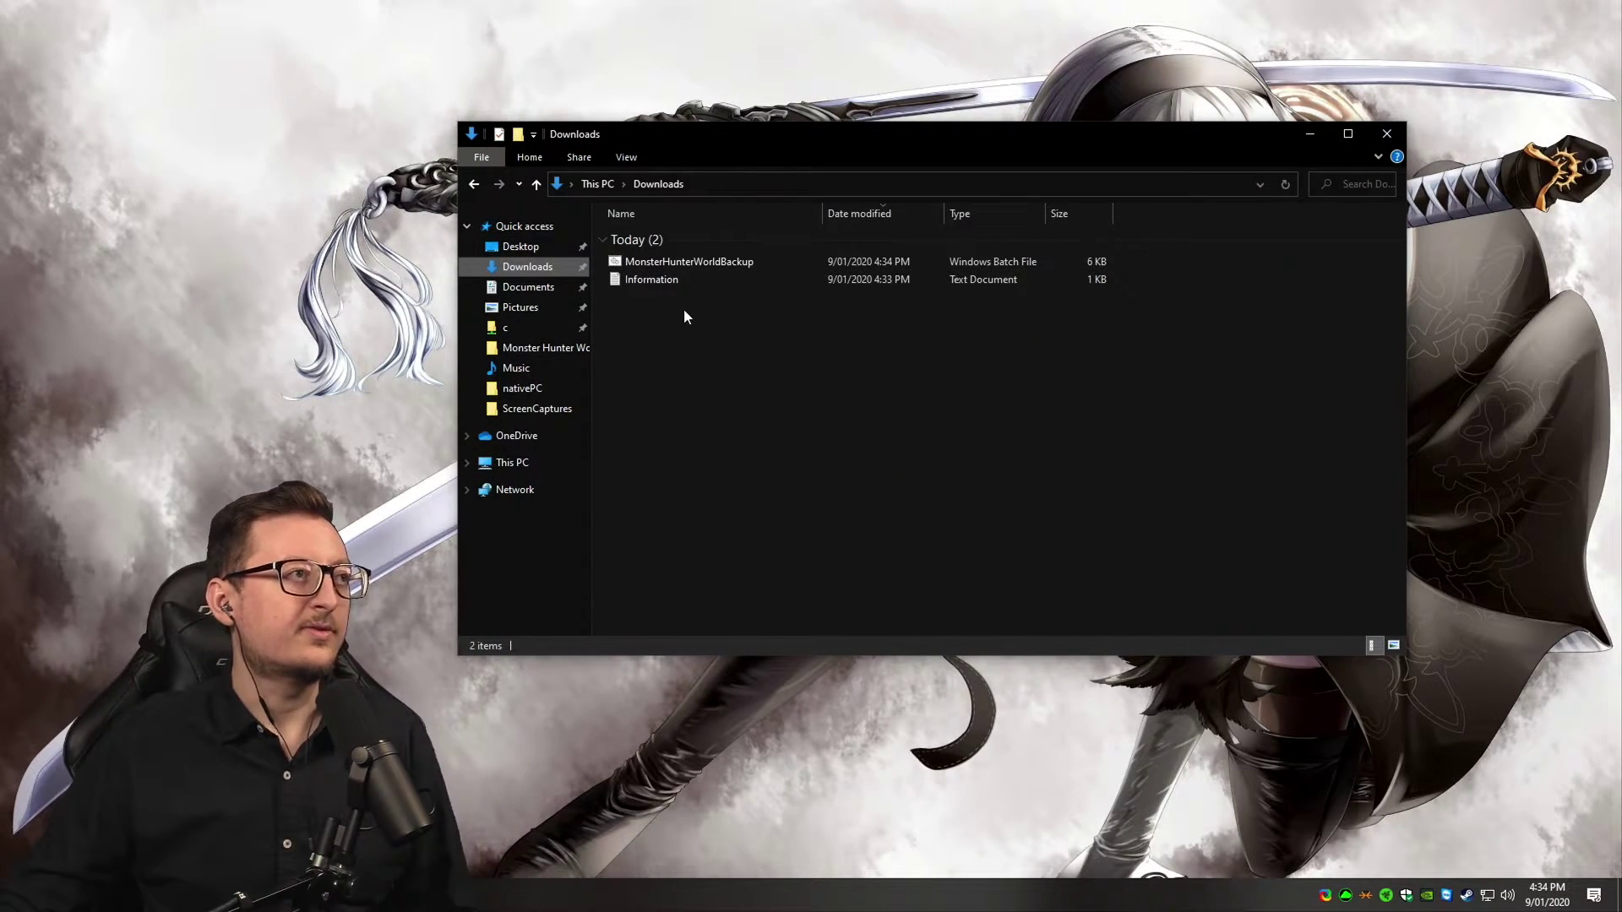
{"action": "left_click", "coordinate": [665, 285]}
{"action": "left_click", "coordinate": [699, 258]}
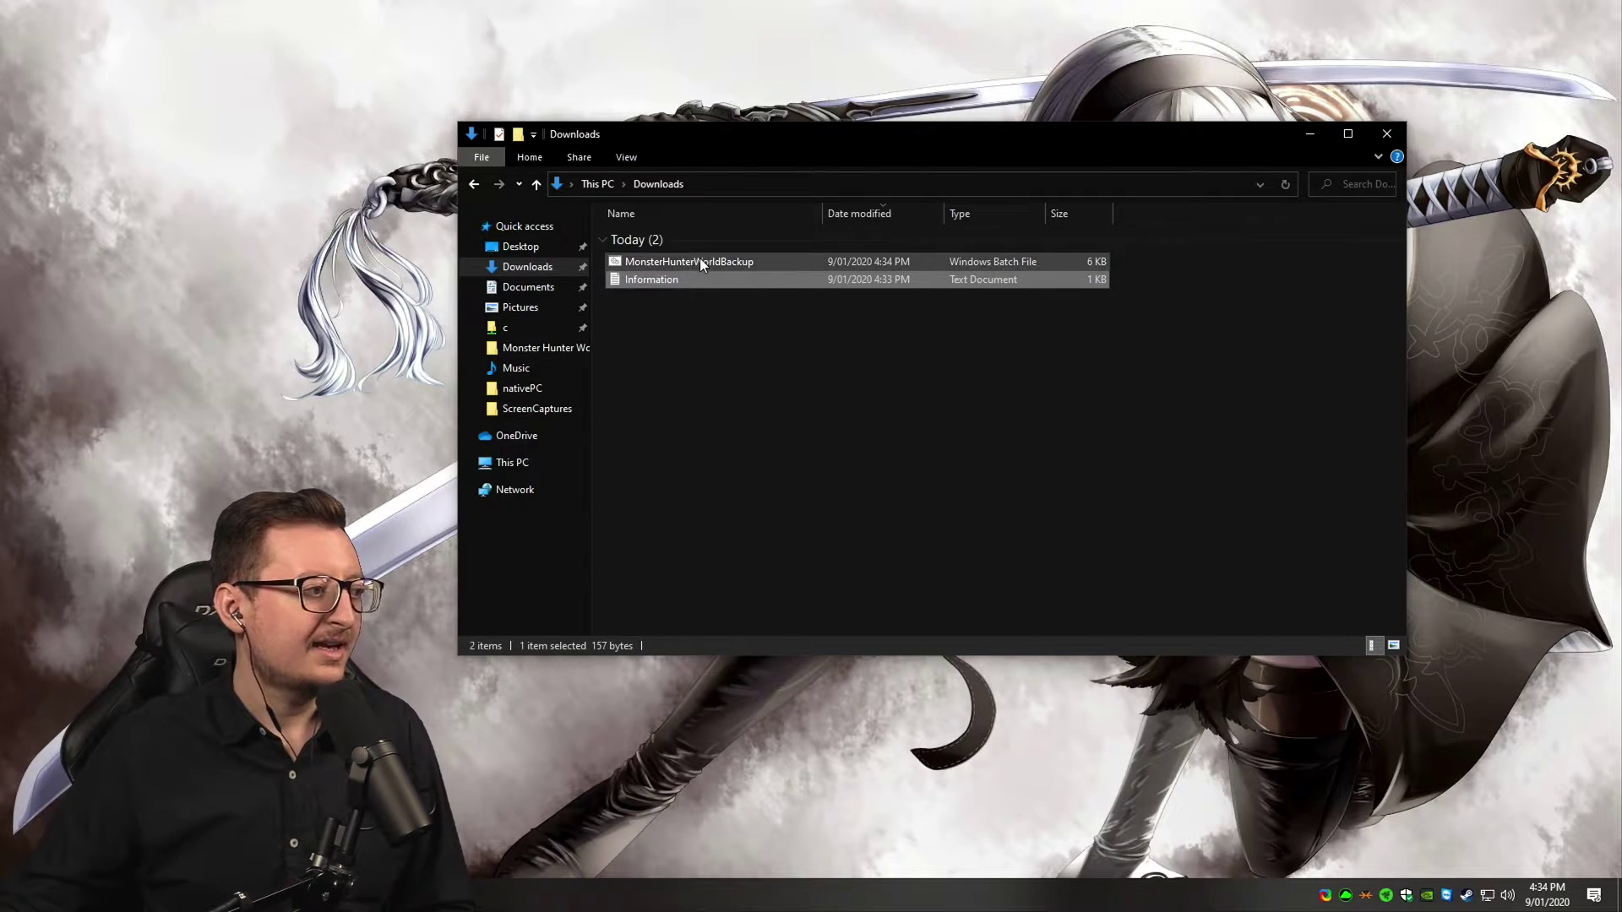
{"action": "left_click", "coordinate": [743, 386]}
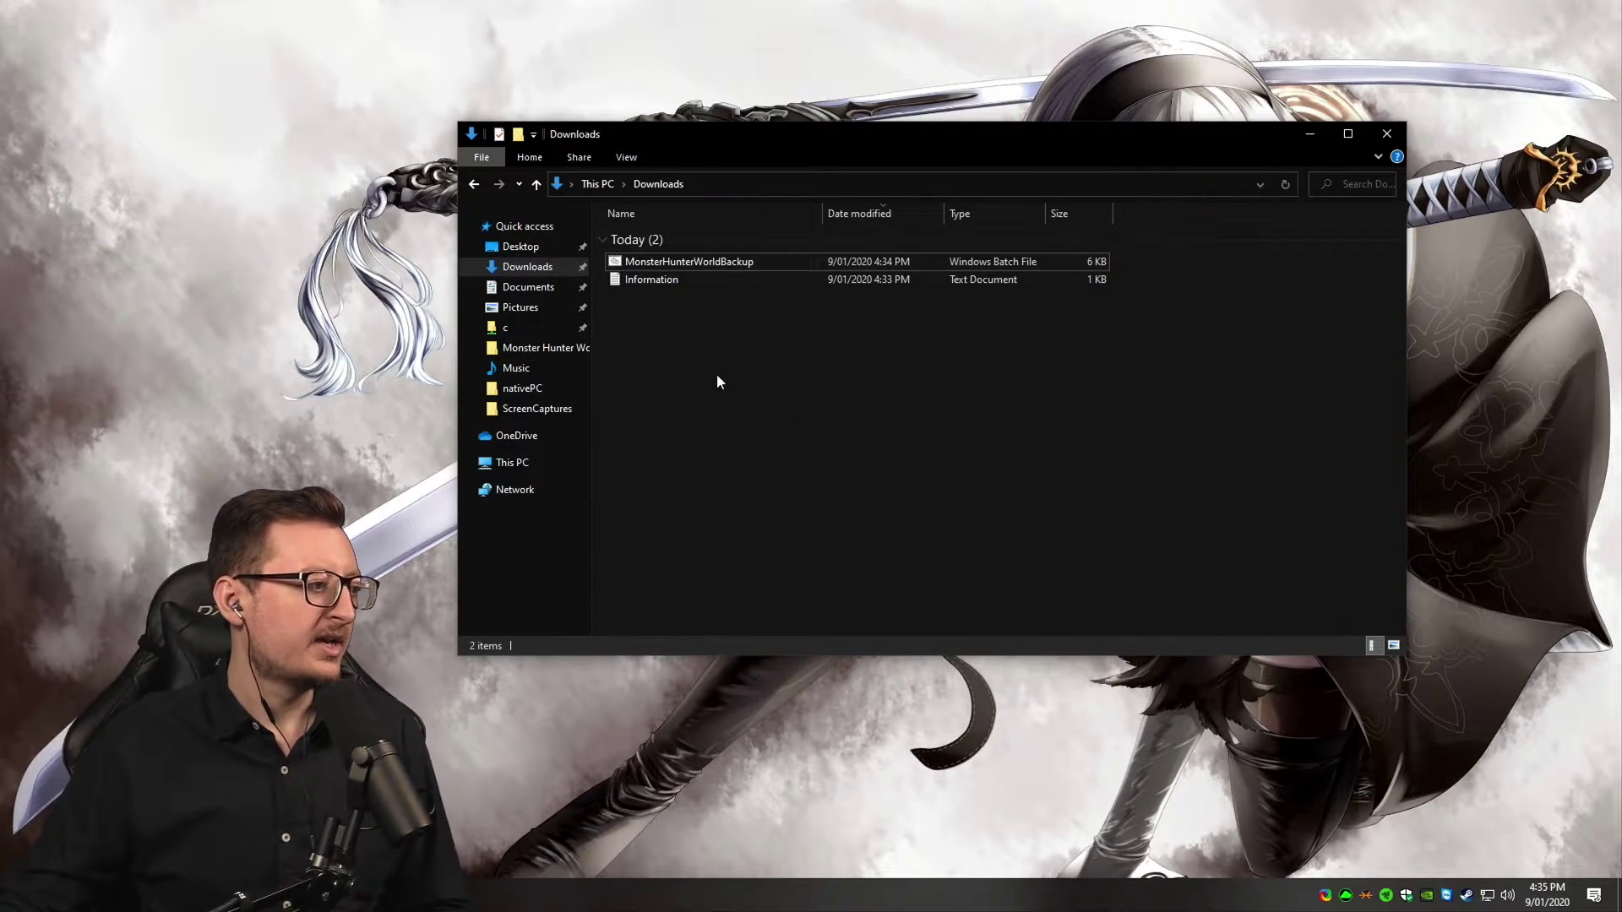
{"action": "double_click", "coordinate": [653, 287]}
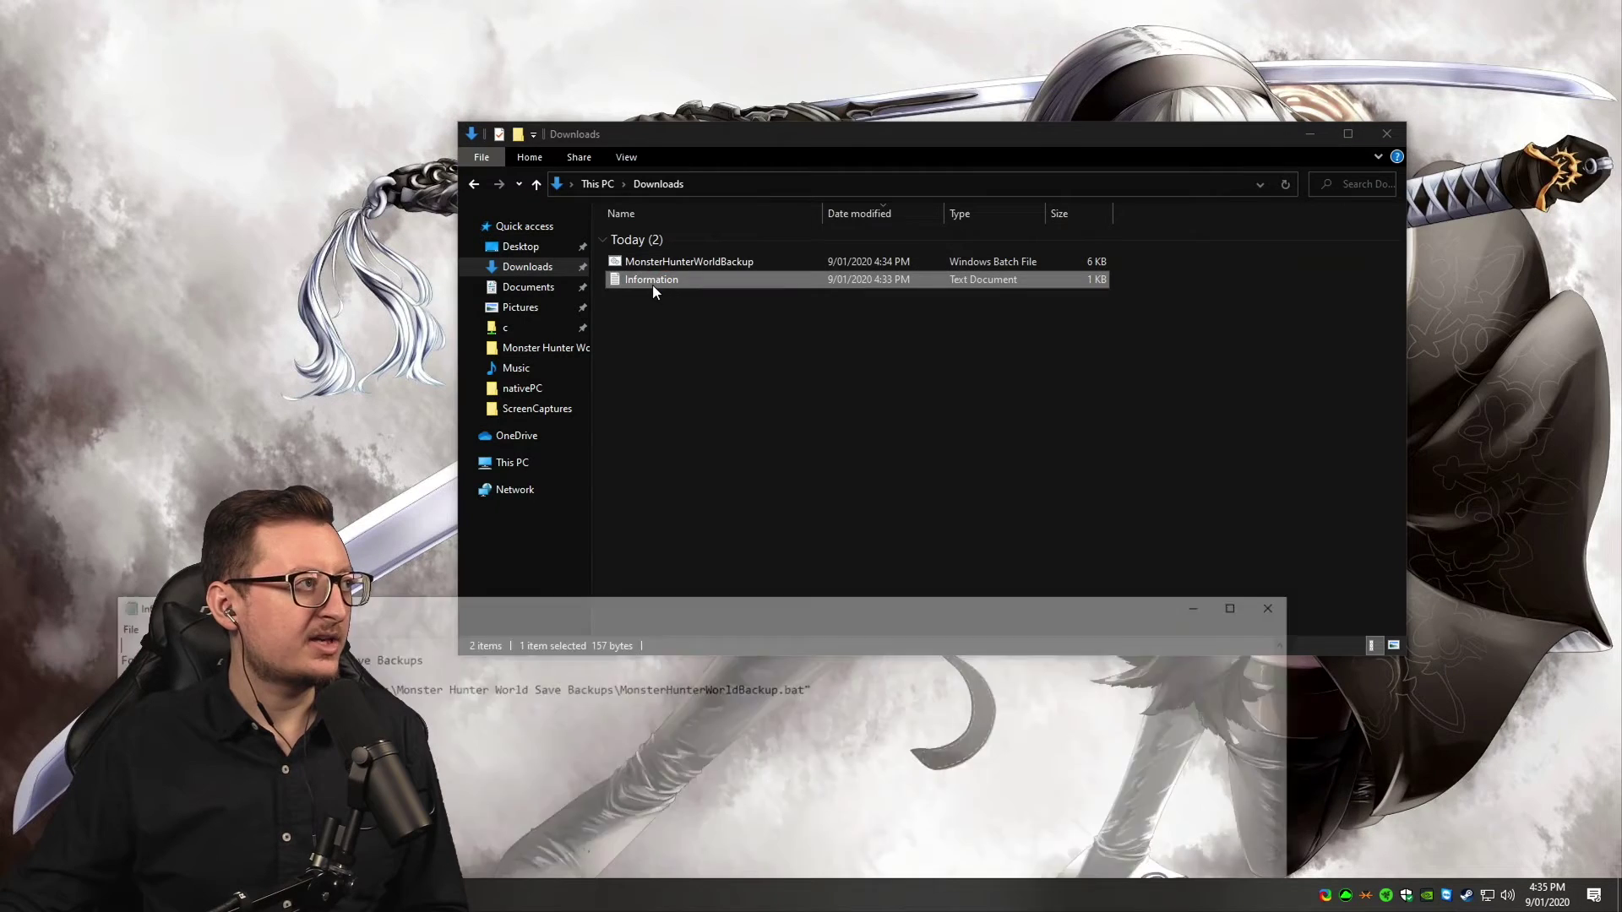
{"action": "left_click_drag", "start_coordinate": [760, 597], "coordinate": [1083, 519]}
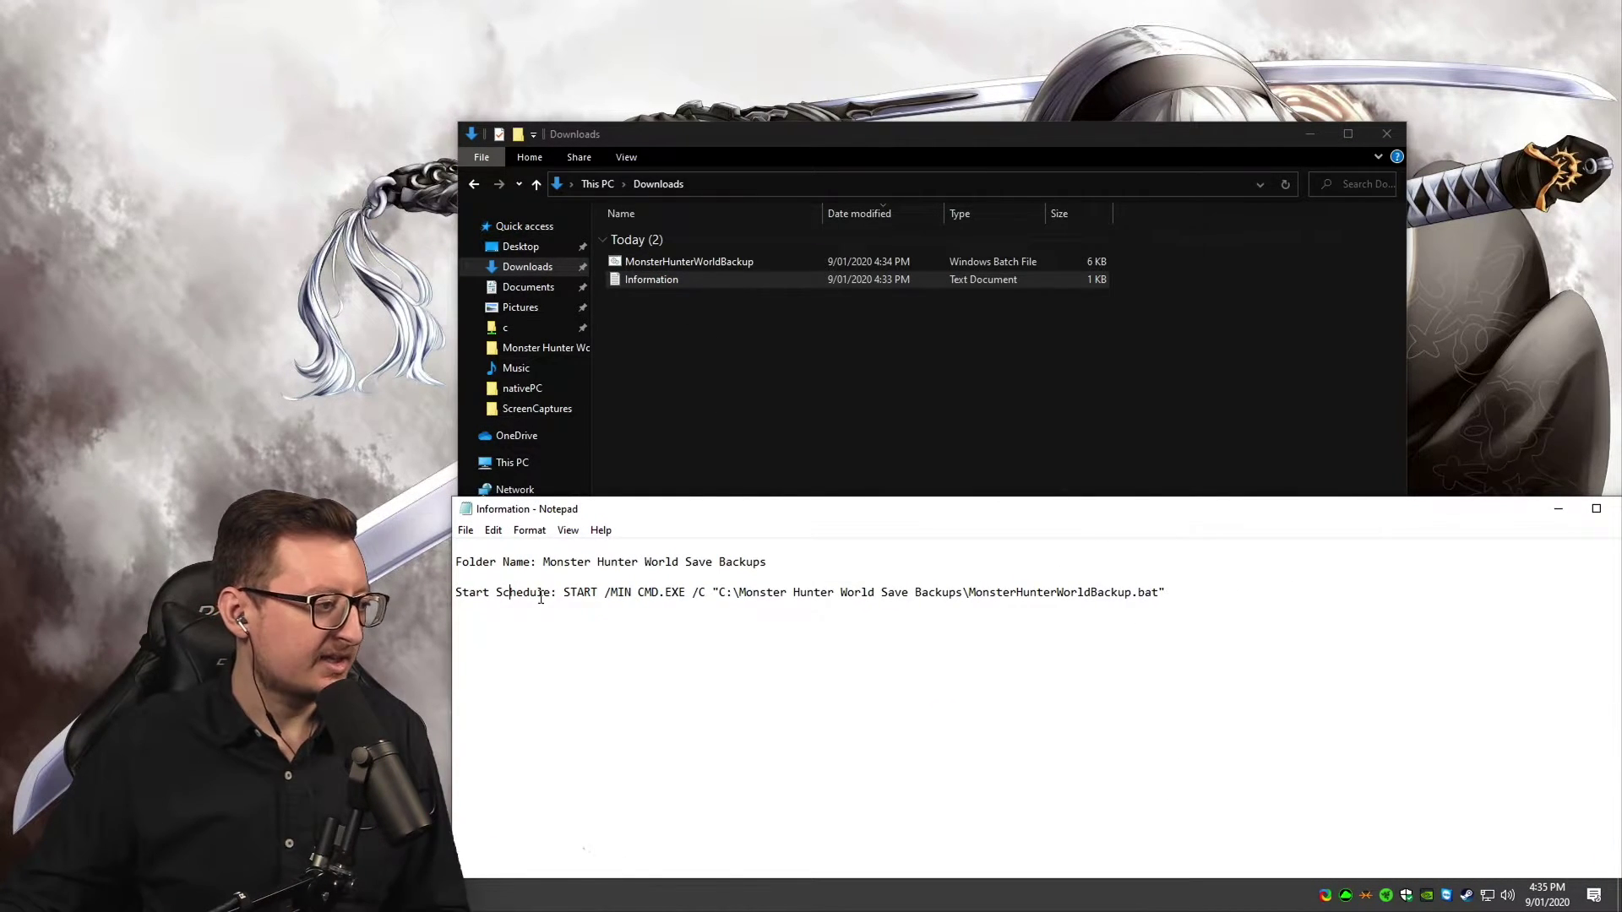
{"action": "left_click_drag", "start_coordinate": [767, 563], "coordinate": [547, 564]}
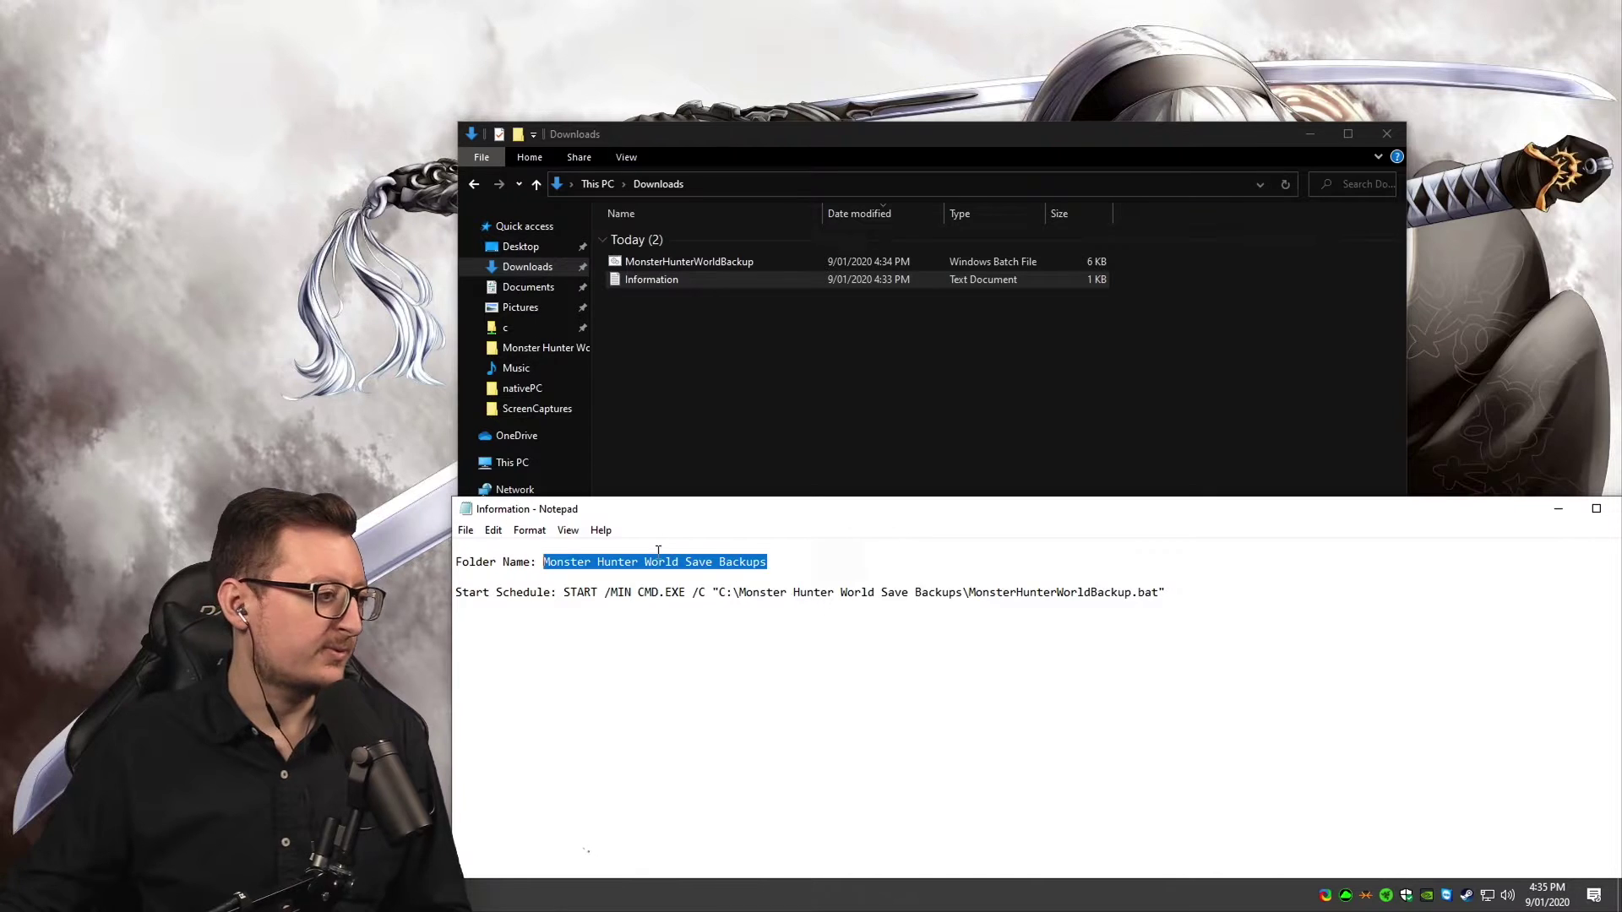
On Local Disk (C:), check the Monster Hunter World Save Backups folder name using Rename
{"action": "left_click", "coordinate": [701, 368]}
{"action": "left_click", "coordinate": [596, 184]}
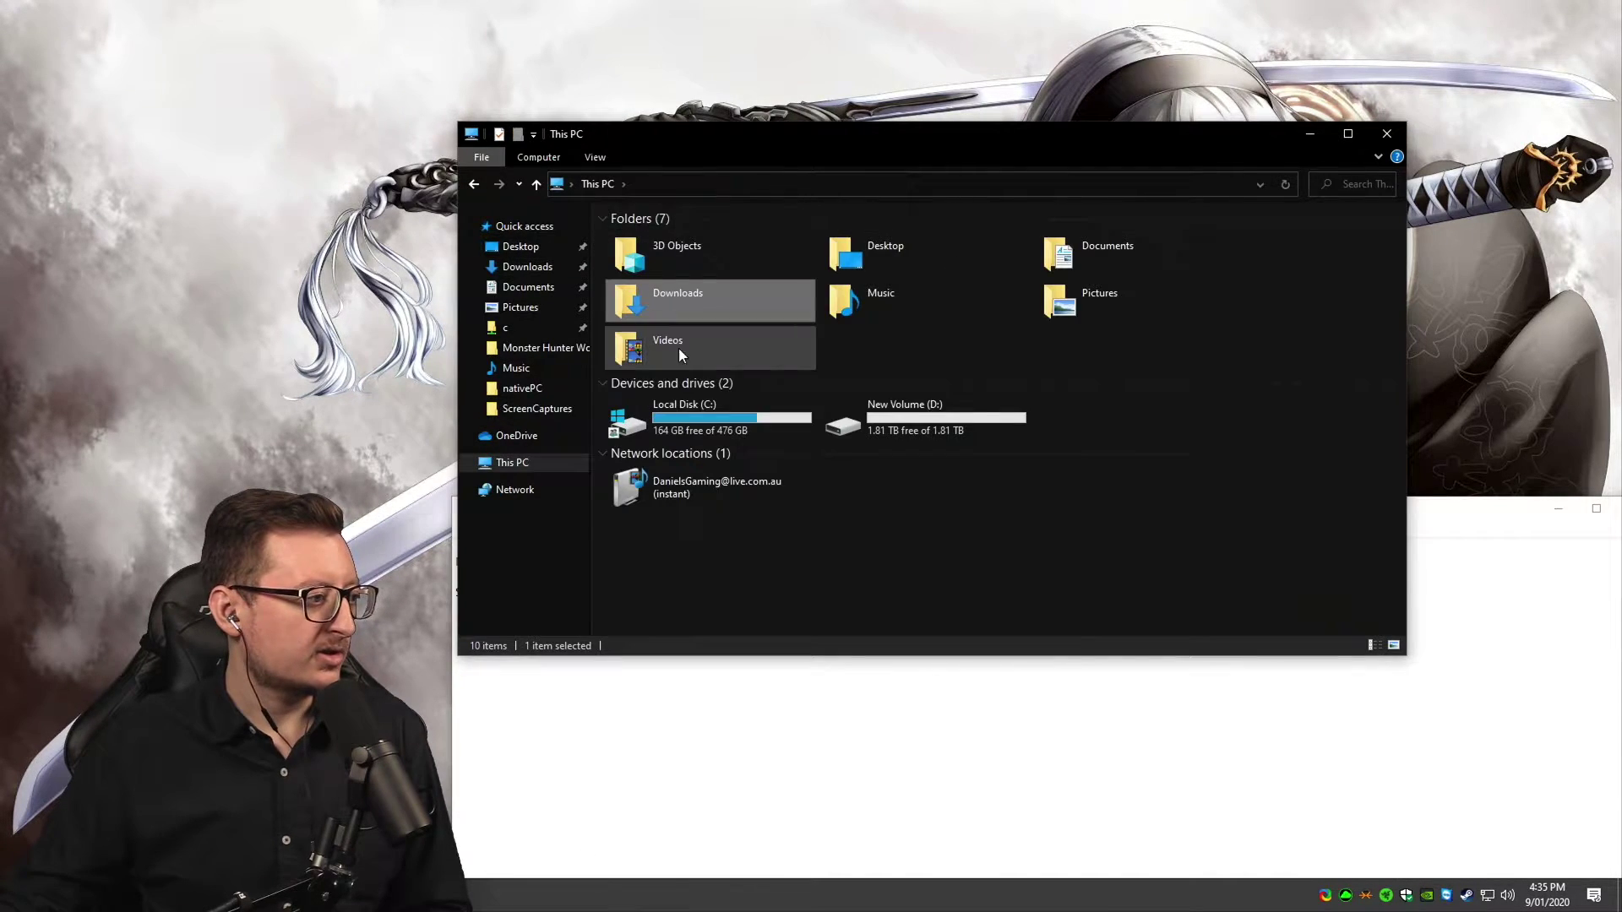
{"action": "double_click", "coordinate": [697, 415]}
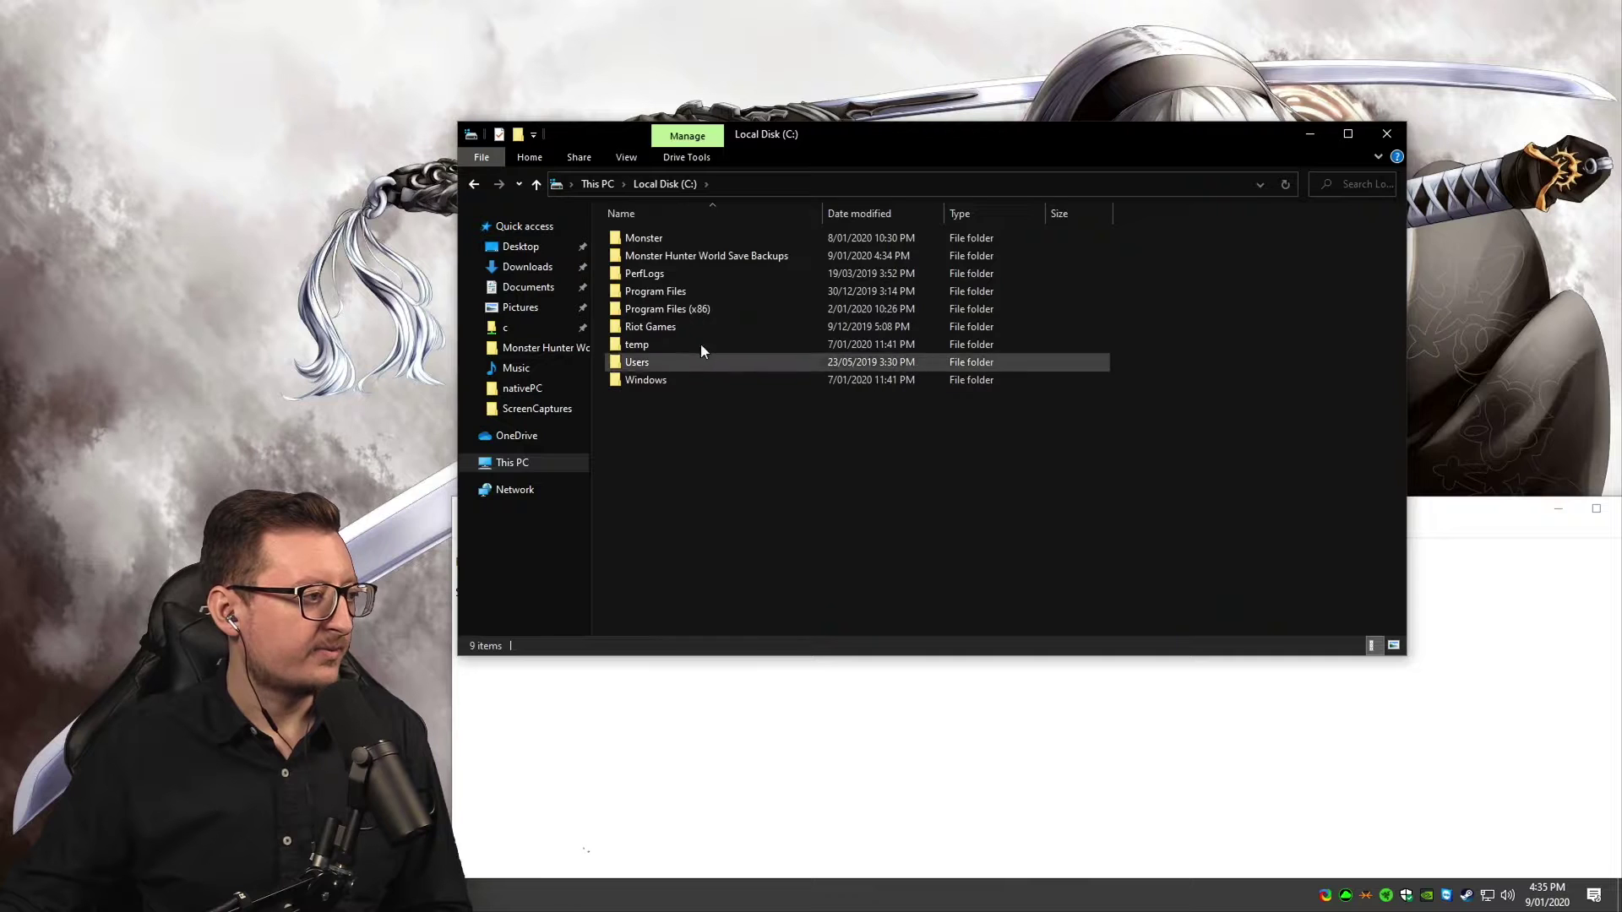
{"action": "right_click", "coordinate": [661, 255]}
{"action": "left_click", "coordinate": [717, 571]}
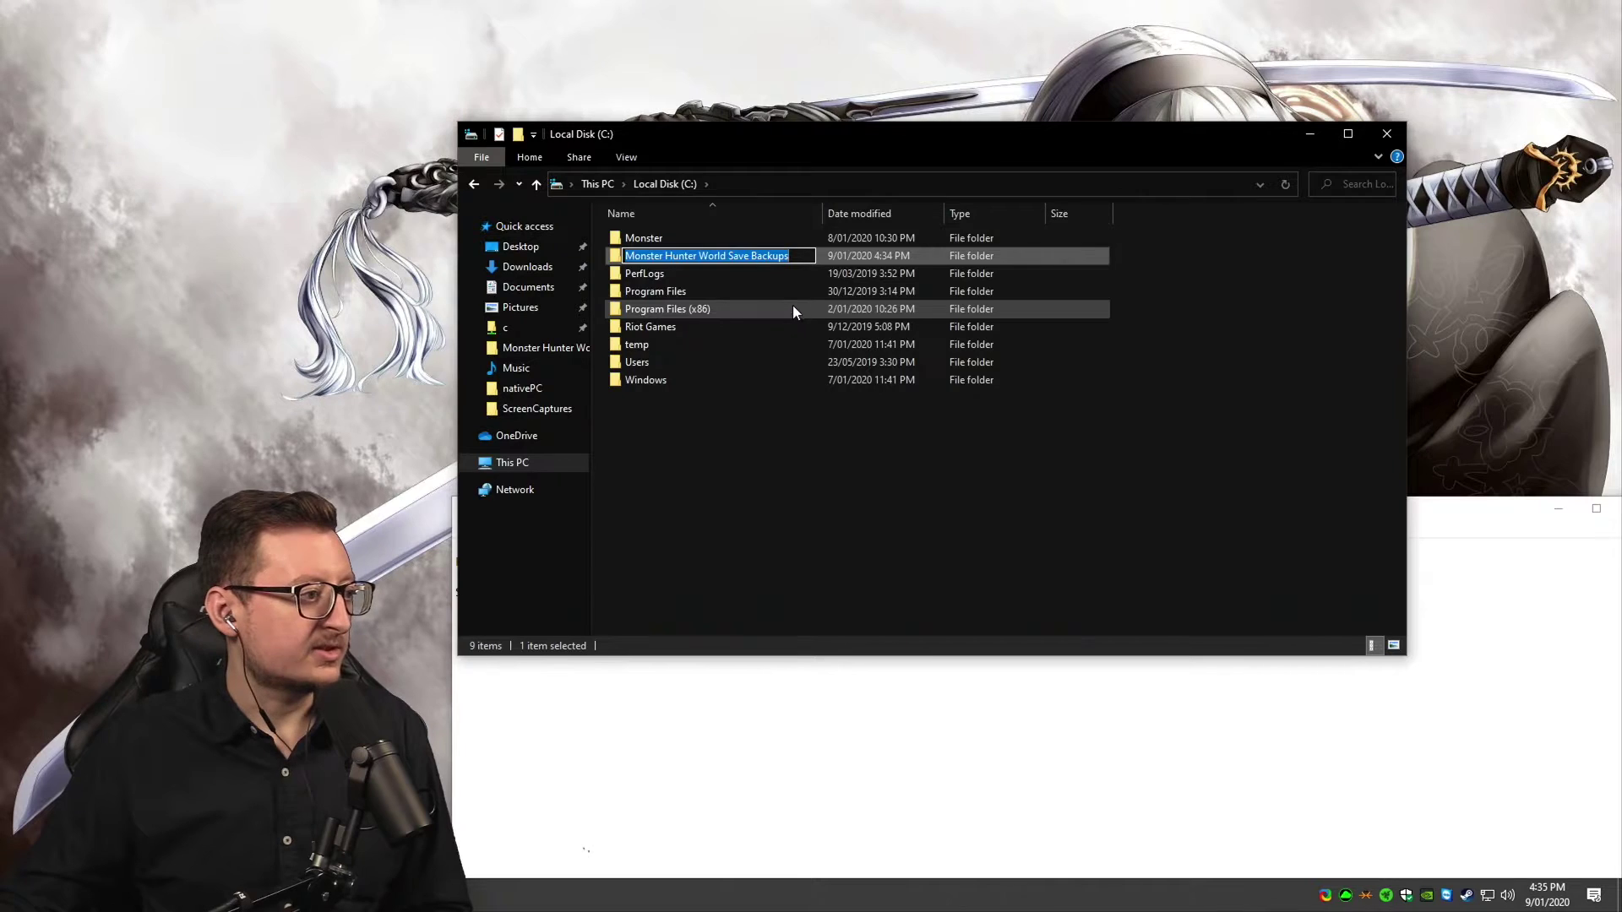
{"action": "double_click", "coordinate": [731, 257]}
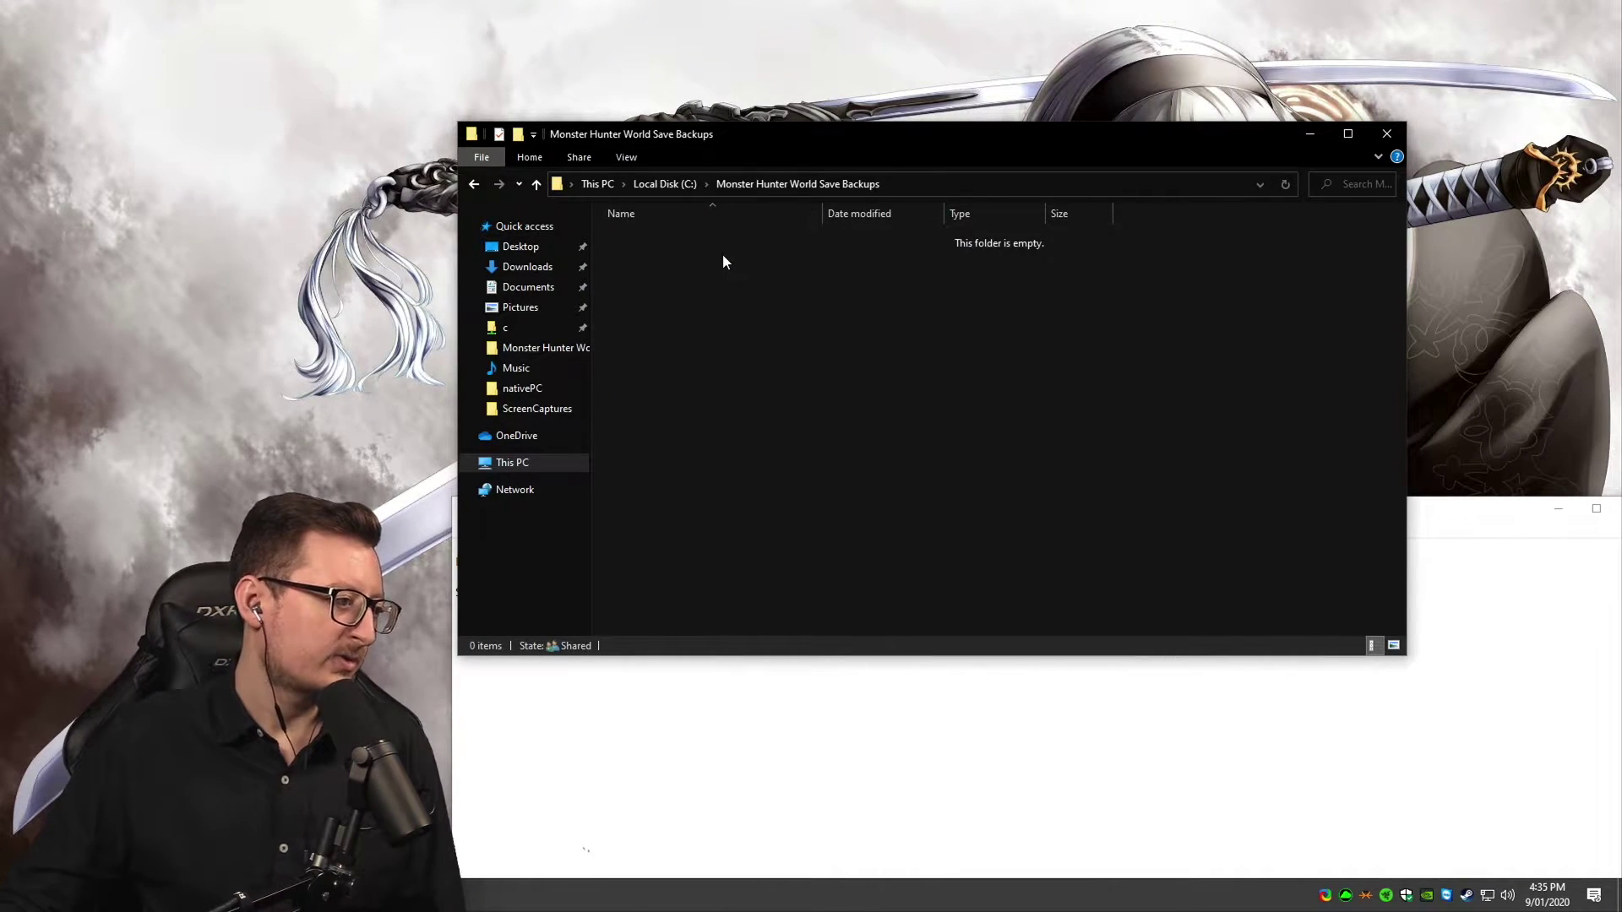
{"action": "left_click", "coordinate": [673, 185]}
Copy MonsterHunterWorldBackup.bat from Downloads into C:\Monster Hunter World Save Backups
{"action": "left_click", "coordinate": [527, 266]}
{"action": "right_click", "coordinate": [673, 262]}
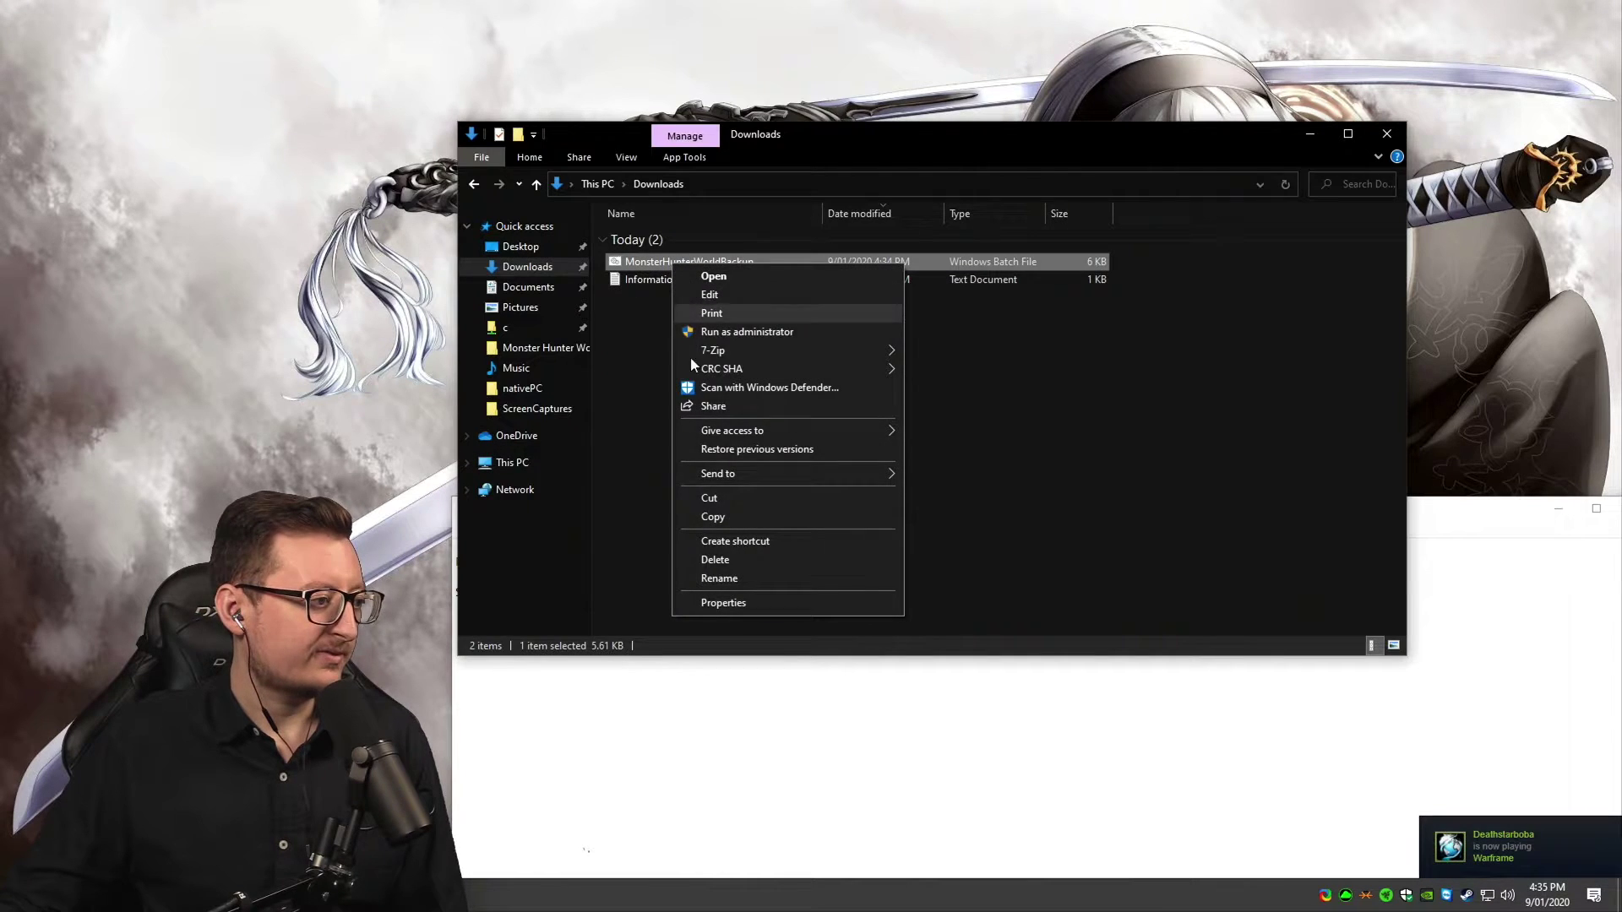
{"action": "left_click", "coordinate": [708, 517]}
{"action": "left_click", "coordinate": [545, 460]}
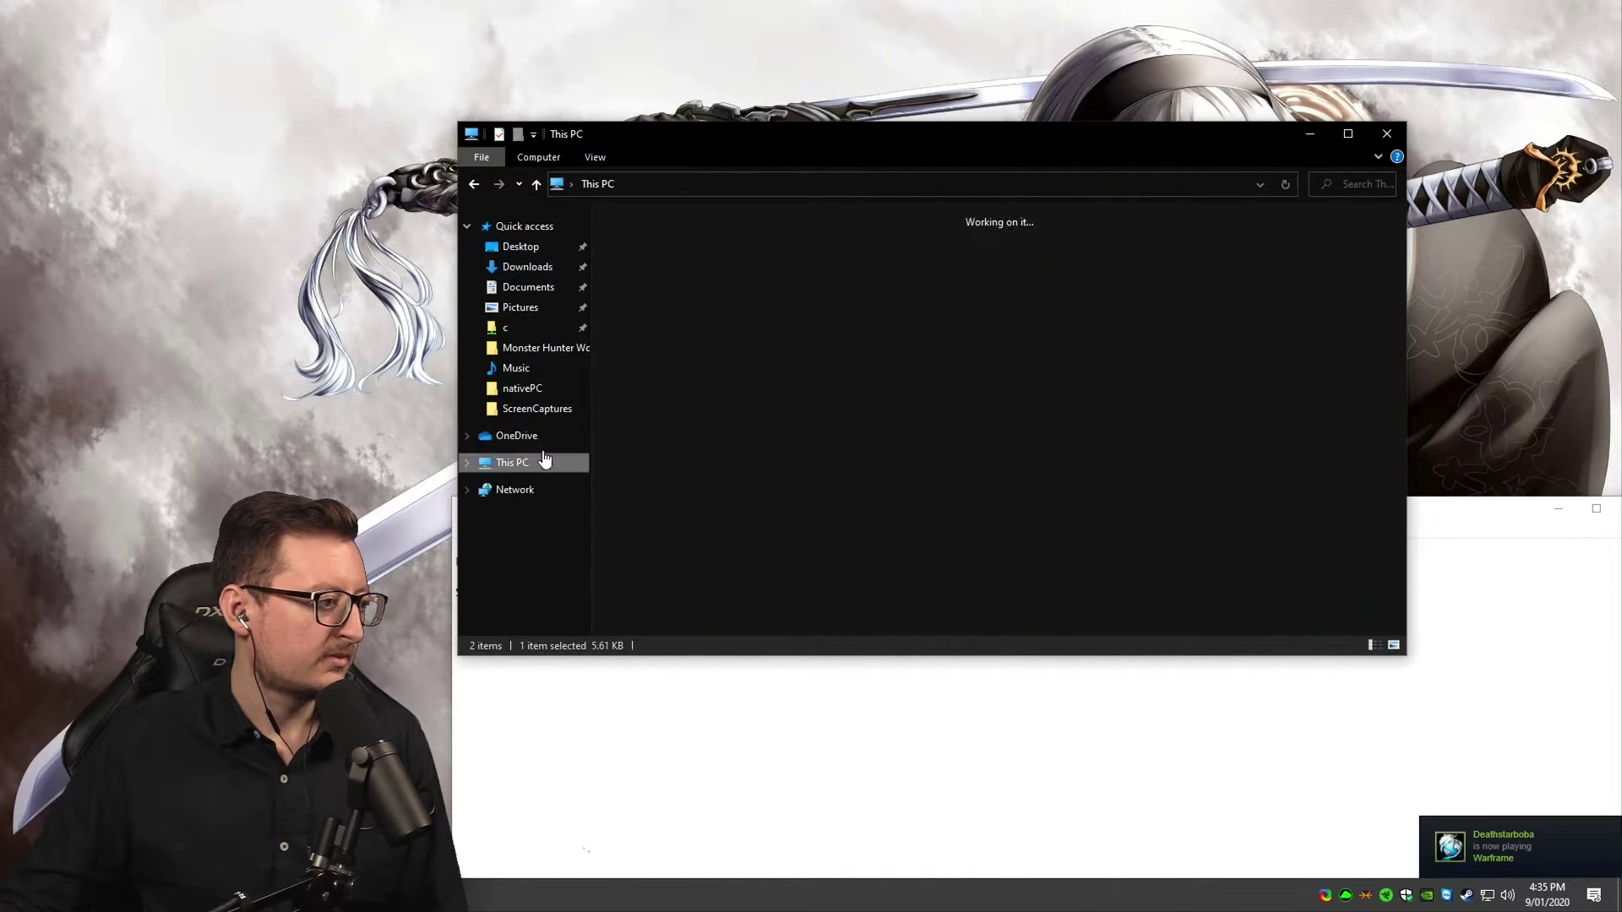
{"action": "double_click", "coordinate": [701, 407]}
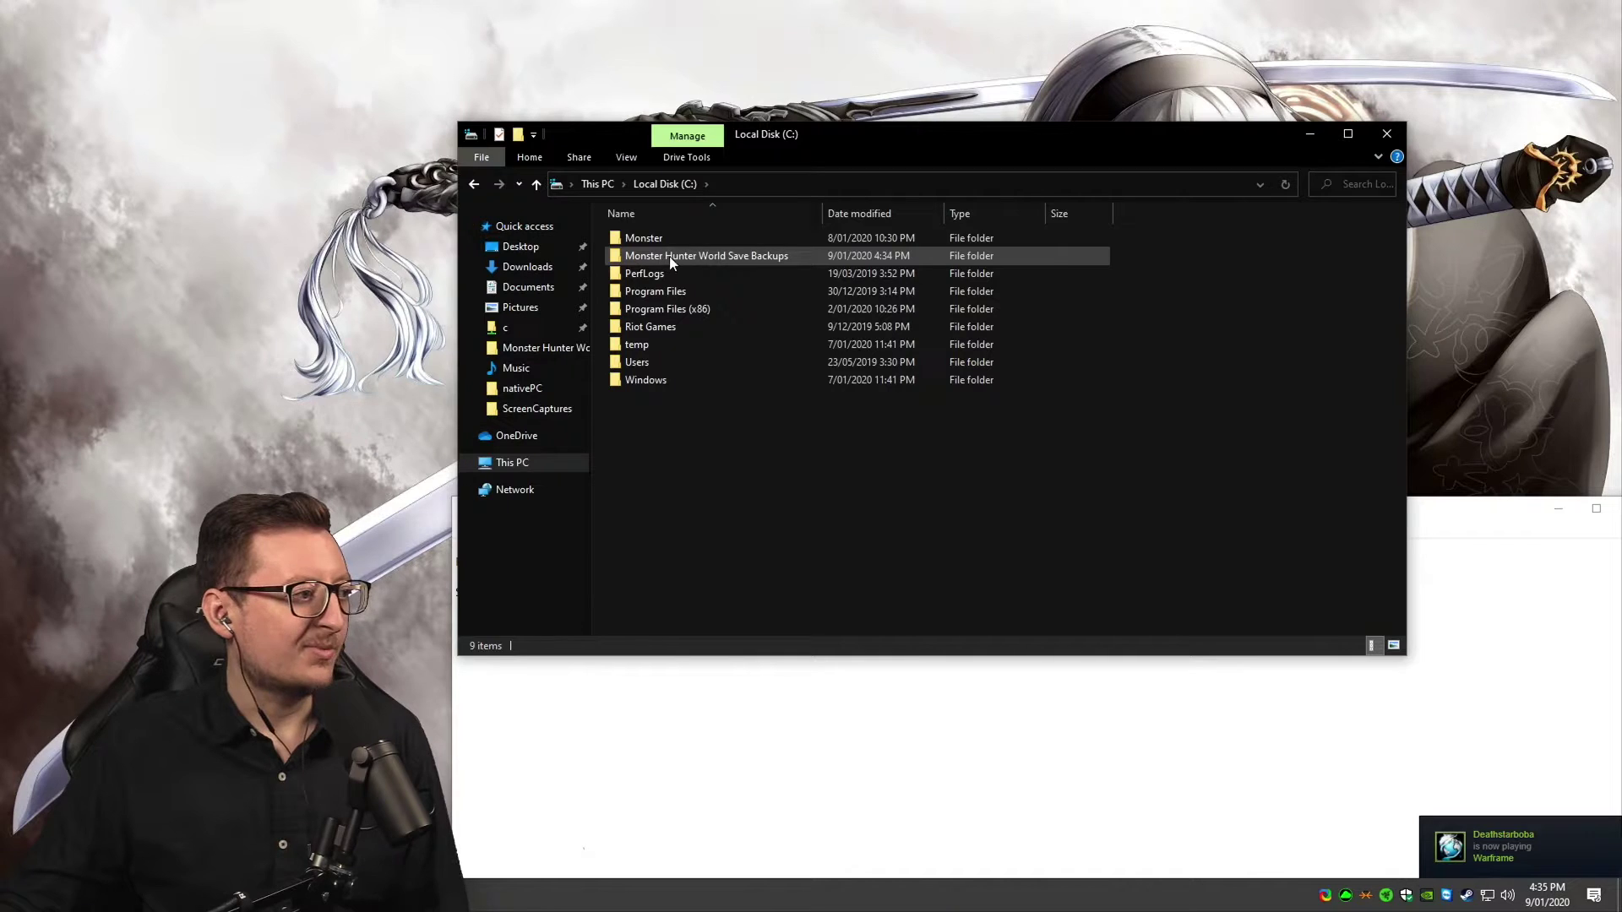
{"action": "double_click", "coordinate": [731, 255]}
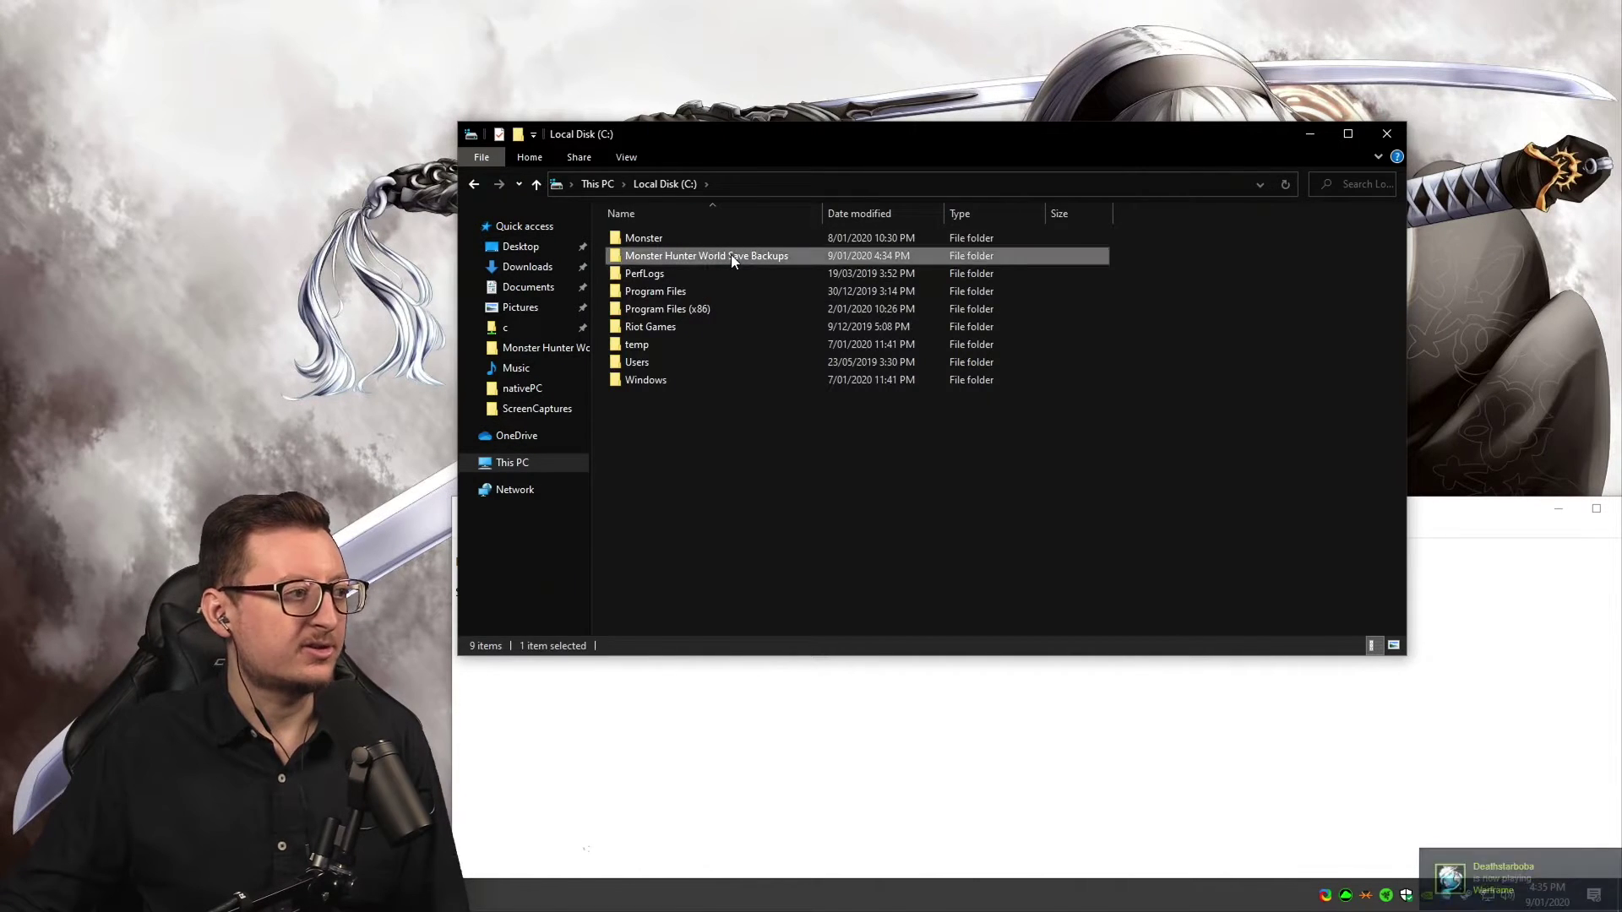
{"action": "right_click", "coordinate": [740, 293]}
{"action": "left_click", "coordinate": [785, 403]}
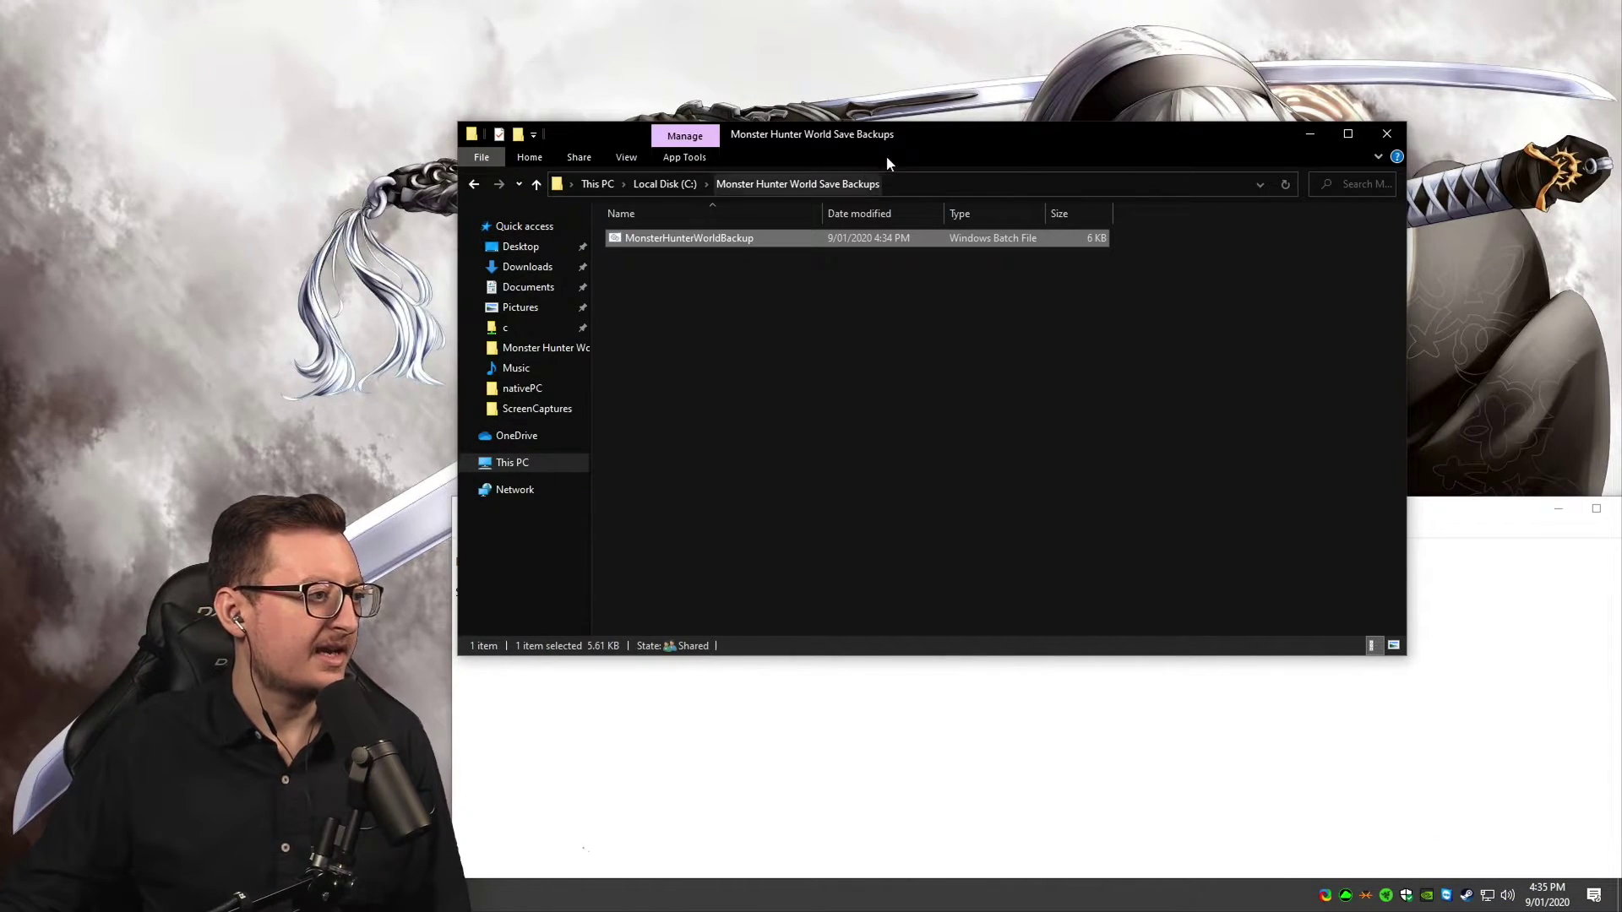
{"action": "left_click_drag", "start_coordinate": [1064, 134], "coordinate": [1193, 110]}
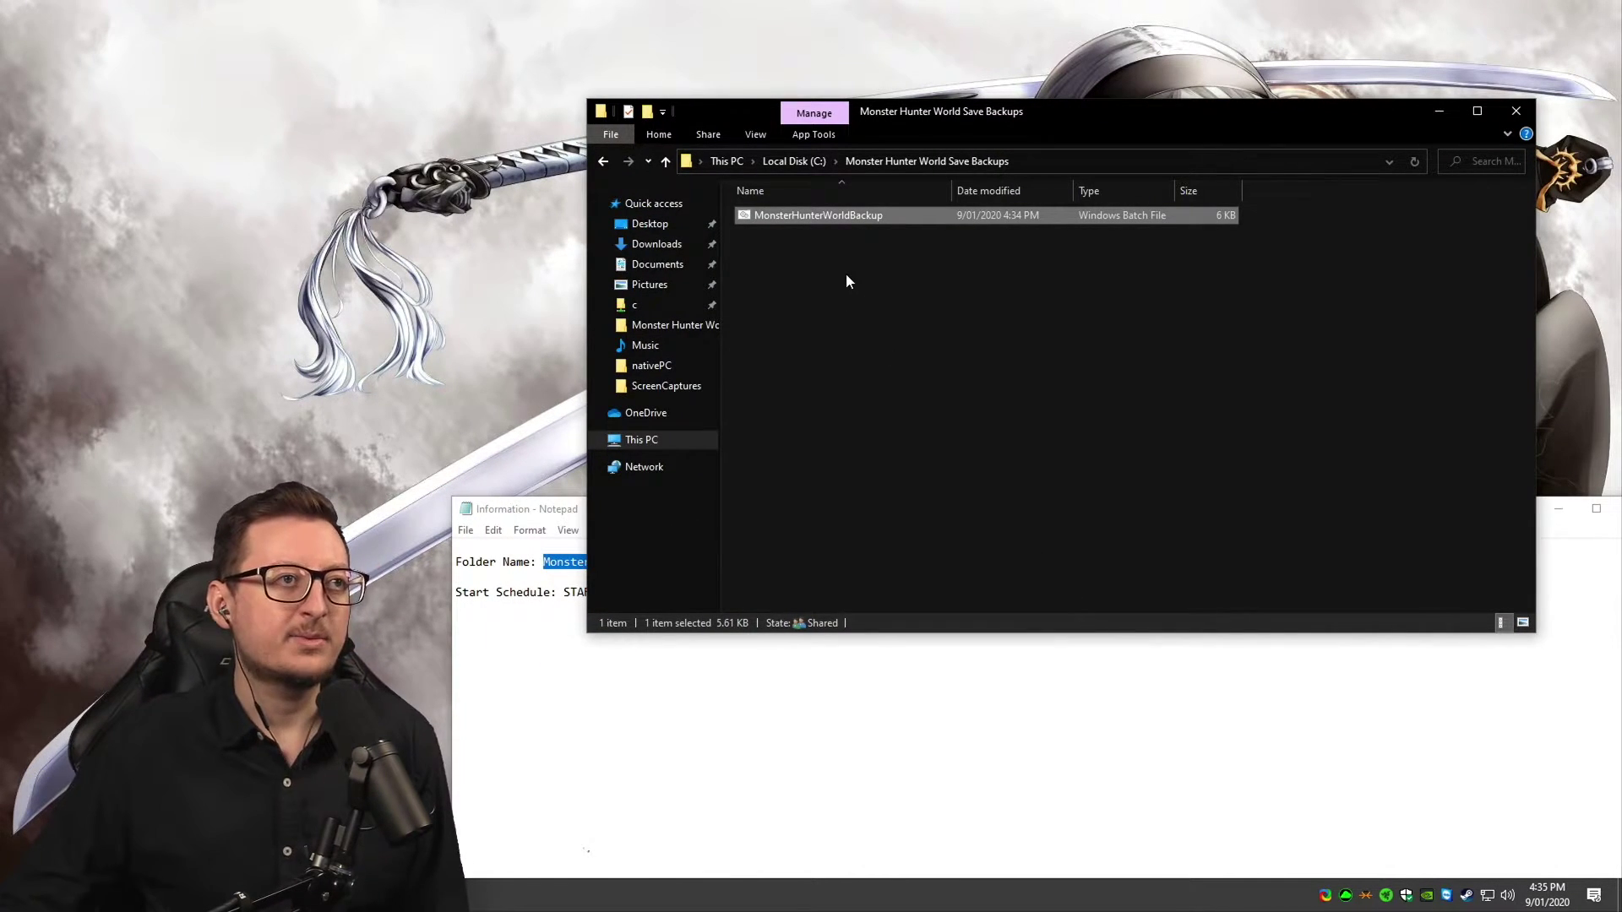
Open the copied batch script in Notepad and select the XXXXX placeholder in the PATH line
{"action": "right_click", "coordinate": [839, 217]}
{"action": "left_click", "coordinate": [885, 246]}
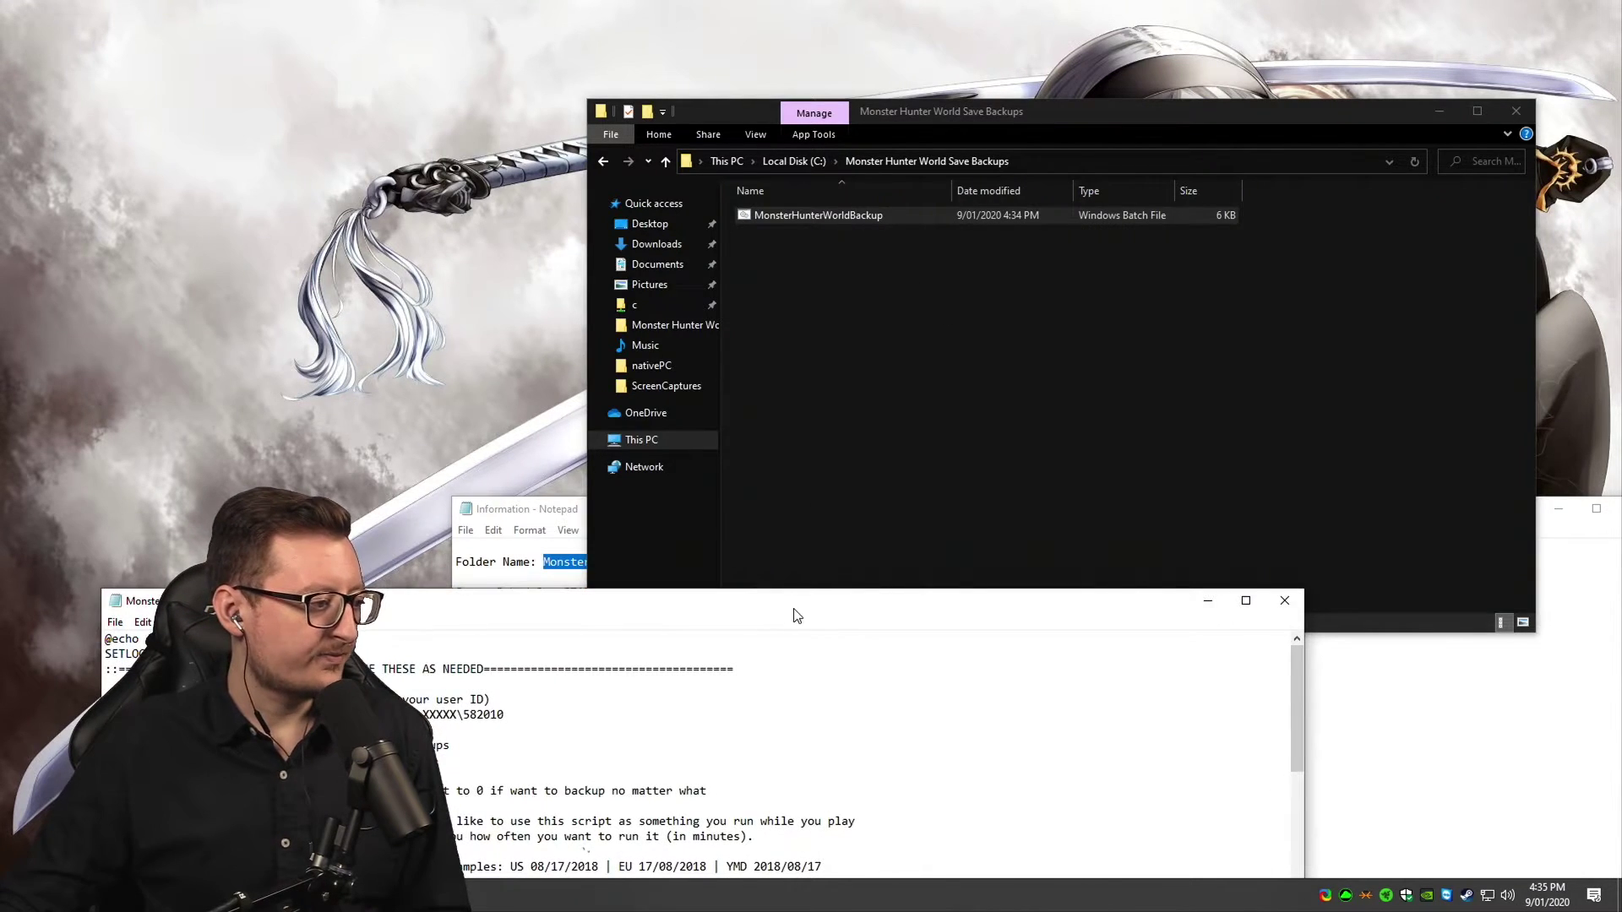
{"action": "left_click_drag", "start_coordinate": [793, 615], "coordinate": [1178, 217]}
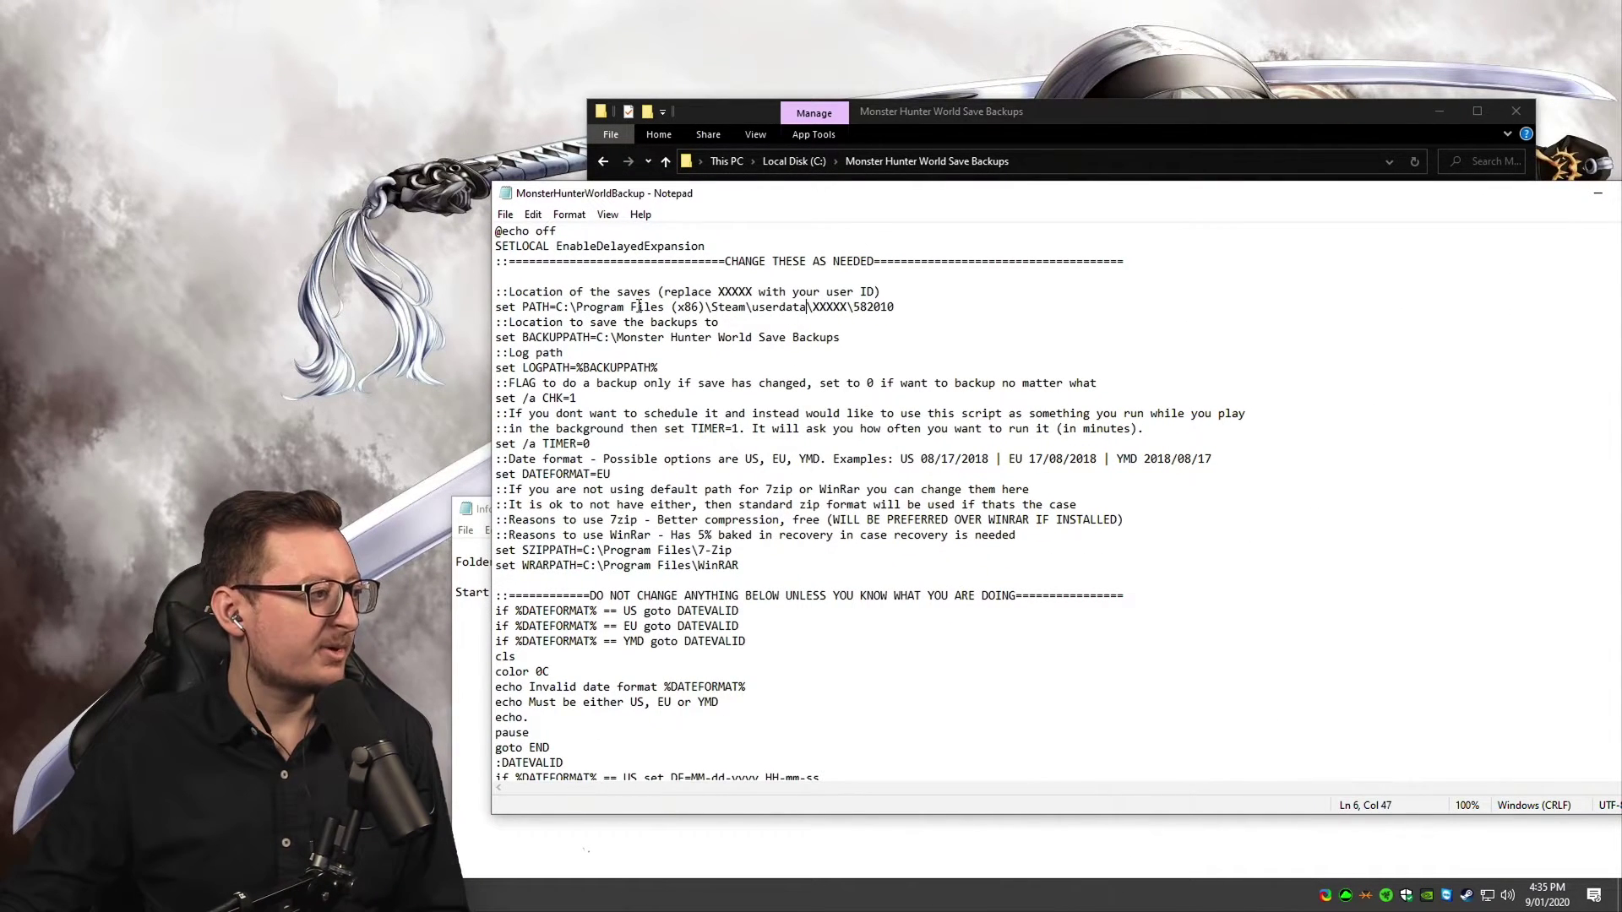
{"action": "left_click_drag", "start_coordinate": [634, 310], "coordinate": [842, 308]}
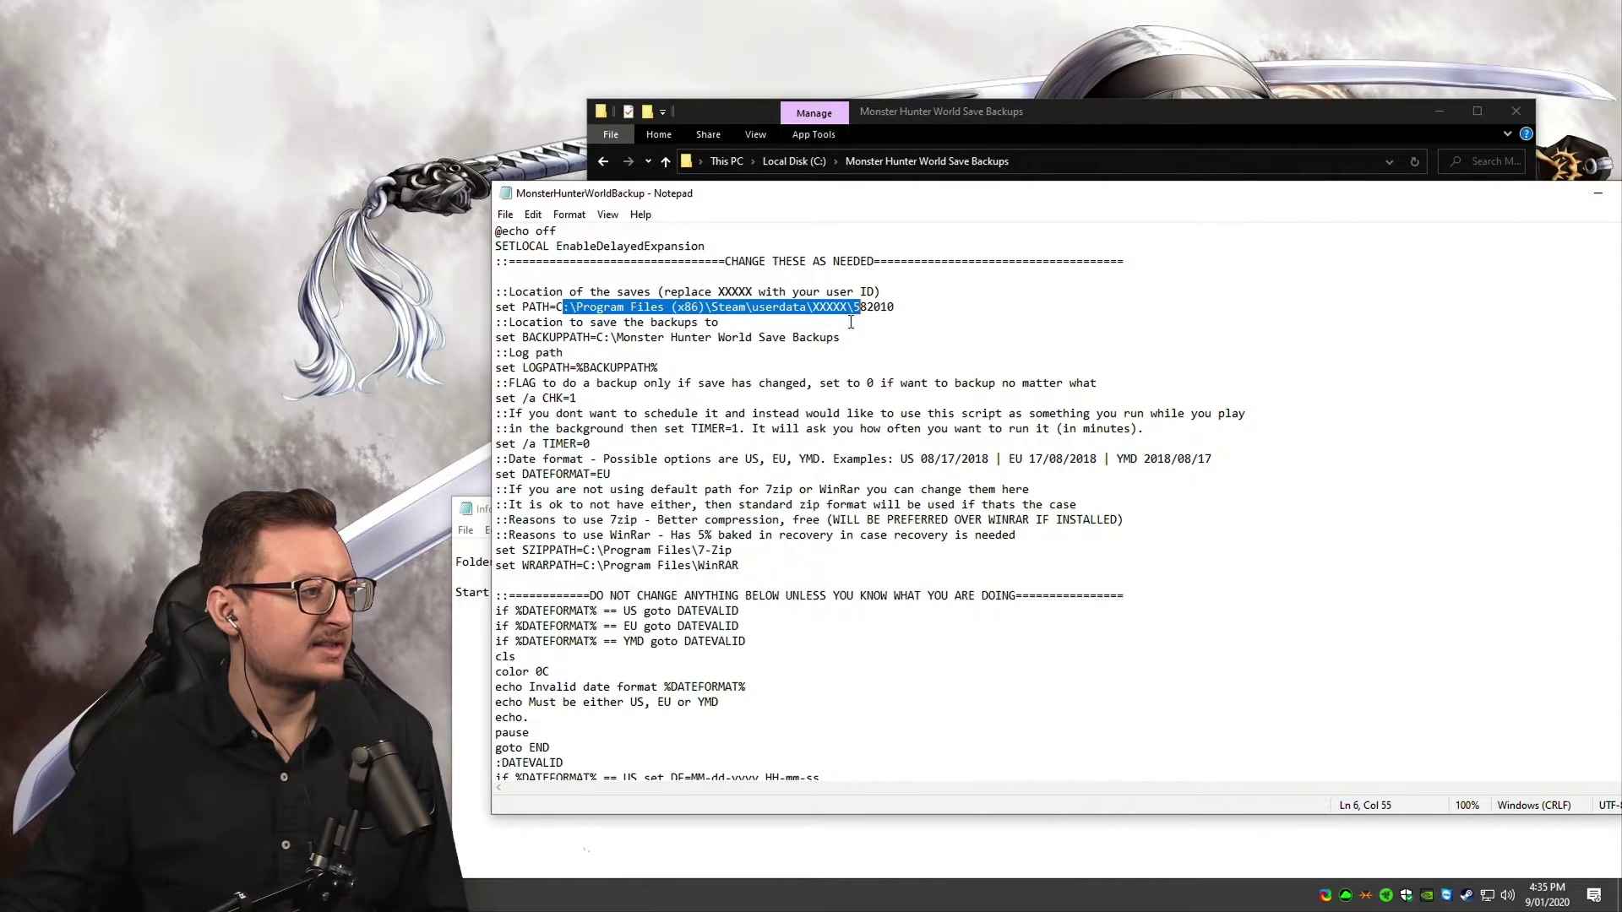
{"action": "left_click", "coordinate": [583, 289]}
{"action": "left_click_drag", "start_coordinate": [542, 307], "coordinate": [718, 309]}
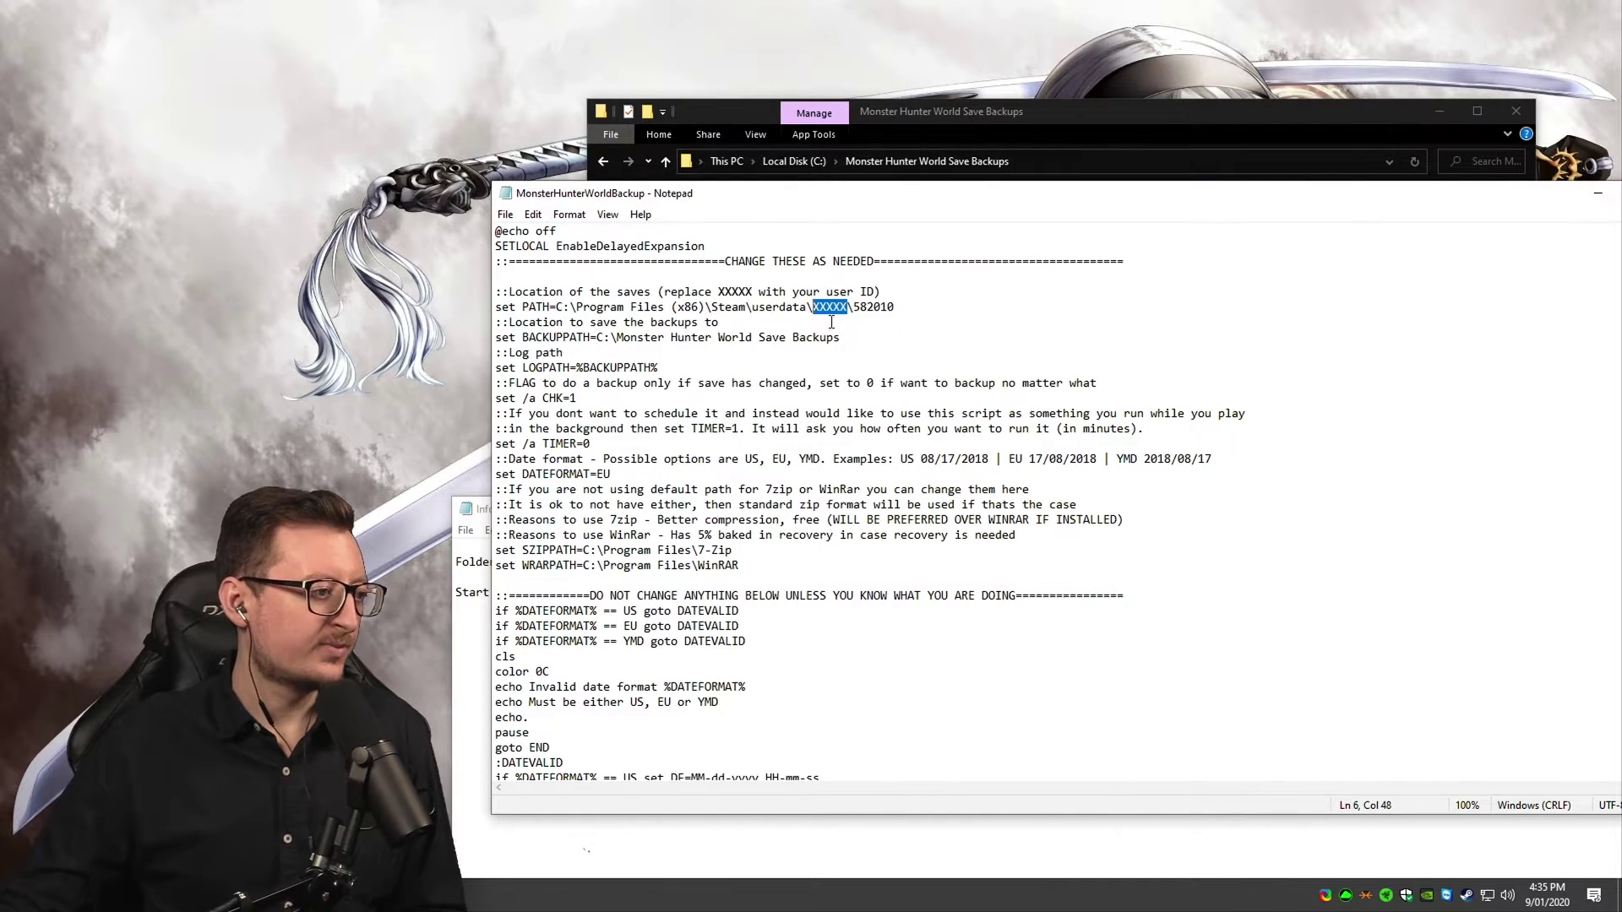
Copy the user ID folder name from Program Files (x86)\Steam\userdata, paste it over XXXXX, and save
{"action": "left_click", "coordinate": [980, 117]}
{"action": "left_click", "coordinate": [815, 161]}
{"action": "left_click_drag", "start_coordinate": [917, 117], "coordinate": [1265, 128]}
{"action": "double_click", "coordinate": [1155, 289]}
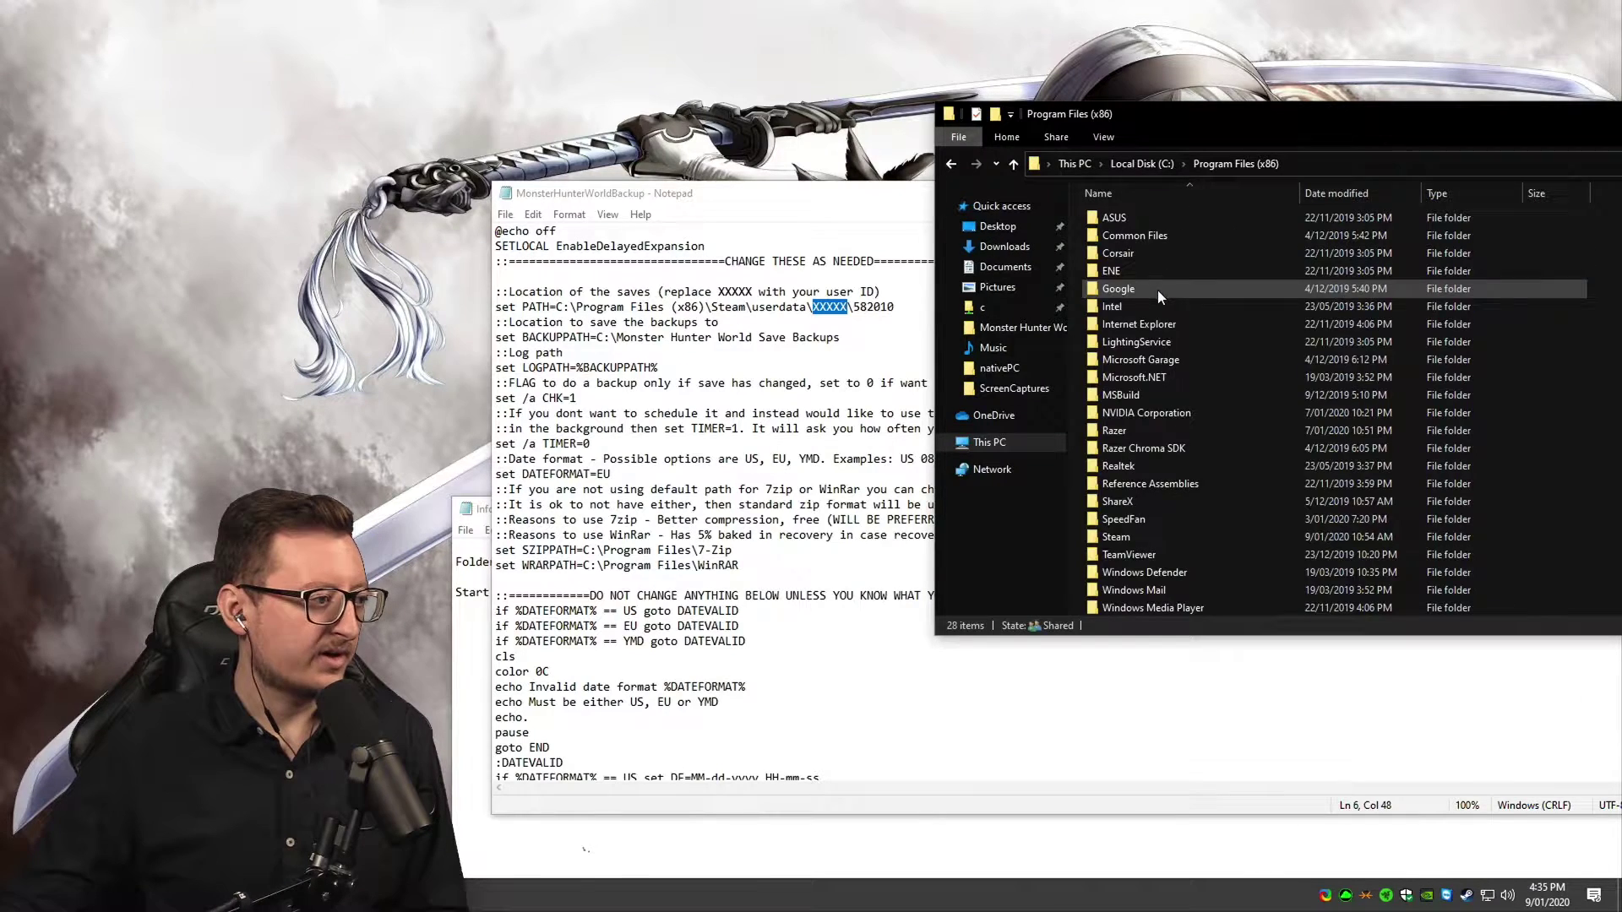
{"action": "double_click", "coordinate": [1130, 535]}
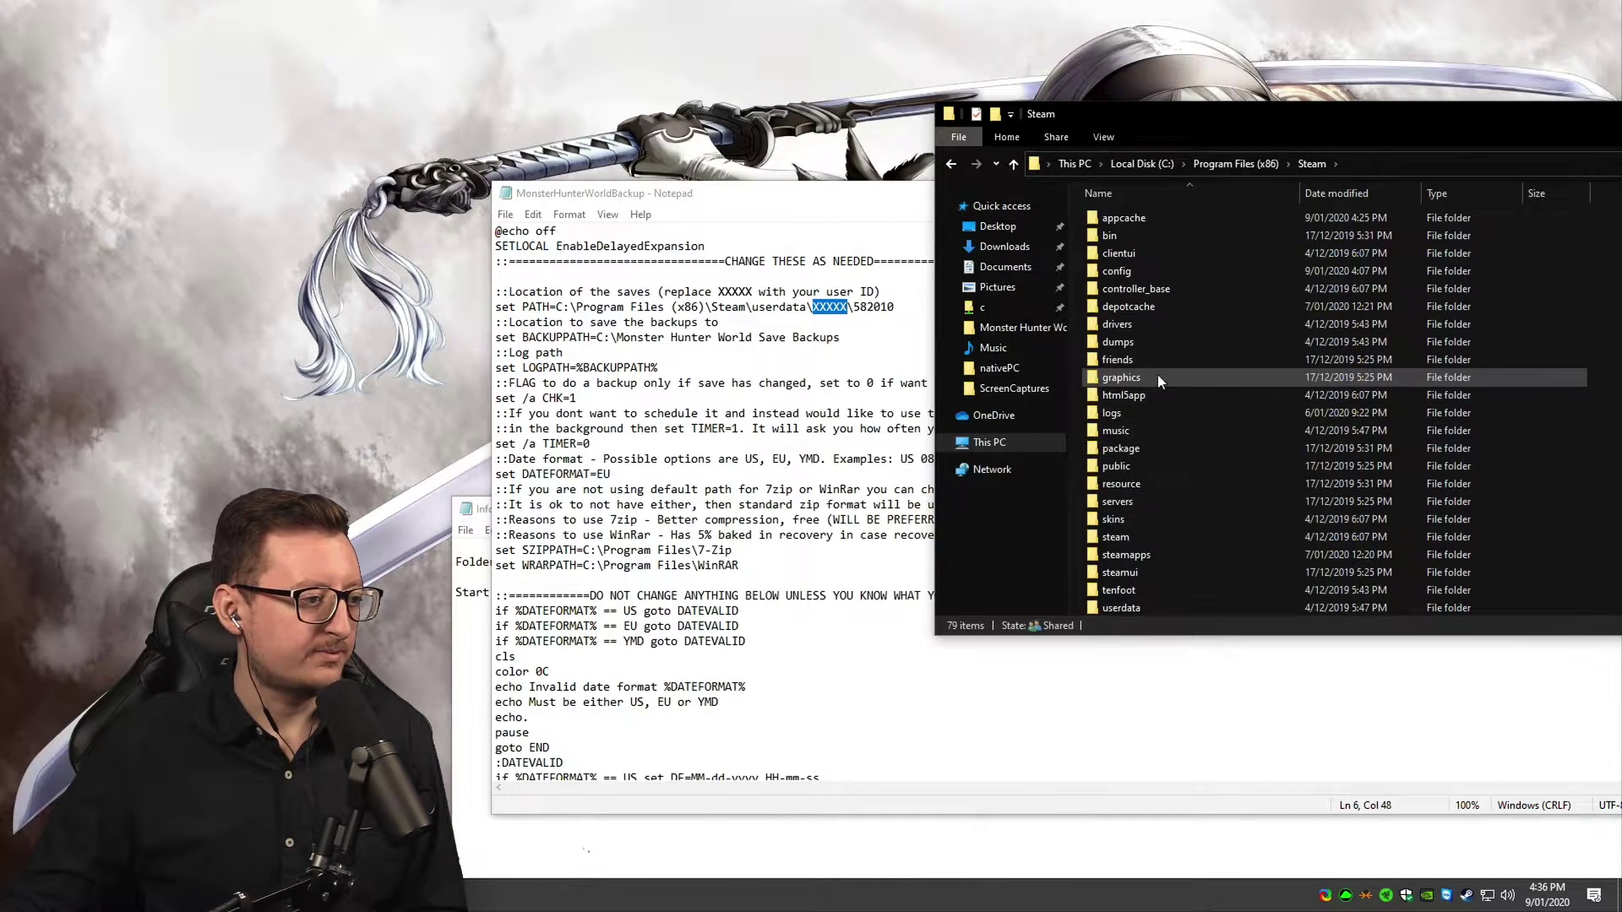
{"action": "scroll", "coordinate": [1157, 380], "scroll_direction": "down", "scroll_amount": 3}
{"action": "double_click", "coordinate": [1127, 463]}
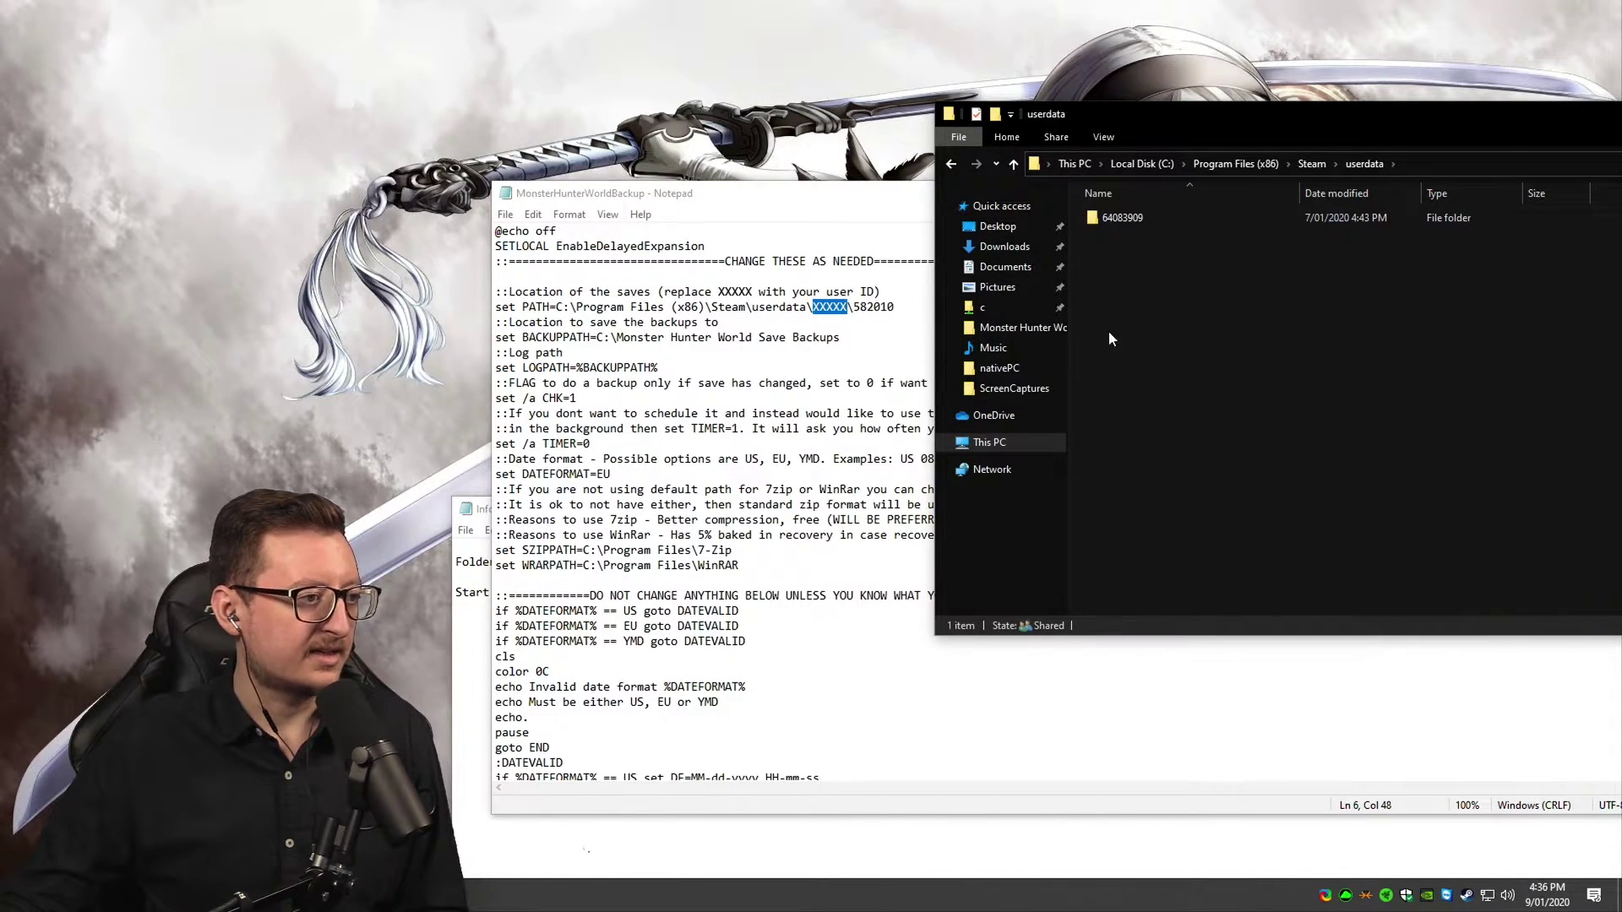
{"action": "left_click", "coordinate": [1116, 219]}
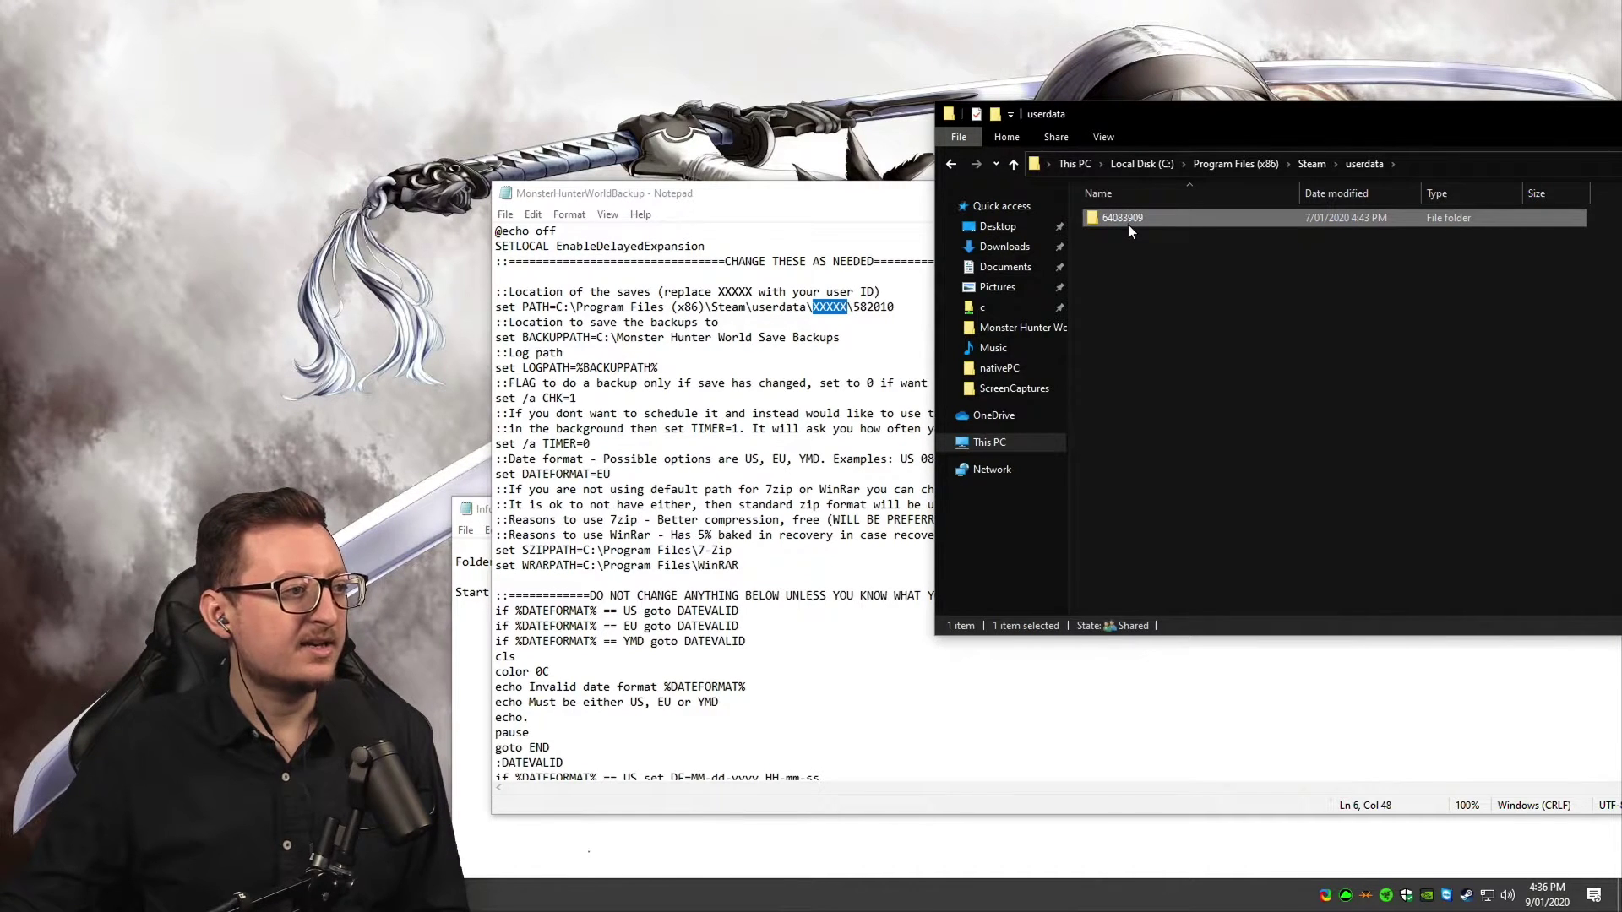
{"action": "right_click", "coordinate": [1129, 220]}
{"action": "left_click", "coordinate": [1175, 555]}
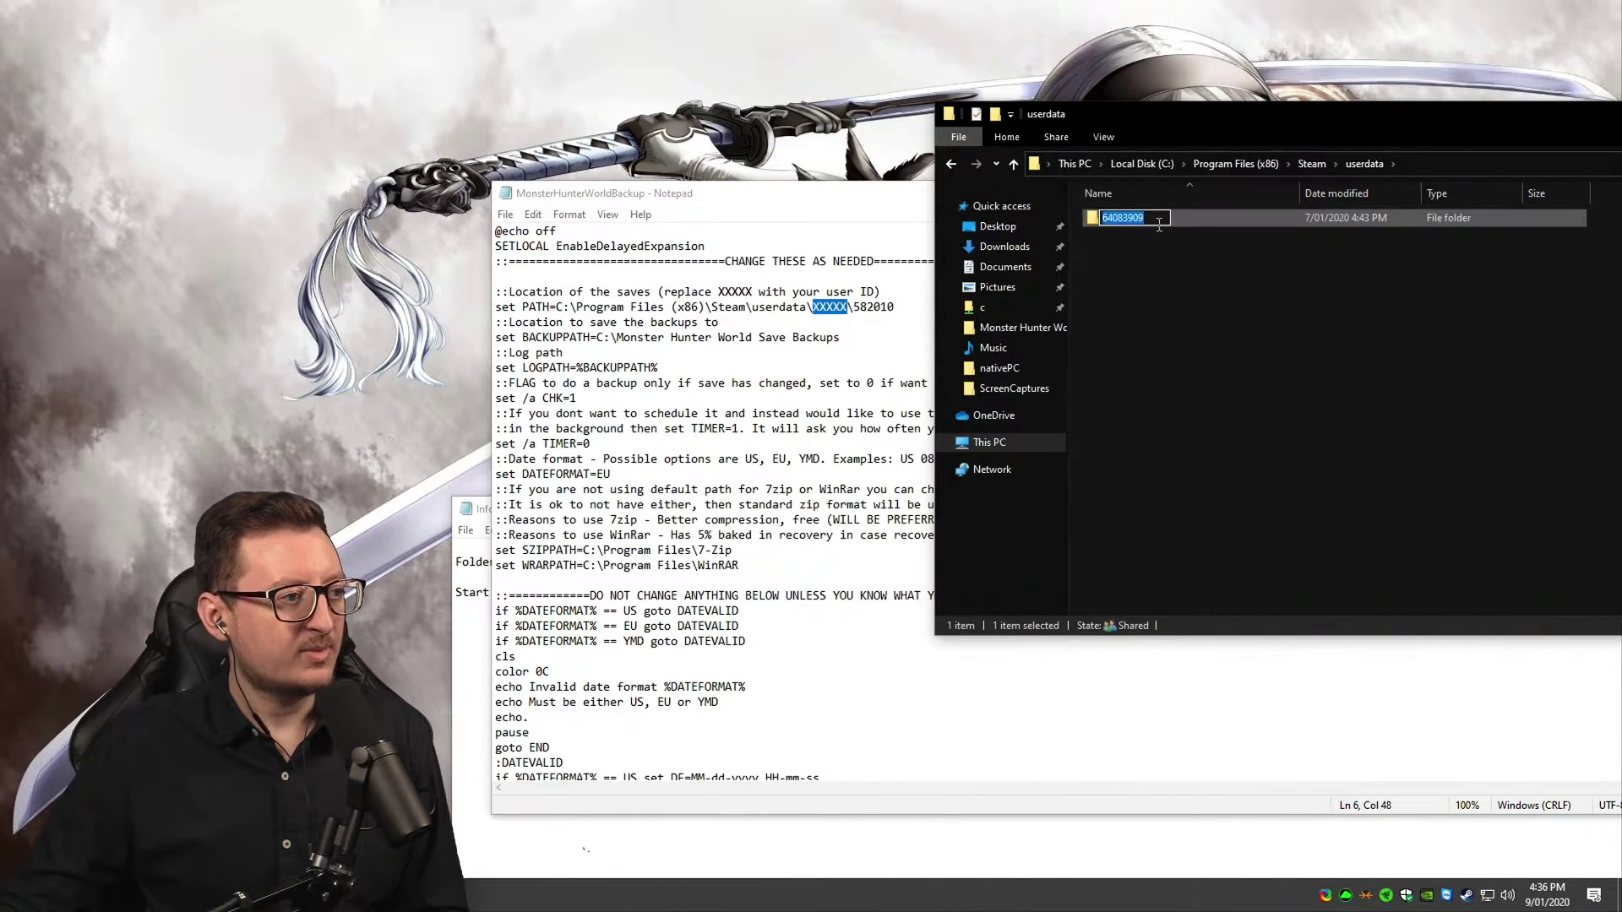
{"action": "left_click", "coordinate": [804, 325]}
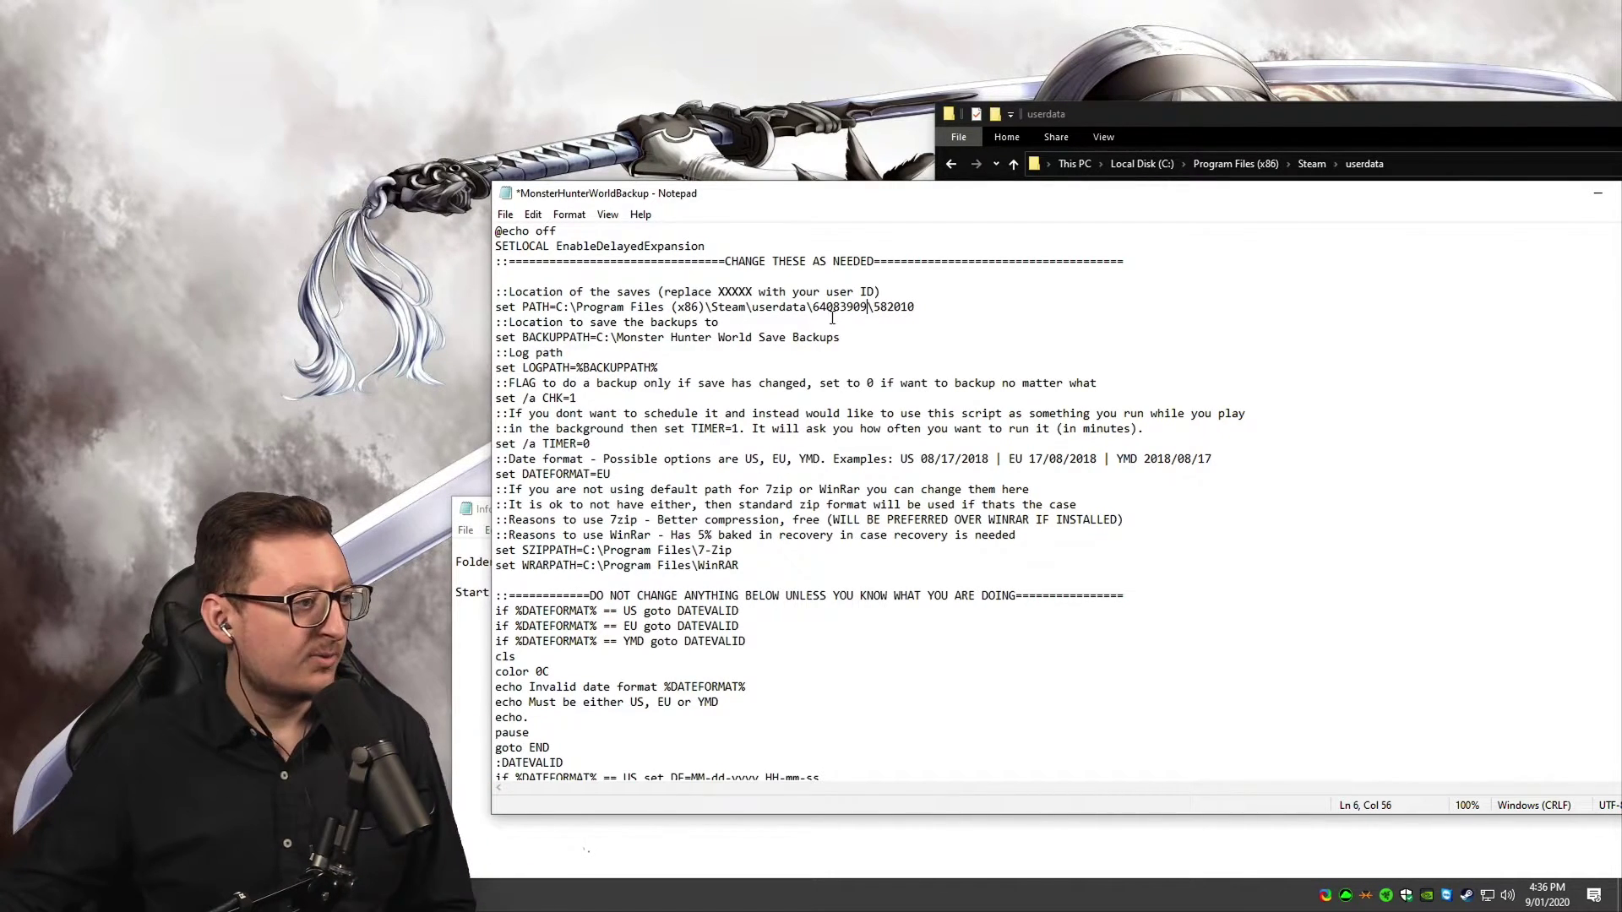
{"action": "left_click", "coordinate": [507, 215]}
Save and close the backup script, then open C:\Monster Hunter World Save Backups
{"action": "left_click", "coordinate": [606, 290]}
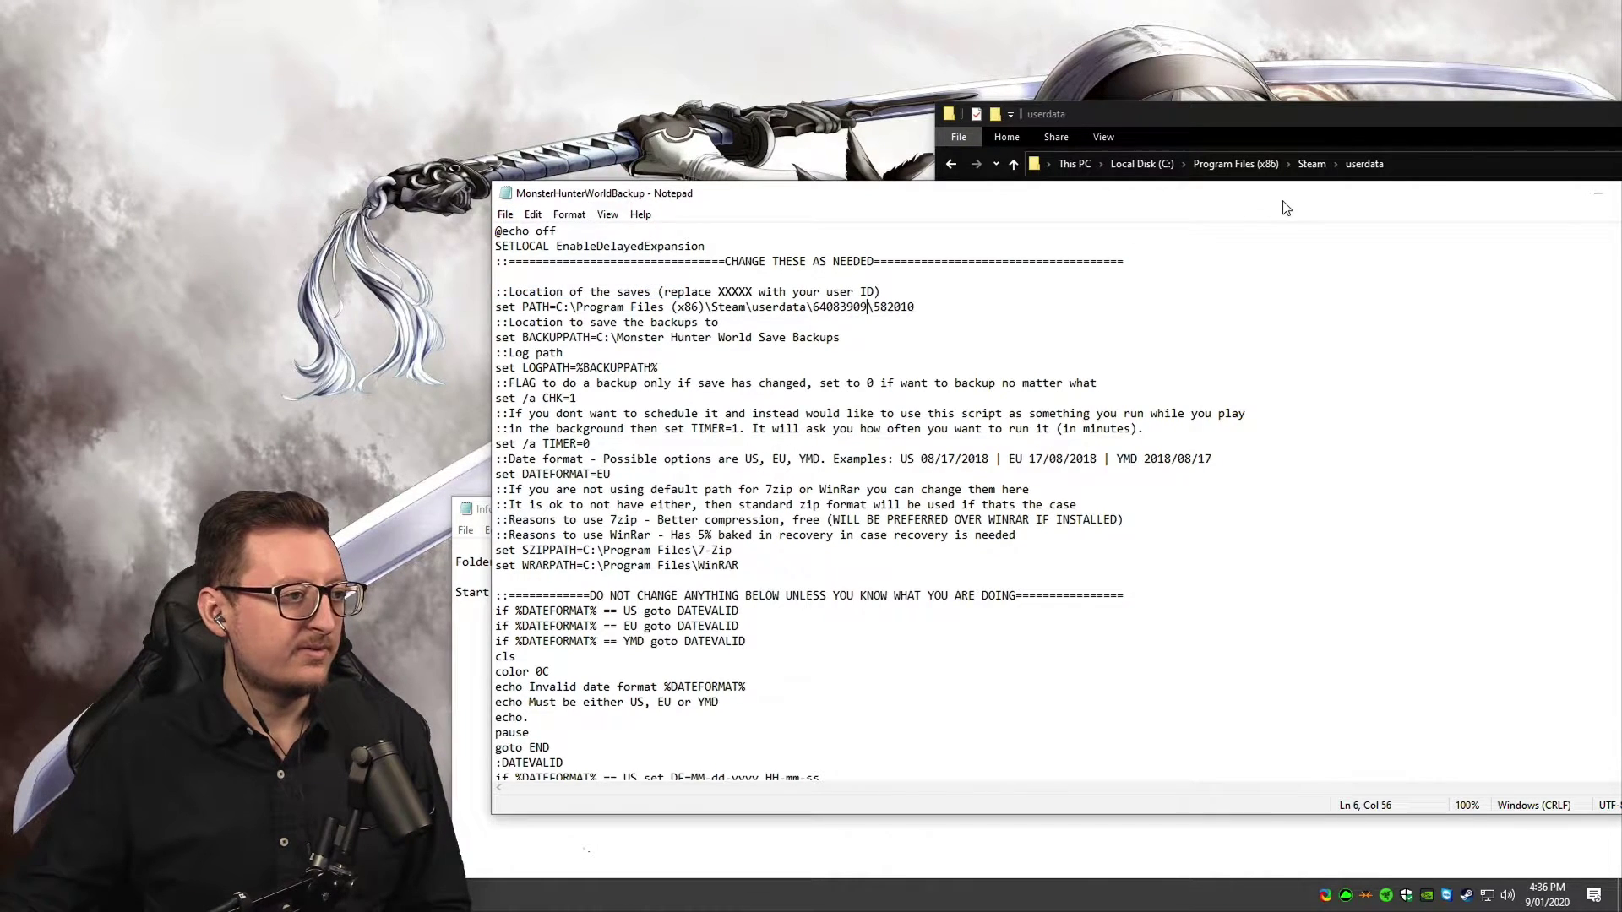
{"action": "key", "text": "alt+F4"}
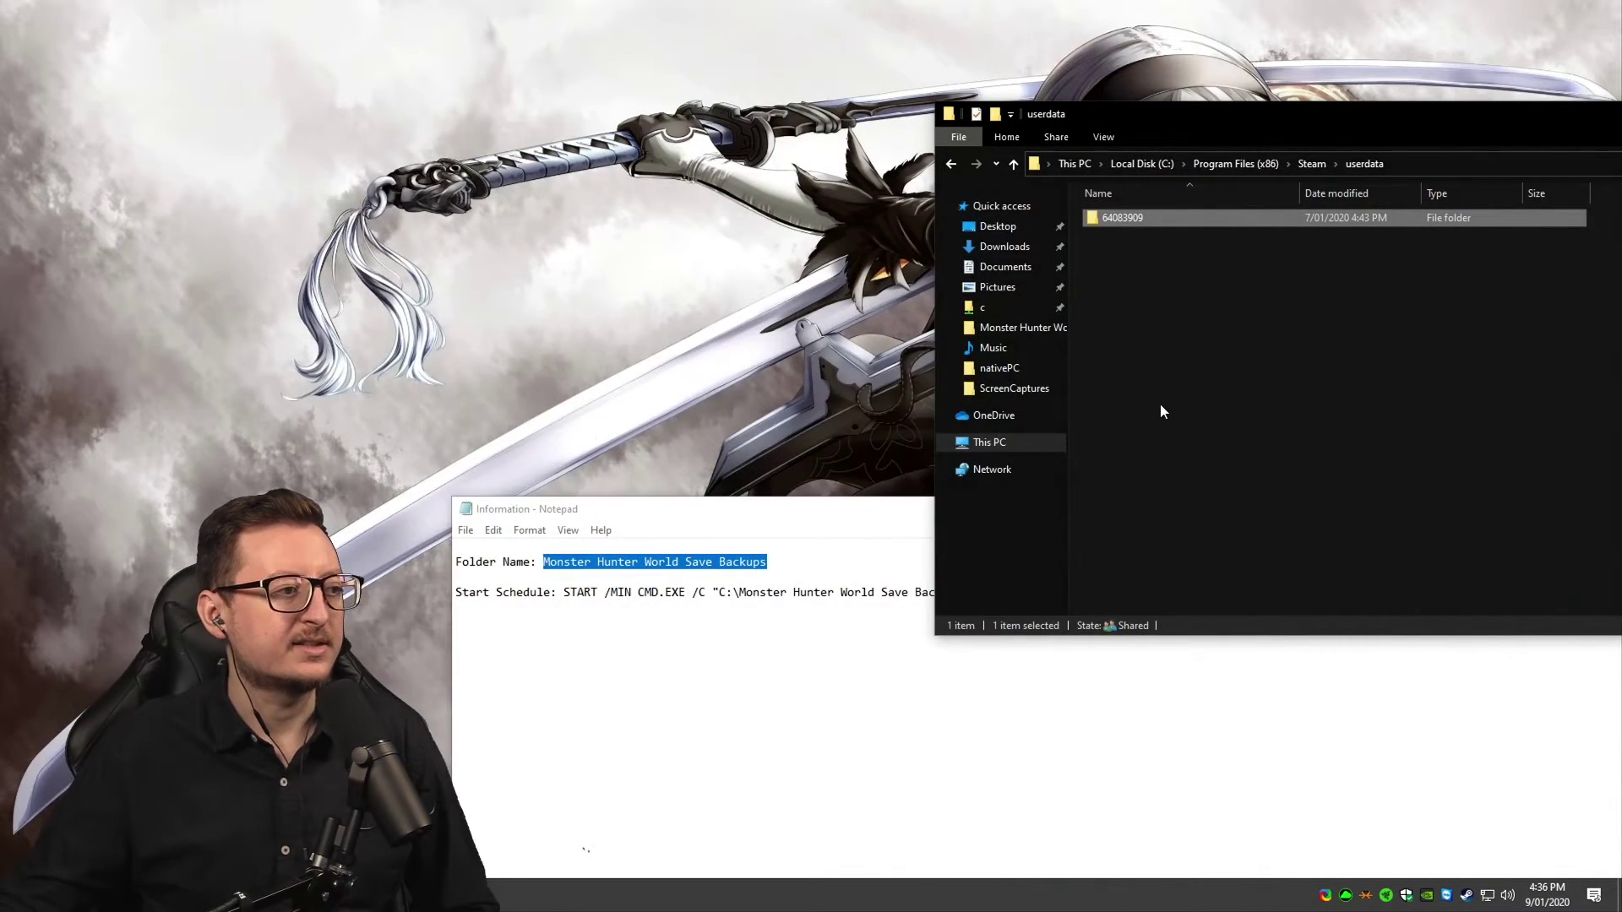
{"action": "left_click", "coordinate": [1166, 413]}
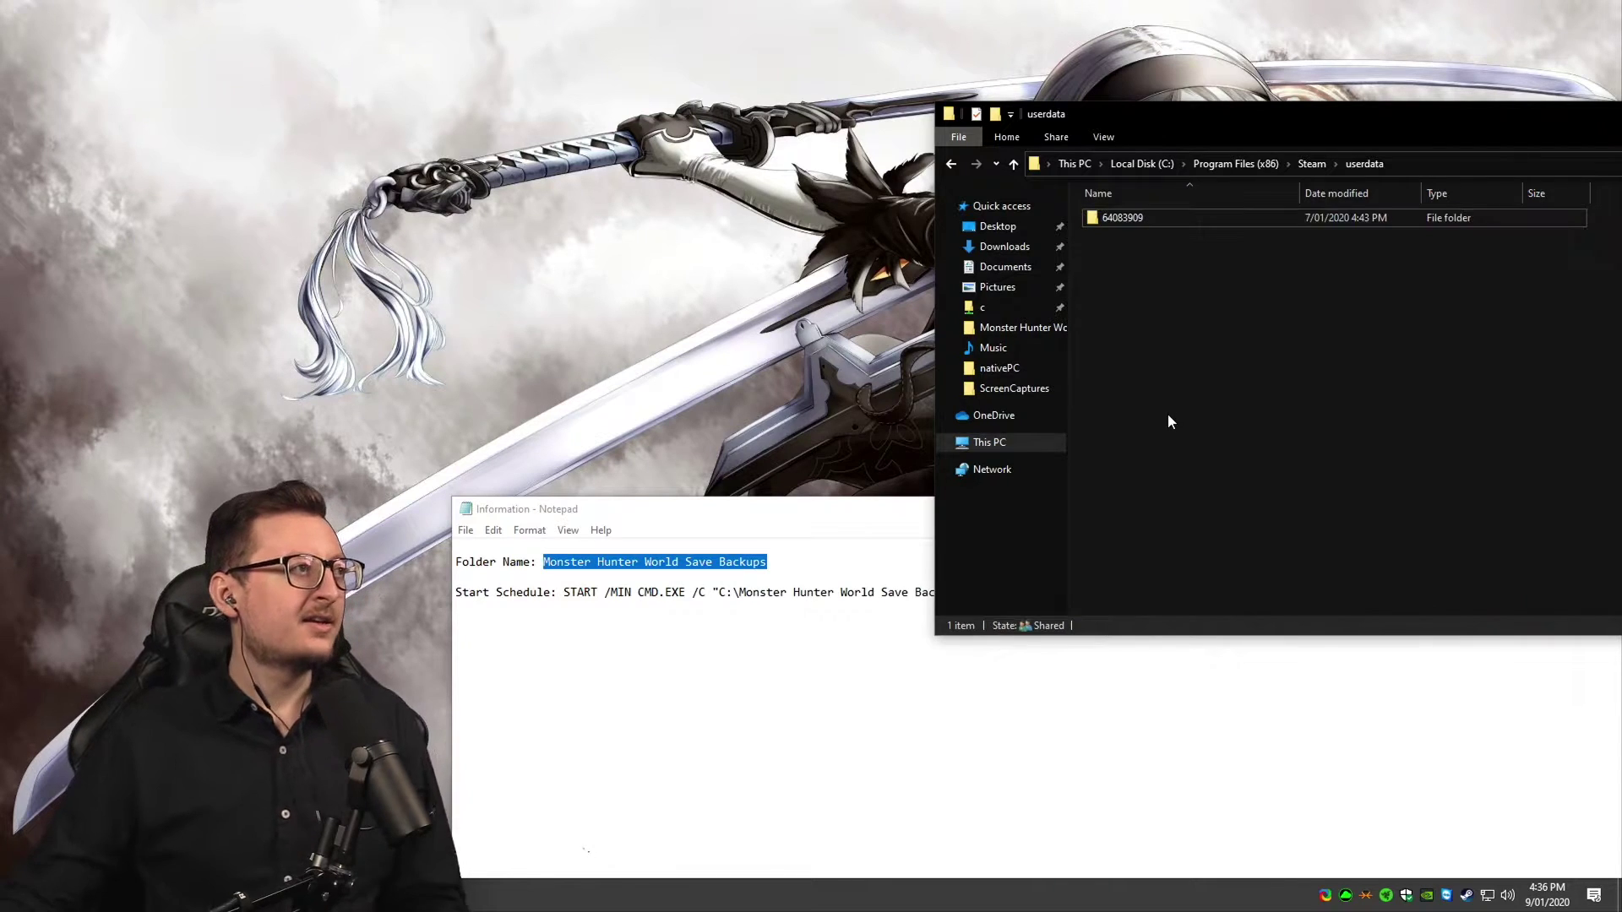
{"action": "left_click", "coordinate": [791, 809]}
{"action": "left_click_drag", "start_coordinate": [1045, 517], "coordinate": [1002, 715]}
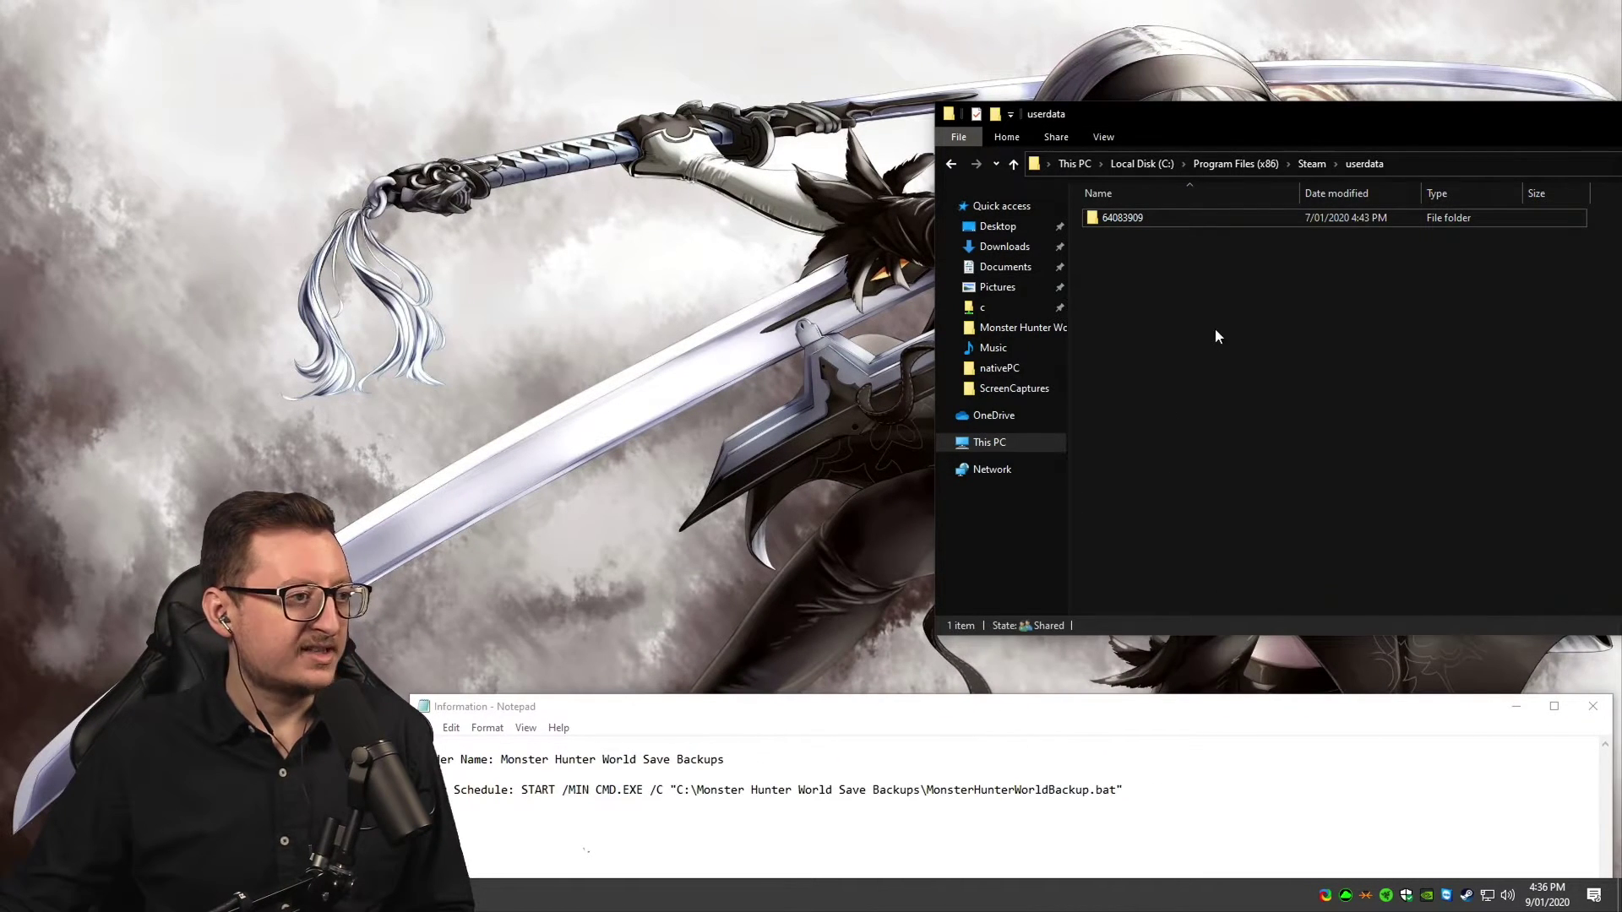
{"action": "left_click", "coordinate": [1011, 448]}
{"action": "double_click", "coordinate": [1201, 382]}
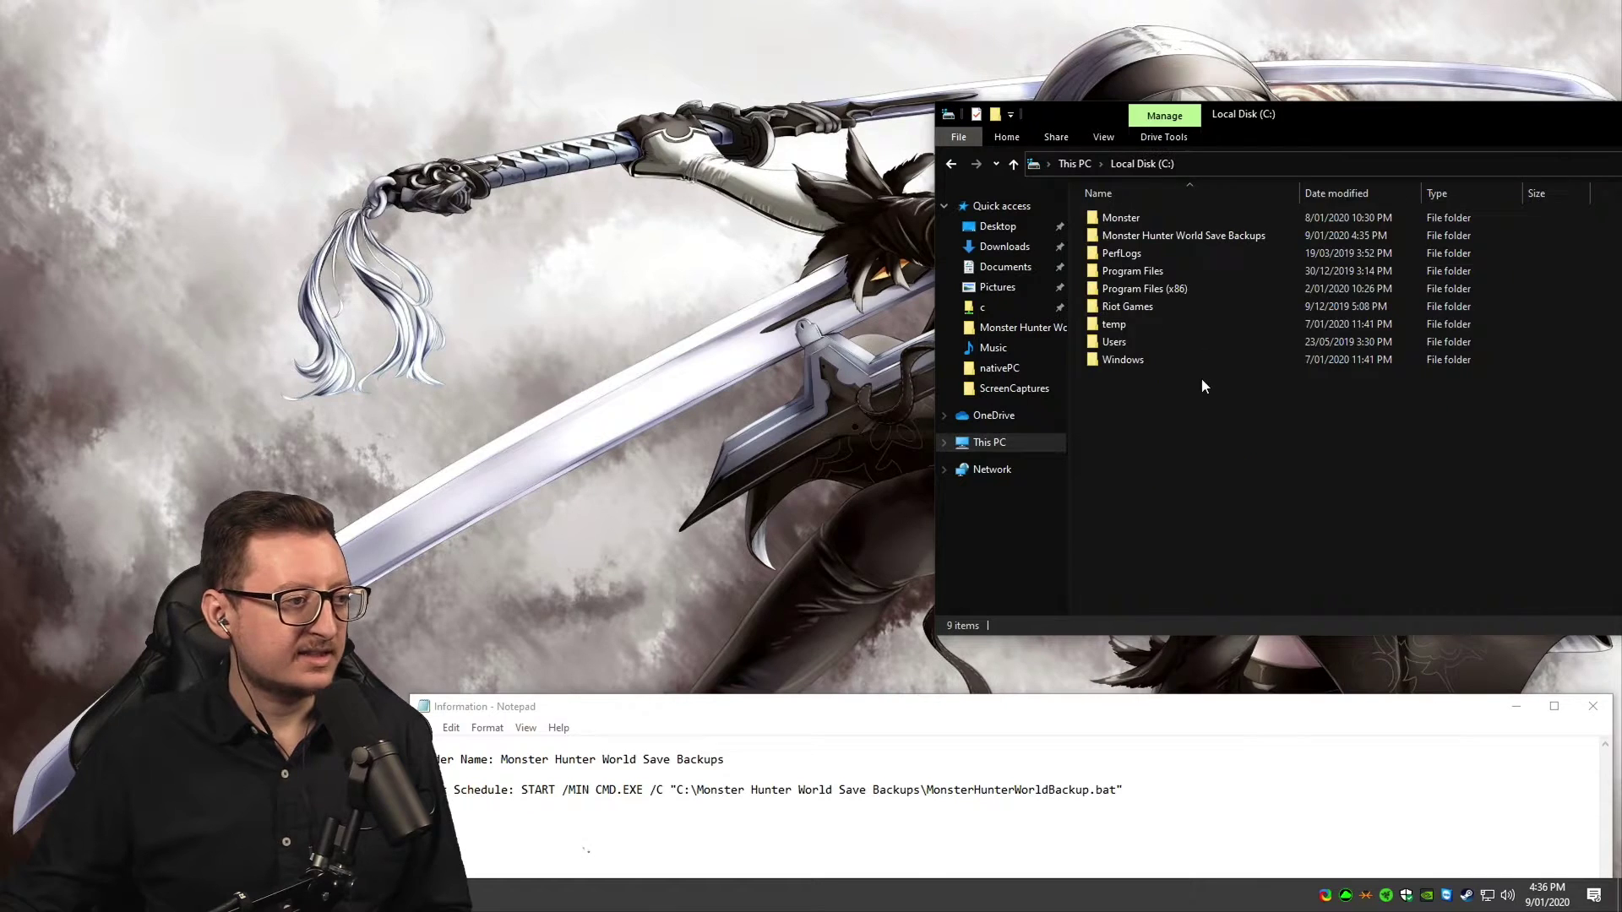
{"action": "double_click", "coordinate": [1178, 234]}
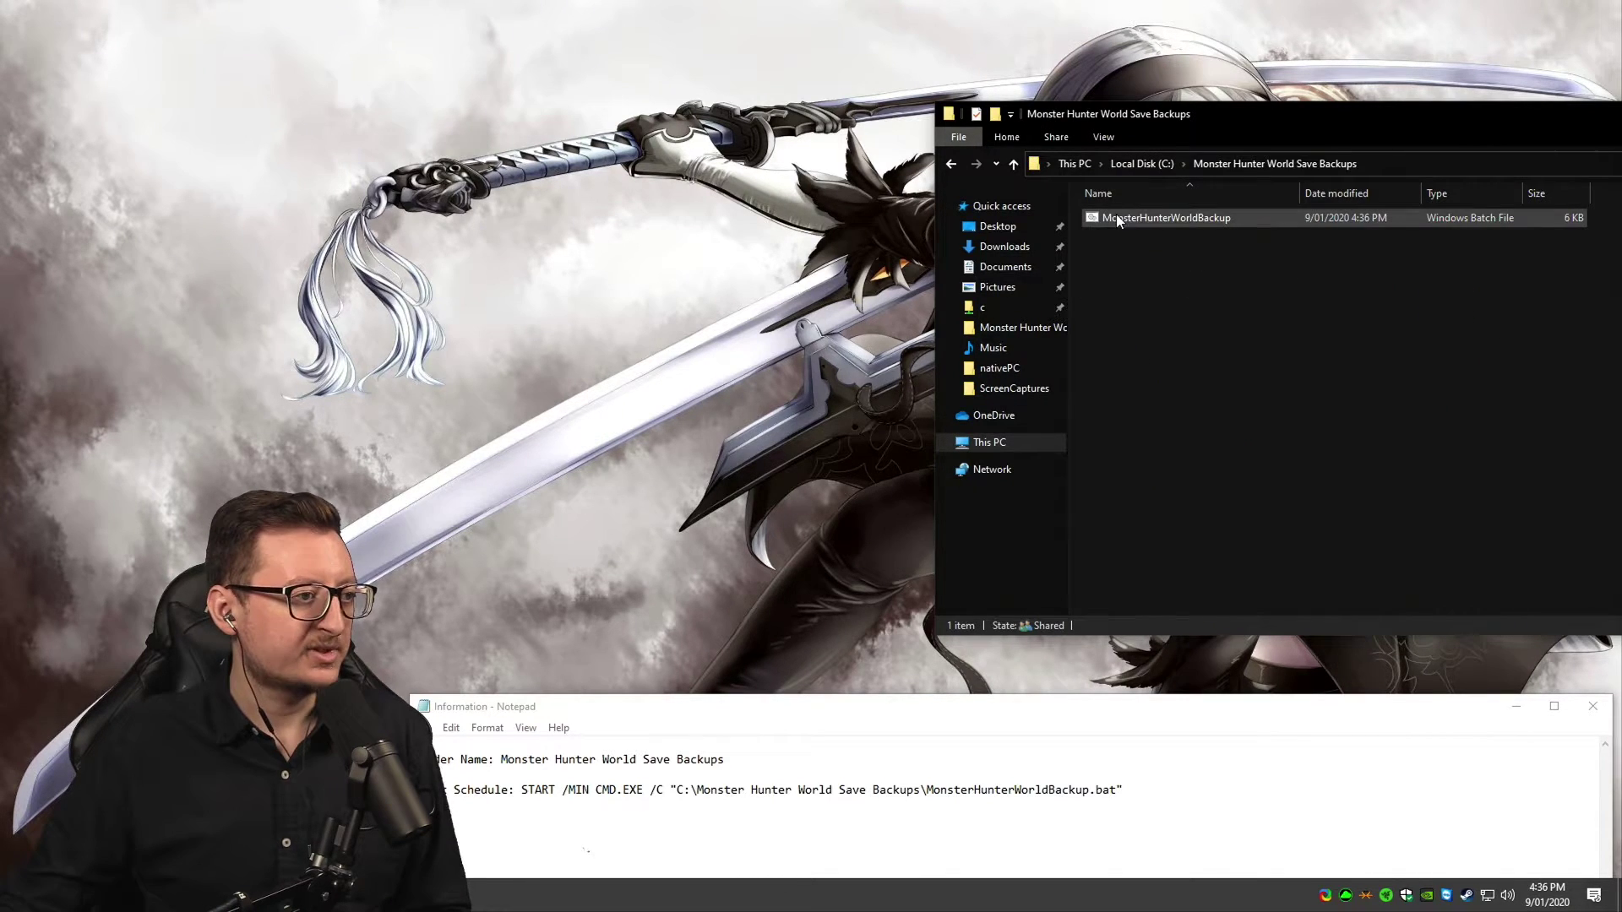
{"action": "left_click_drag", "start_coordinate": [1204, 133], "coordinate": [817, 178]}
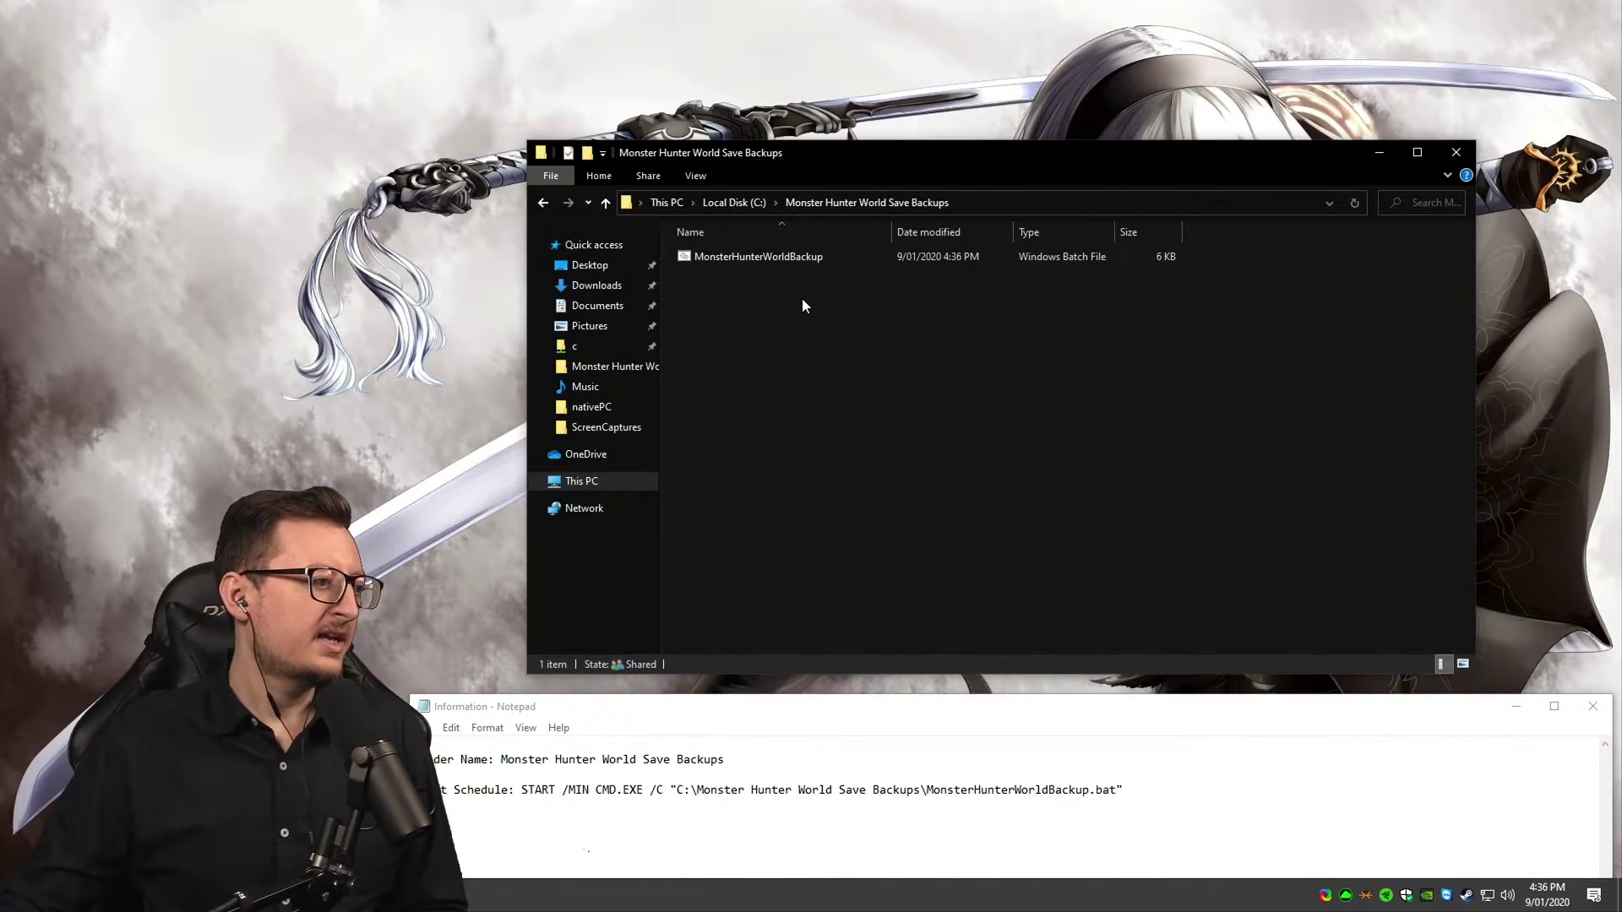
Run MonsterHunterWorldBackup.bat as administrator twice, producing the 7z save backup and log files
{"action": "right_click", "coordinate": [760, 257]}
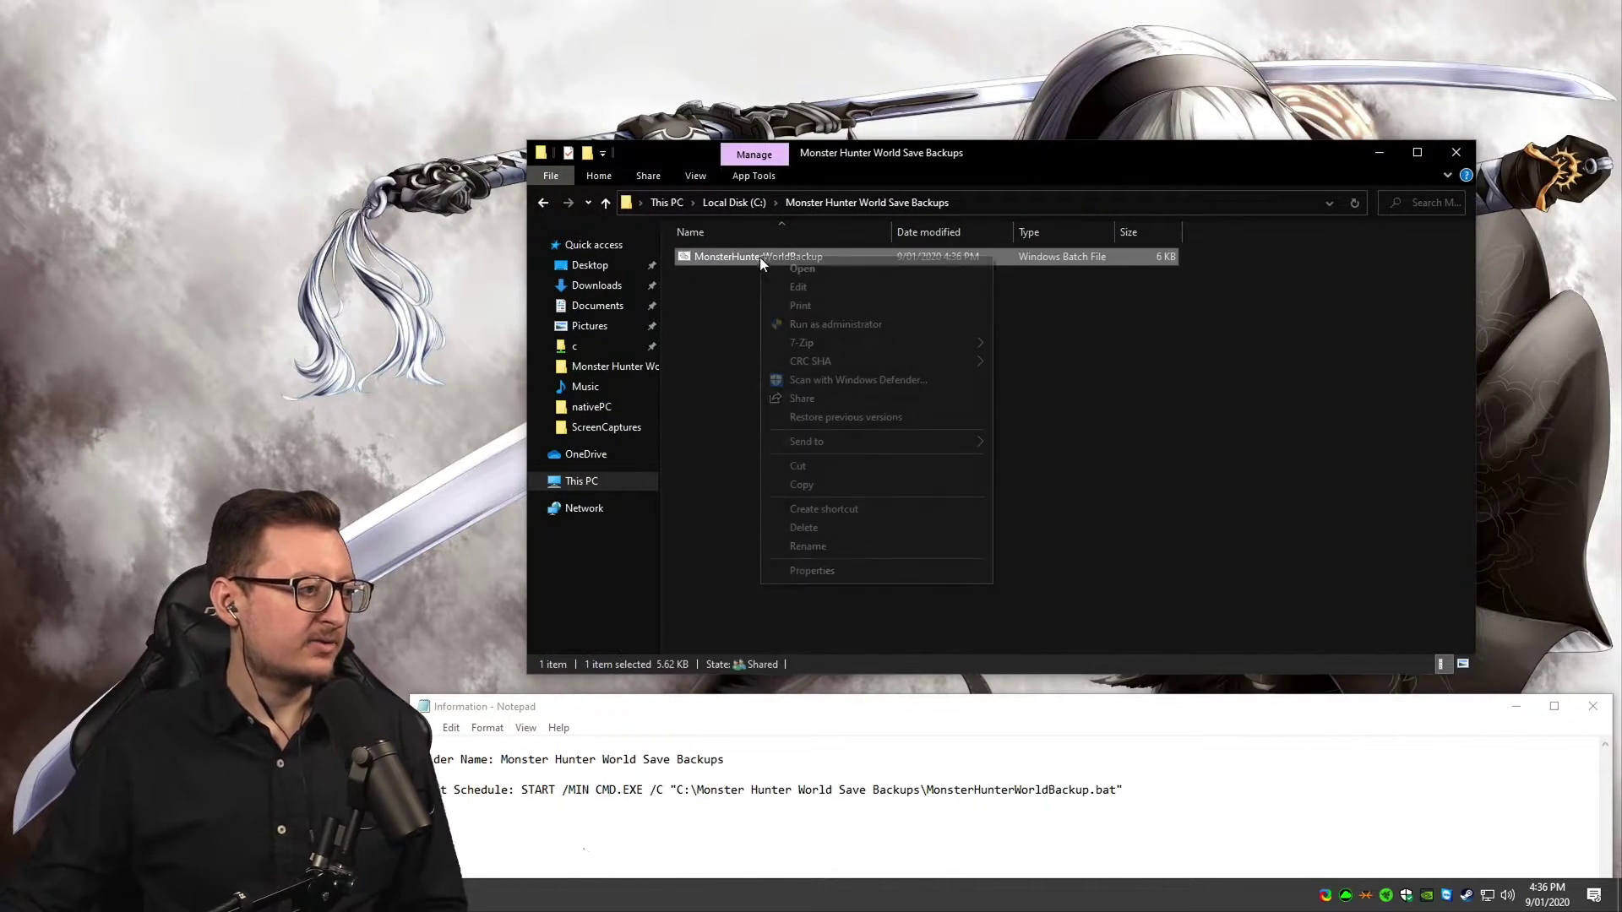
{"action": "left_click", "coordinate": [801, 329]}
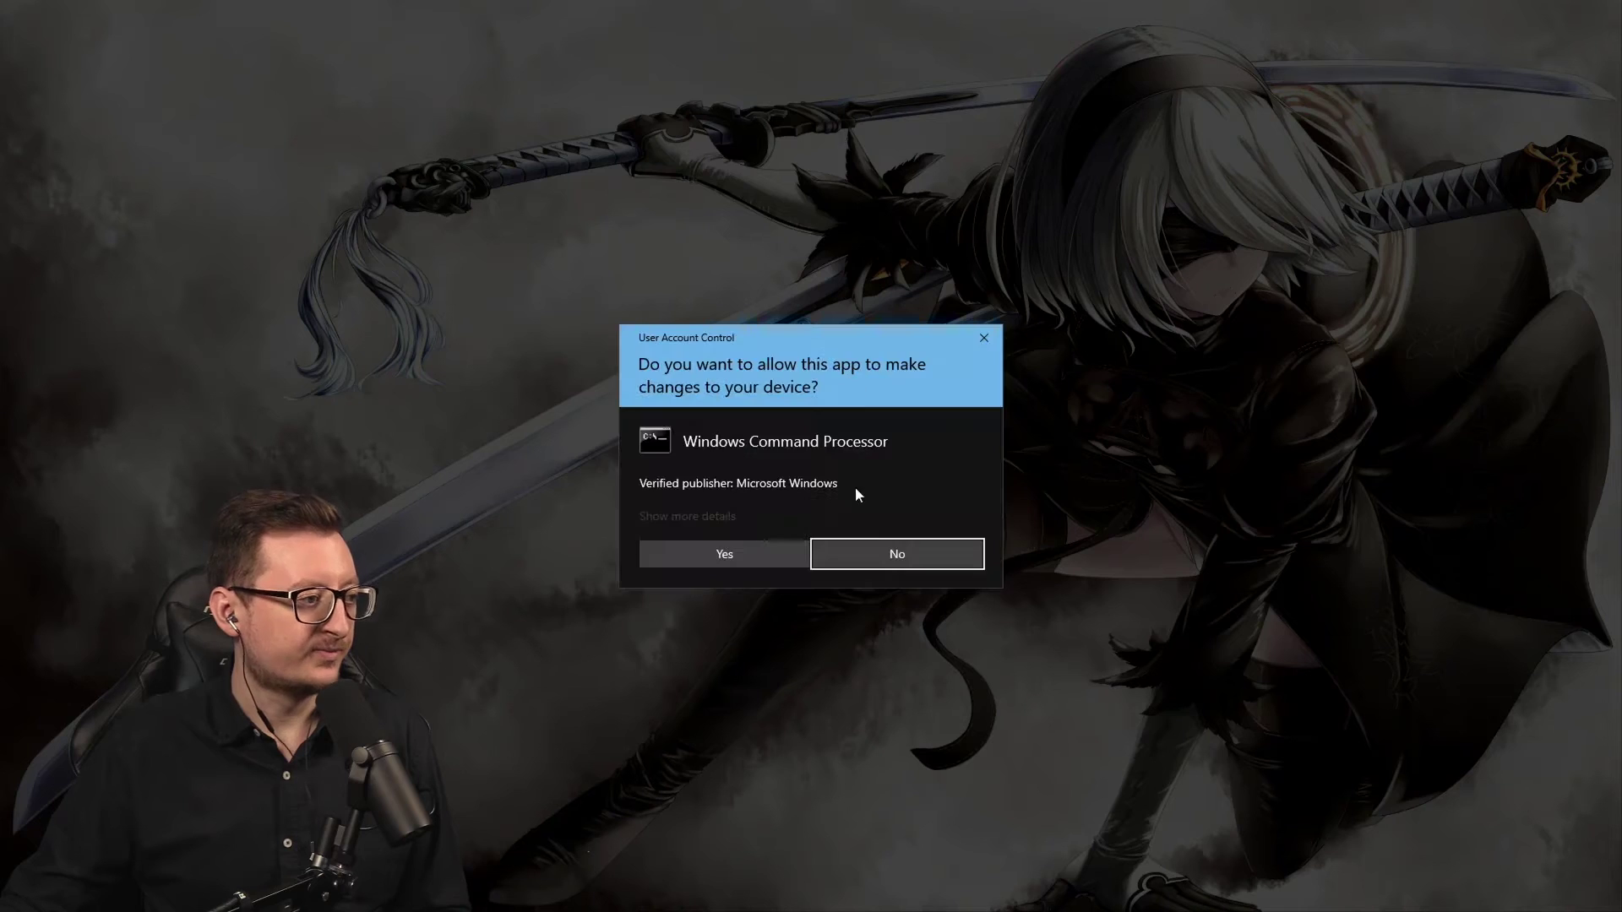
{"action": "left_click", "coordinate": [779, 550]}
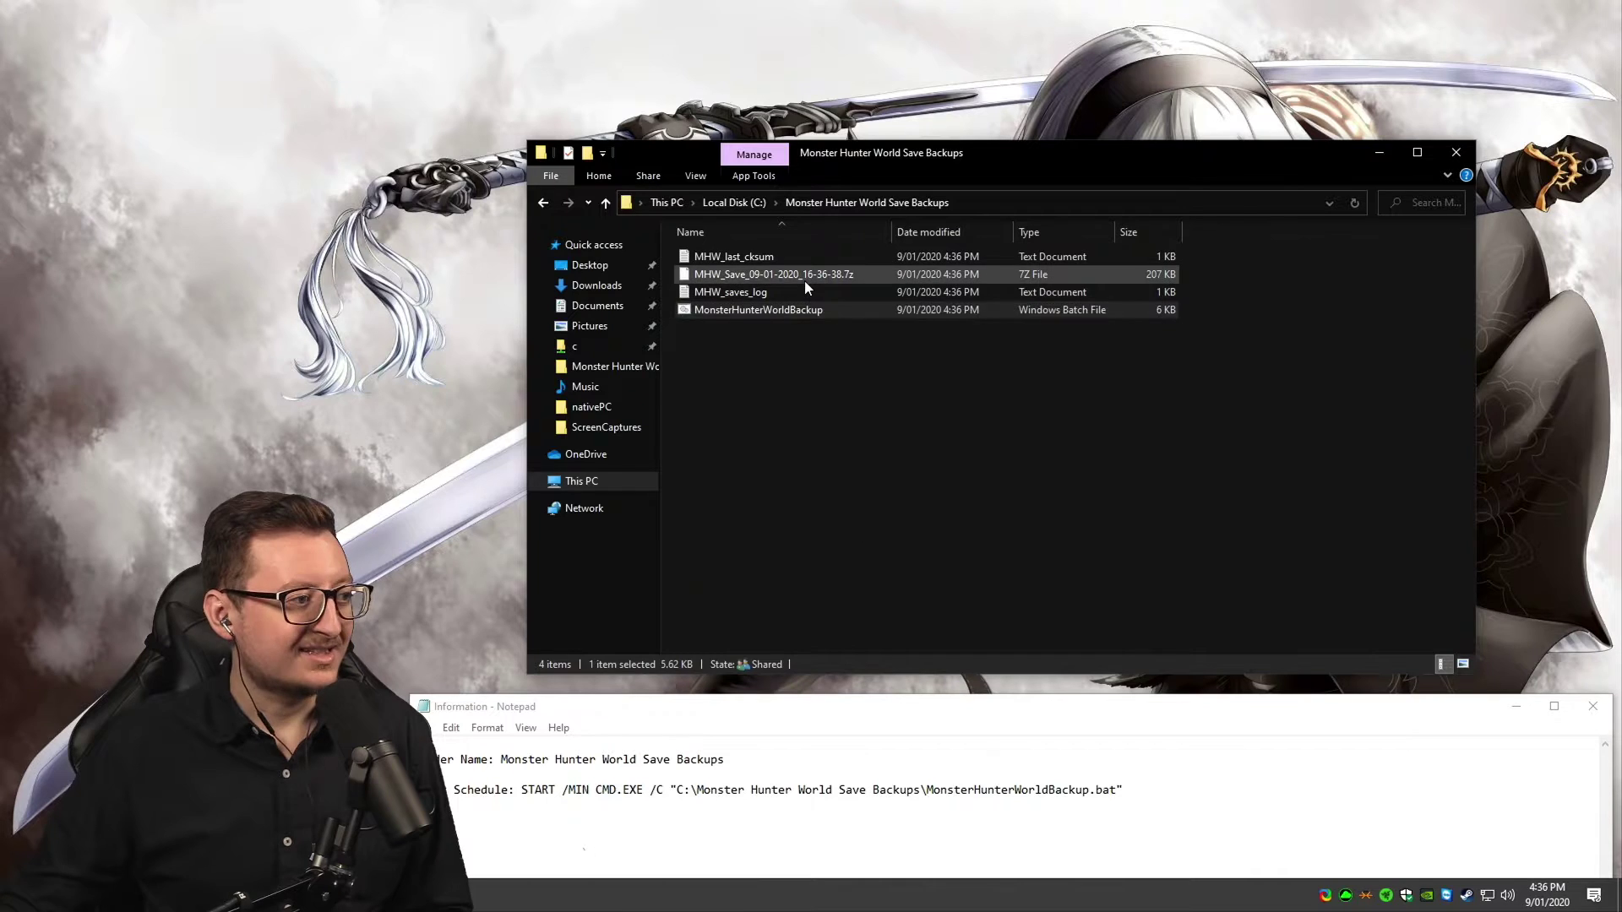
{"action": "left_click", "coordinate": [805, 277]}
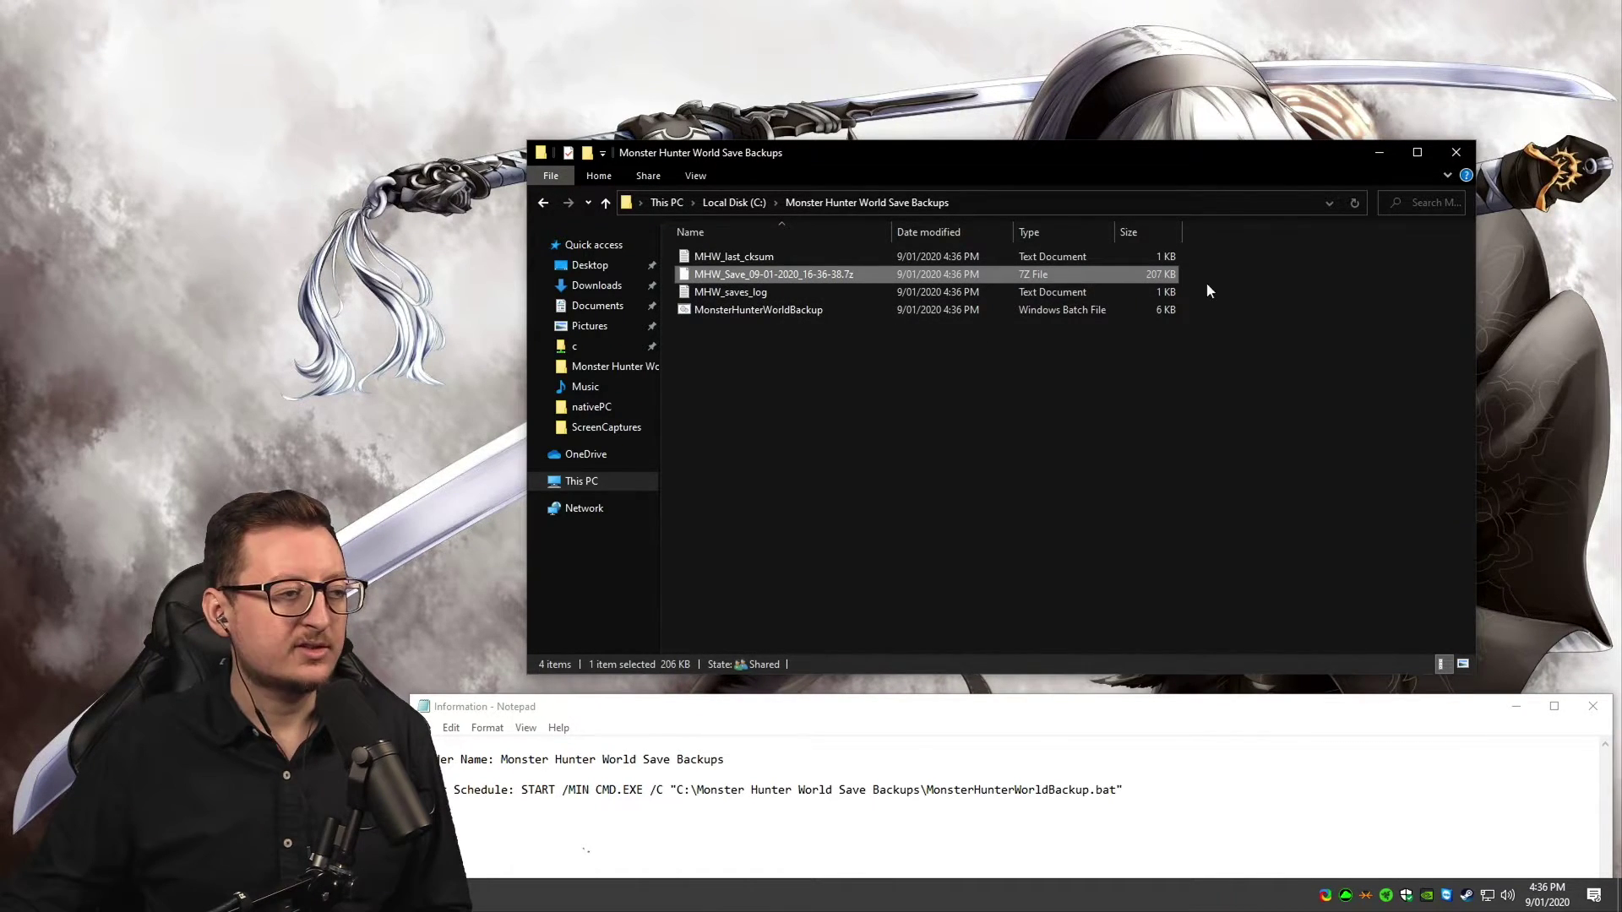
{"action": "right_click", "coordinate": [762, 311]}
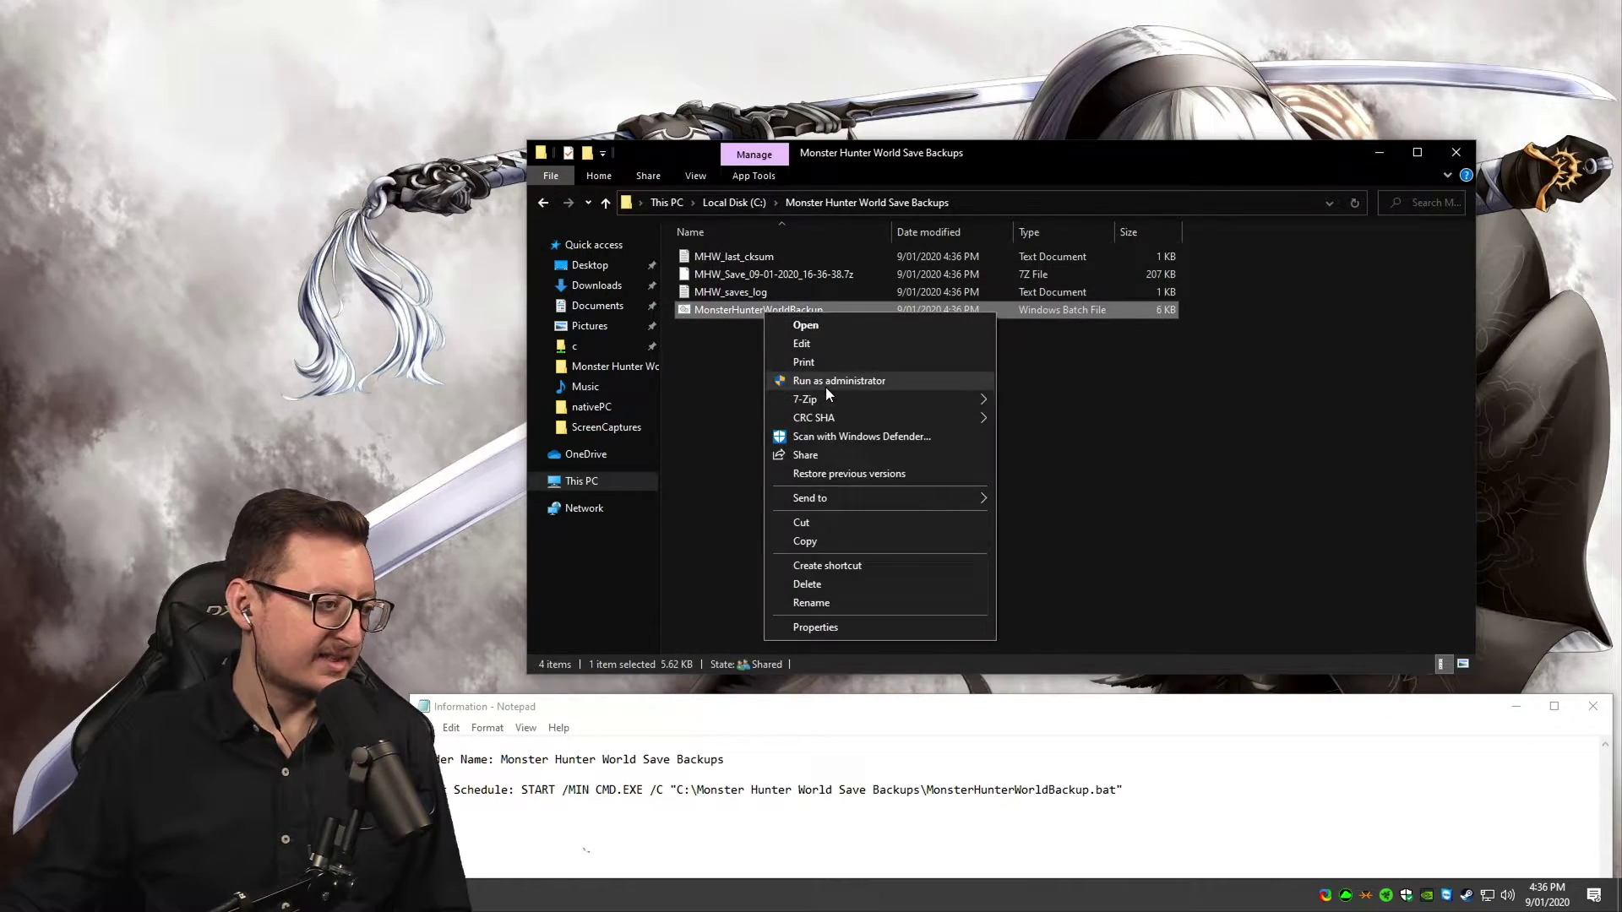
{"action": "left_click", "coordinate": [824, 384]}
{"action": "left_click", "coordinate": [780, 556]}
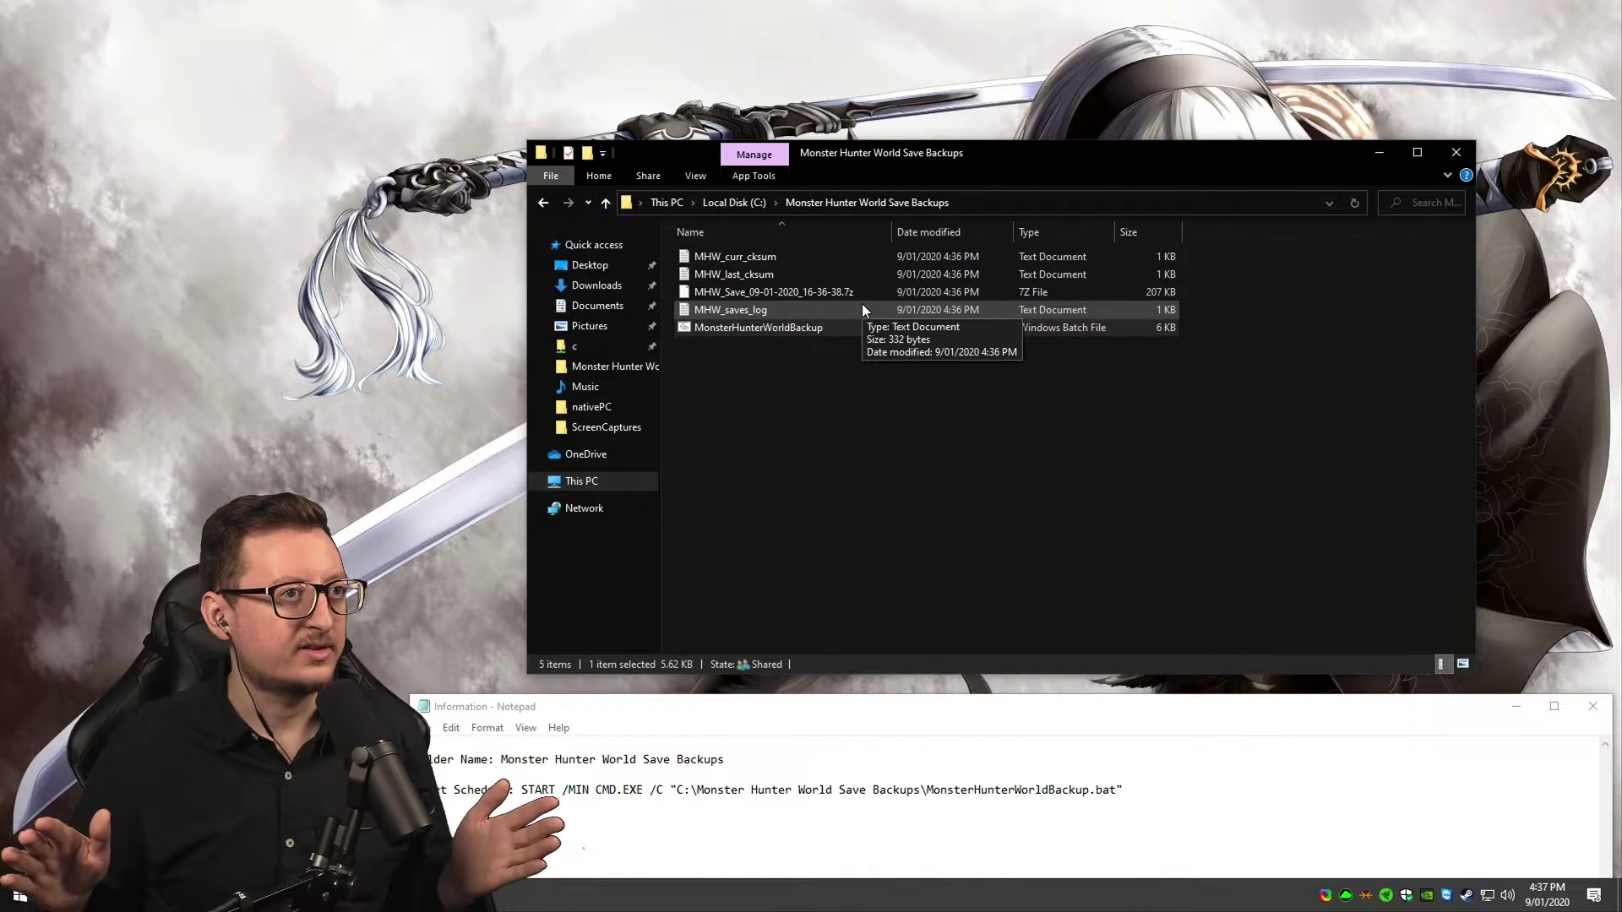
{"action": "left_click", "coordinate": [902, 399]}
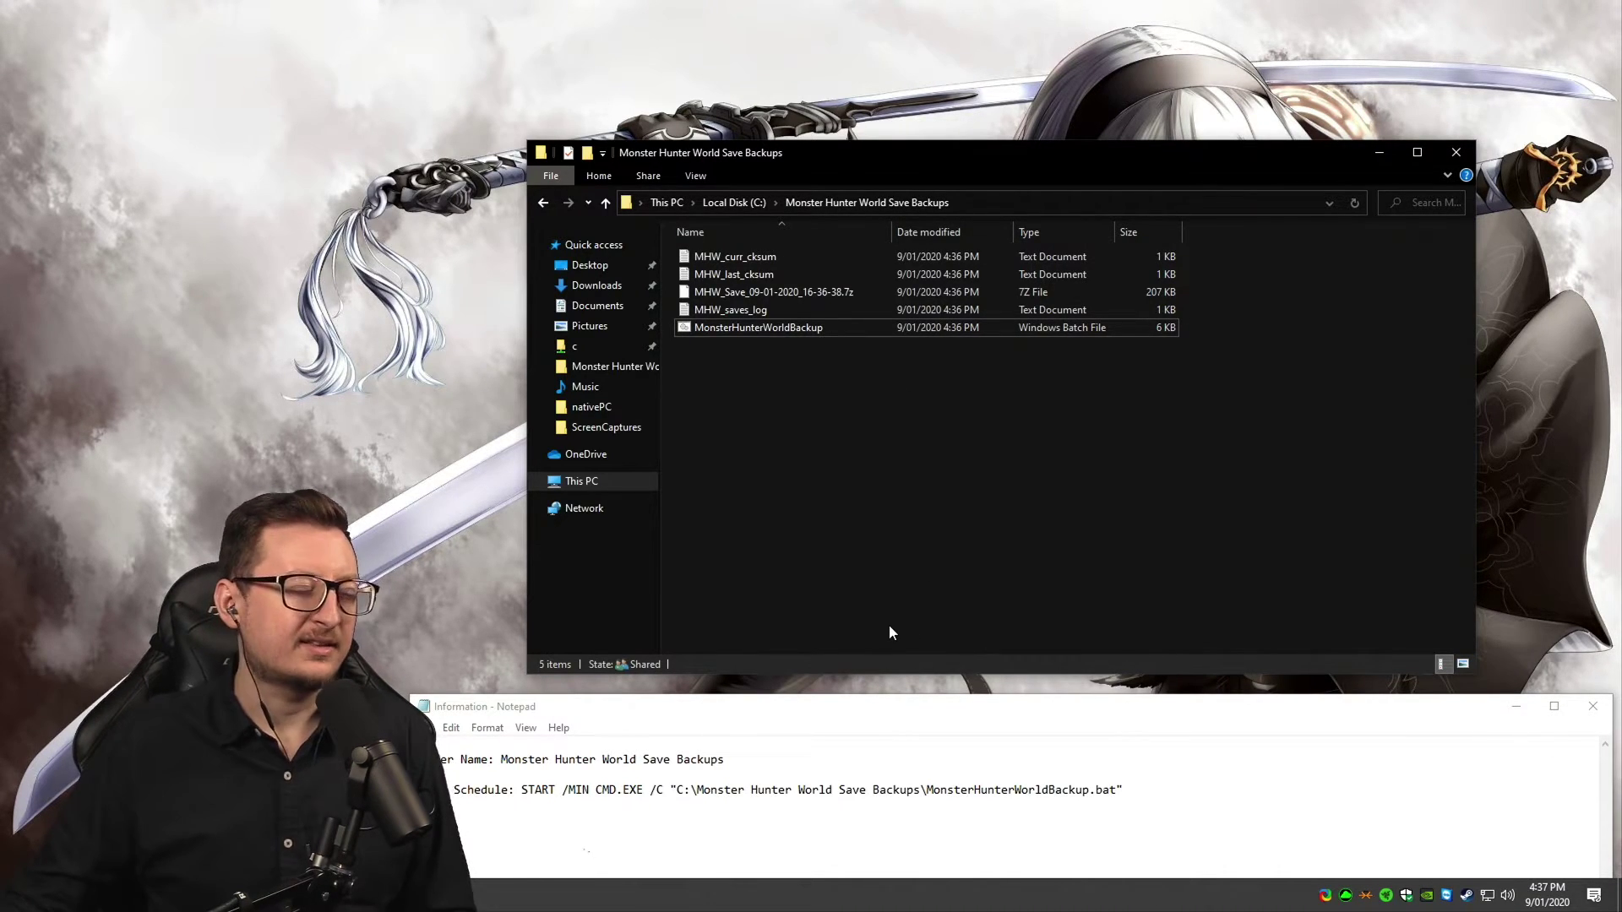
Launch Task Scheduler from the Start menu search
{"action": "left_click", "coordinate": [16, 894]}
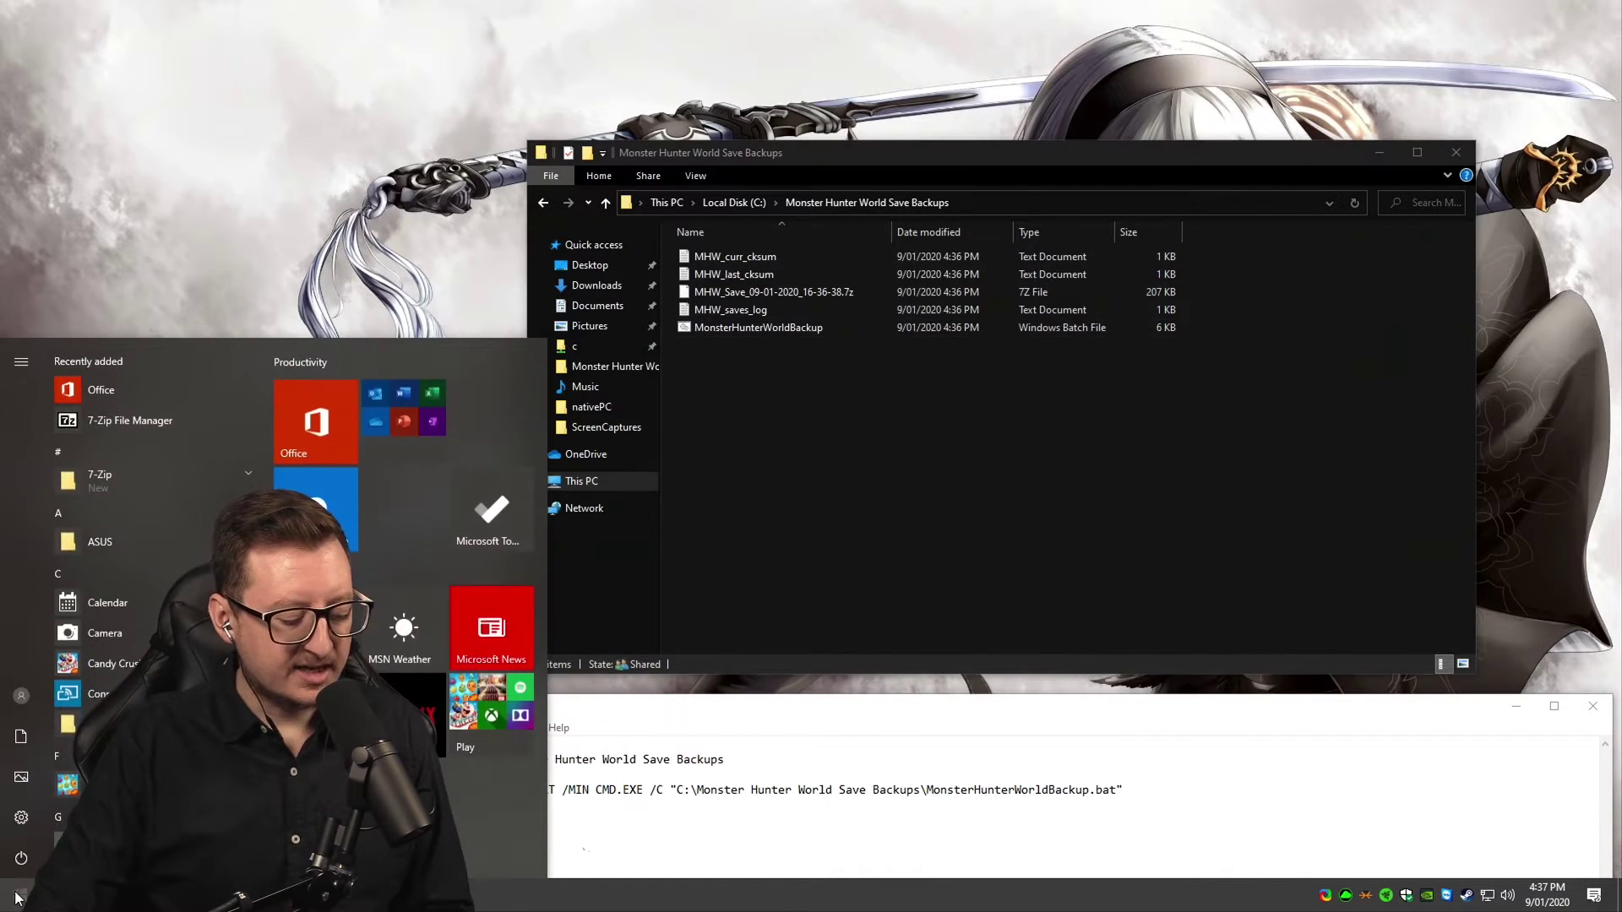
{"action": "type", "text": "taskl"}
{"action": "key", "text": "BackSpace"}
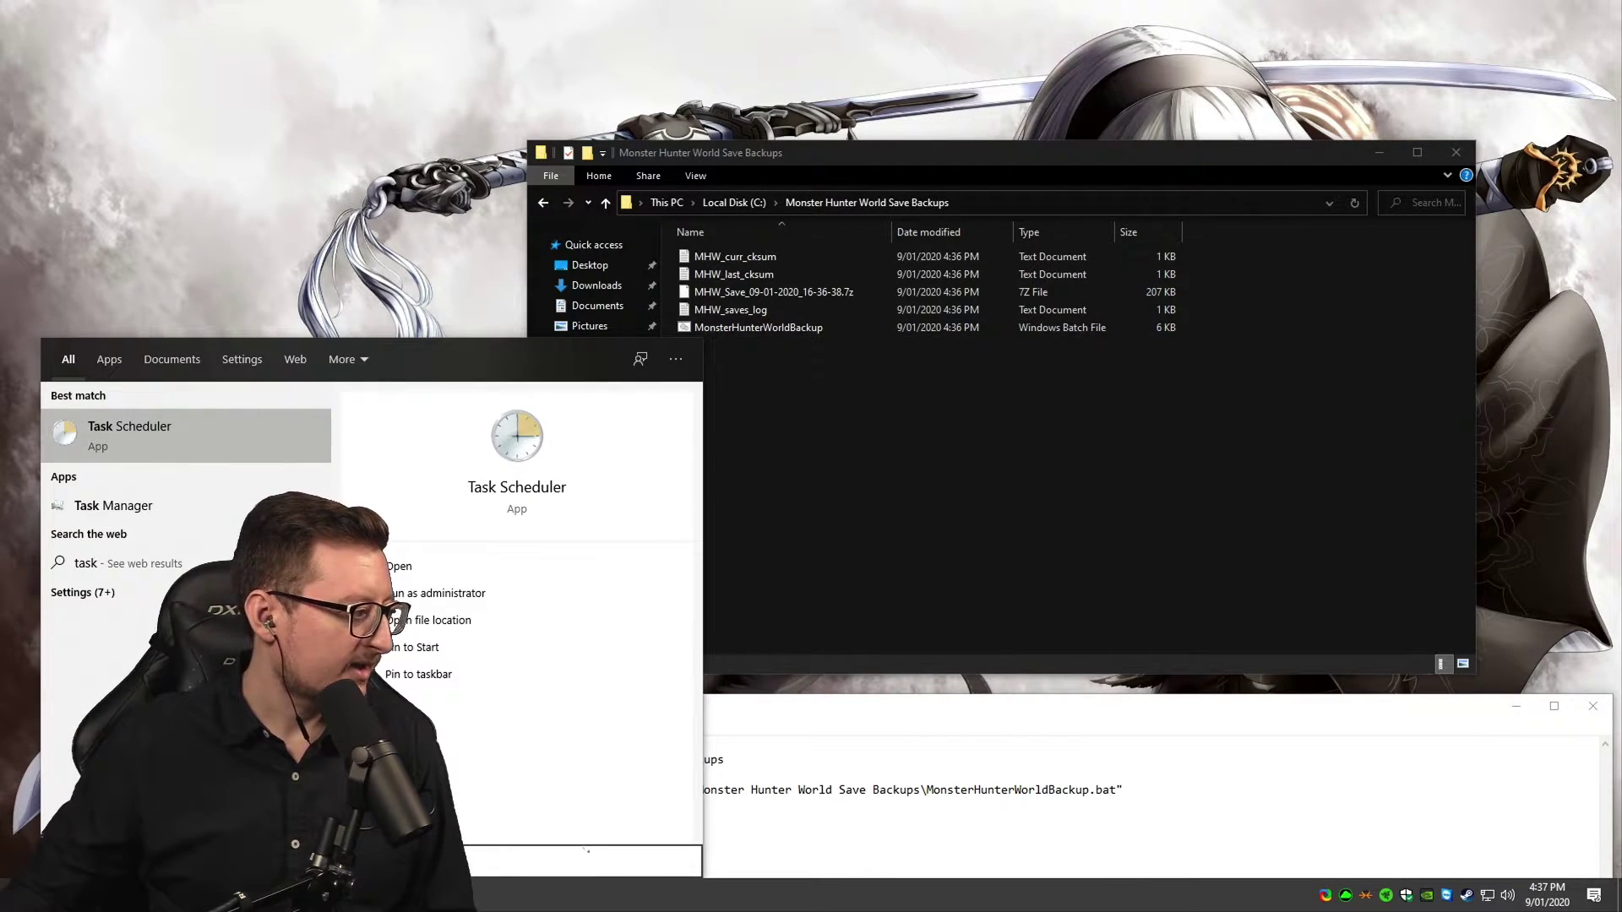
{"action": "left_click", "coordinate": [209, 444]}
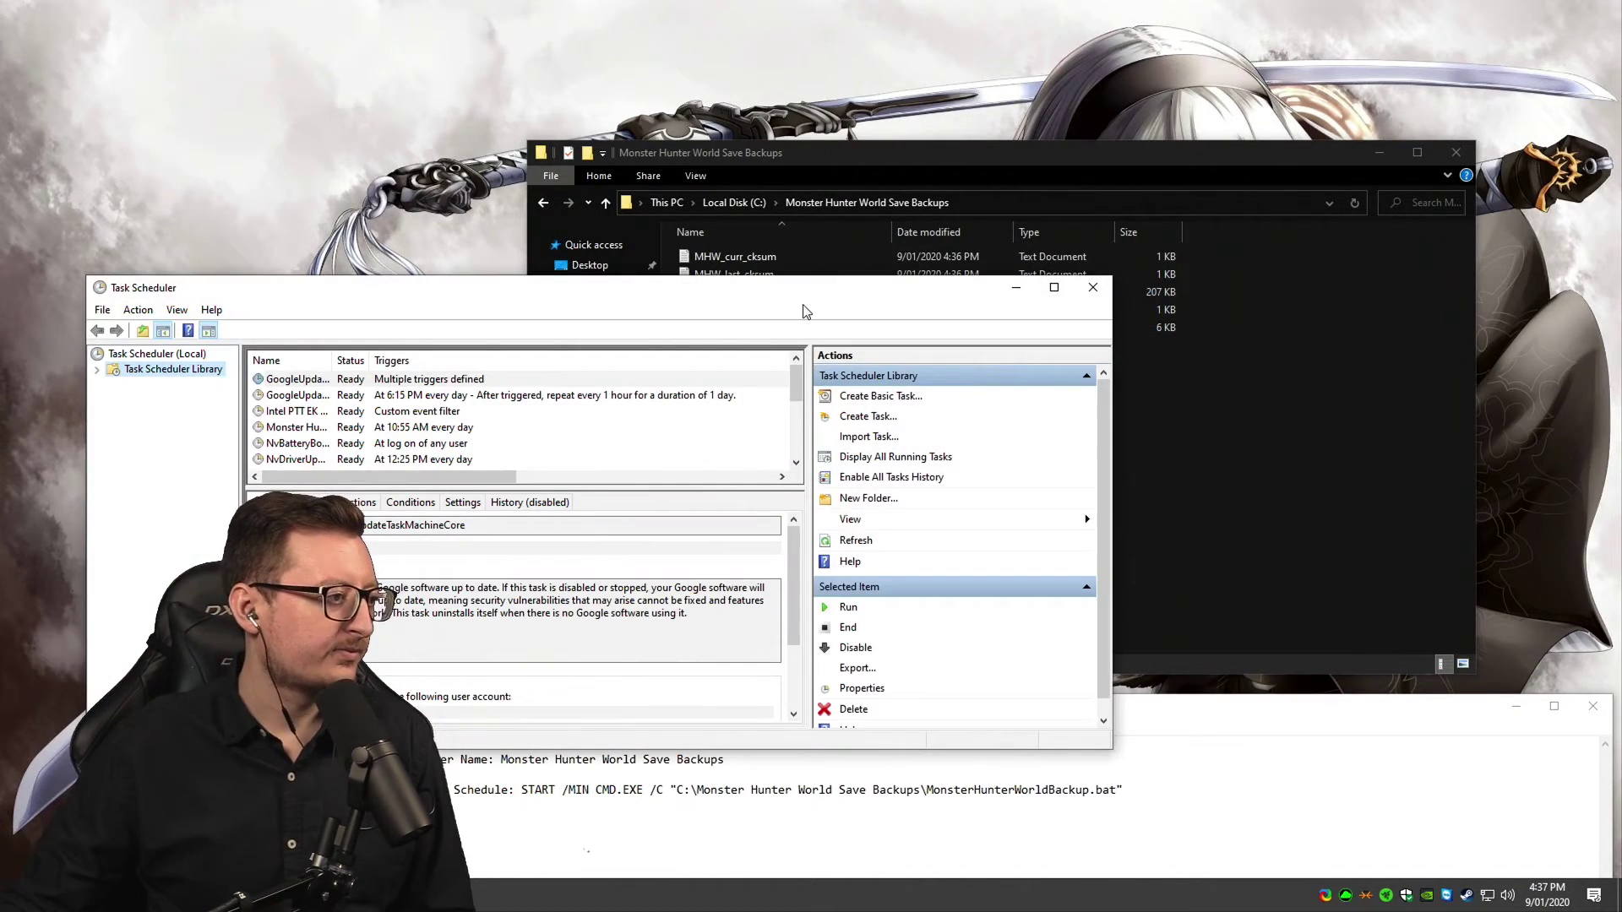
{"action": "left_click_drag", "start_coordinate": [638, 292], "coordinate": [1045, 166]}
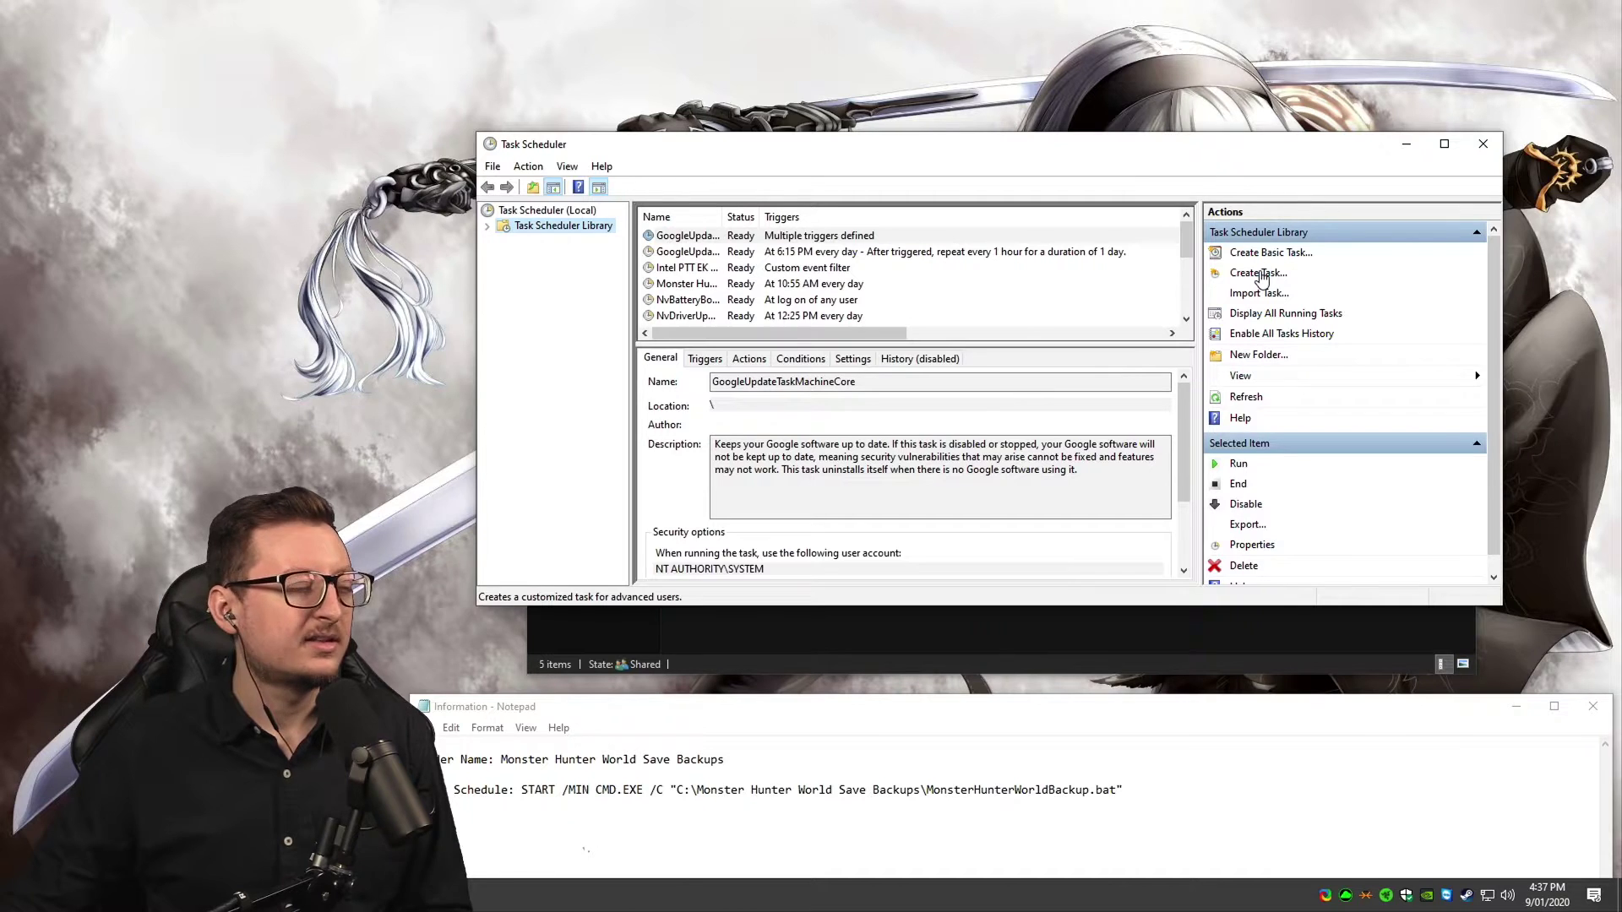
Create a task named Monster Hunty Backup, hidden with highest privileges, configured for Windows 10
{"action": "right_click", "coordinate": [554, 229]}
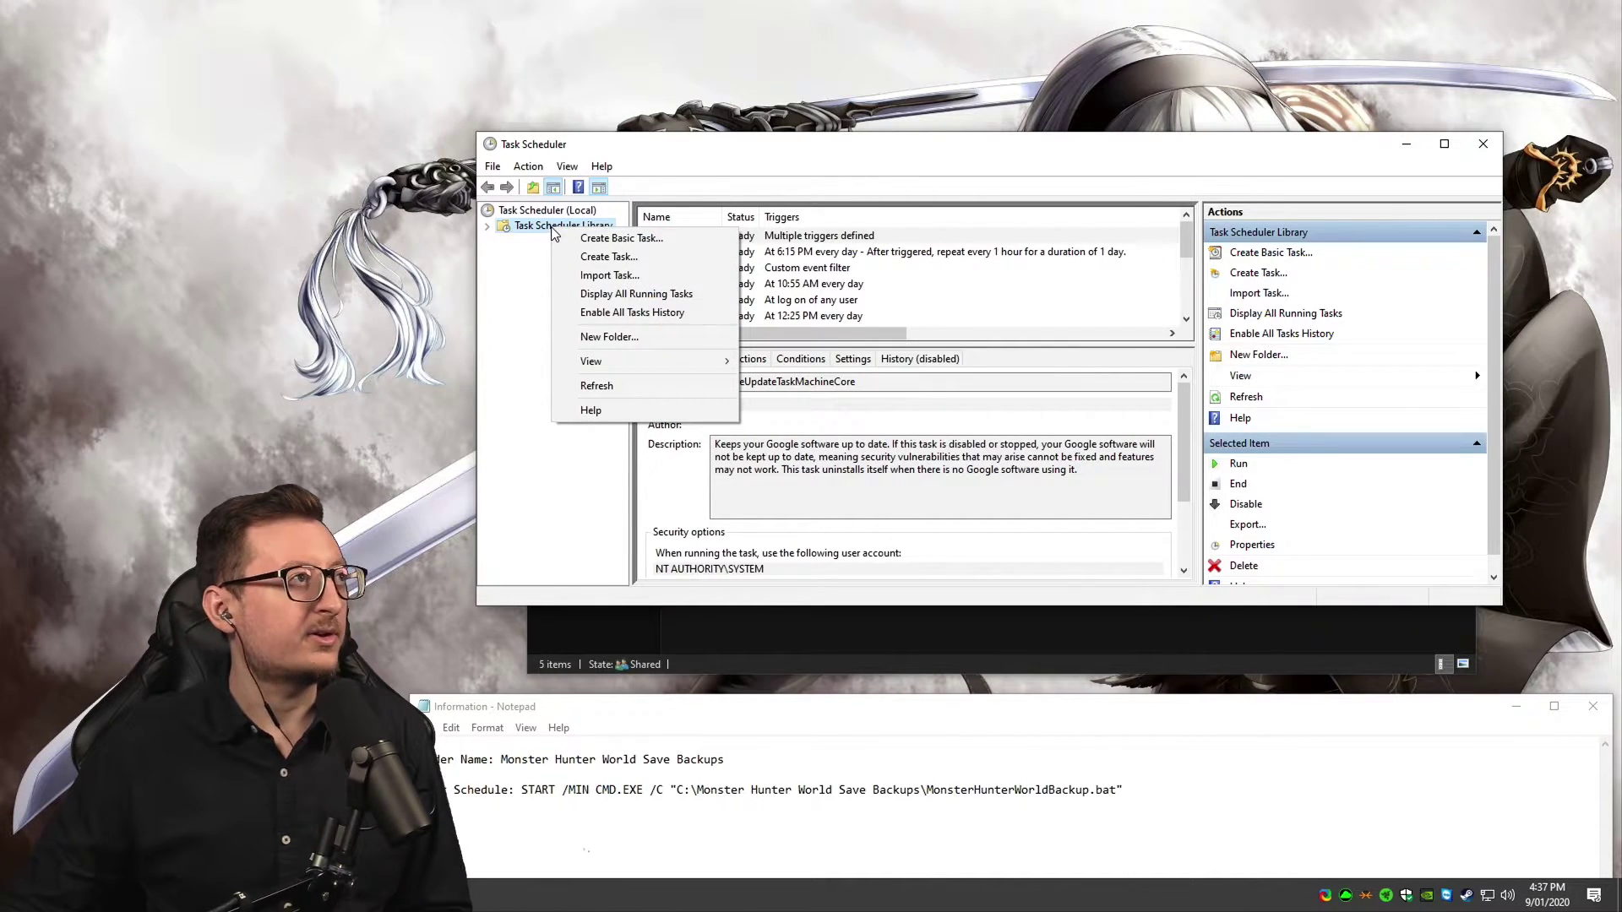
{"action": "left_click", "coordinate": [602, 255]}
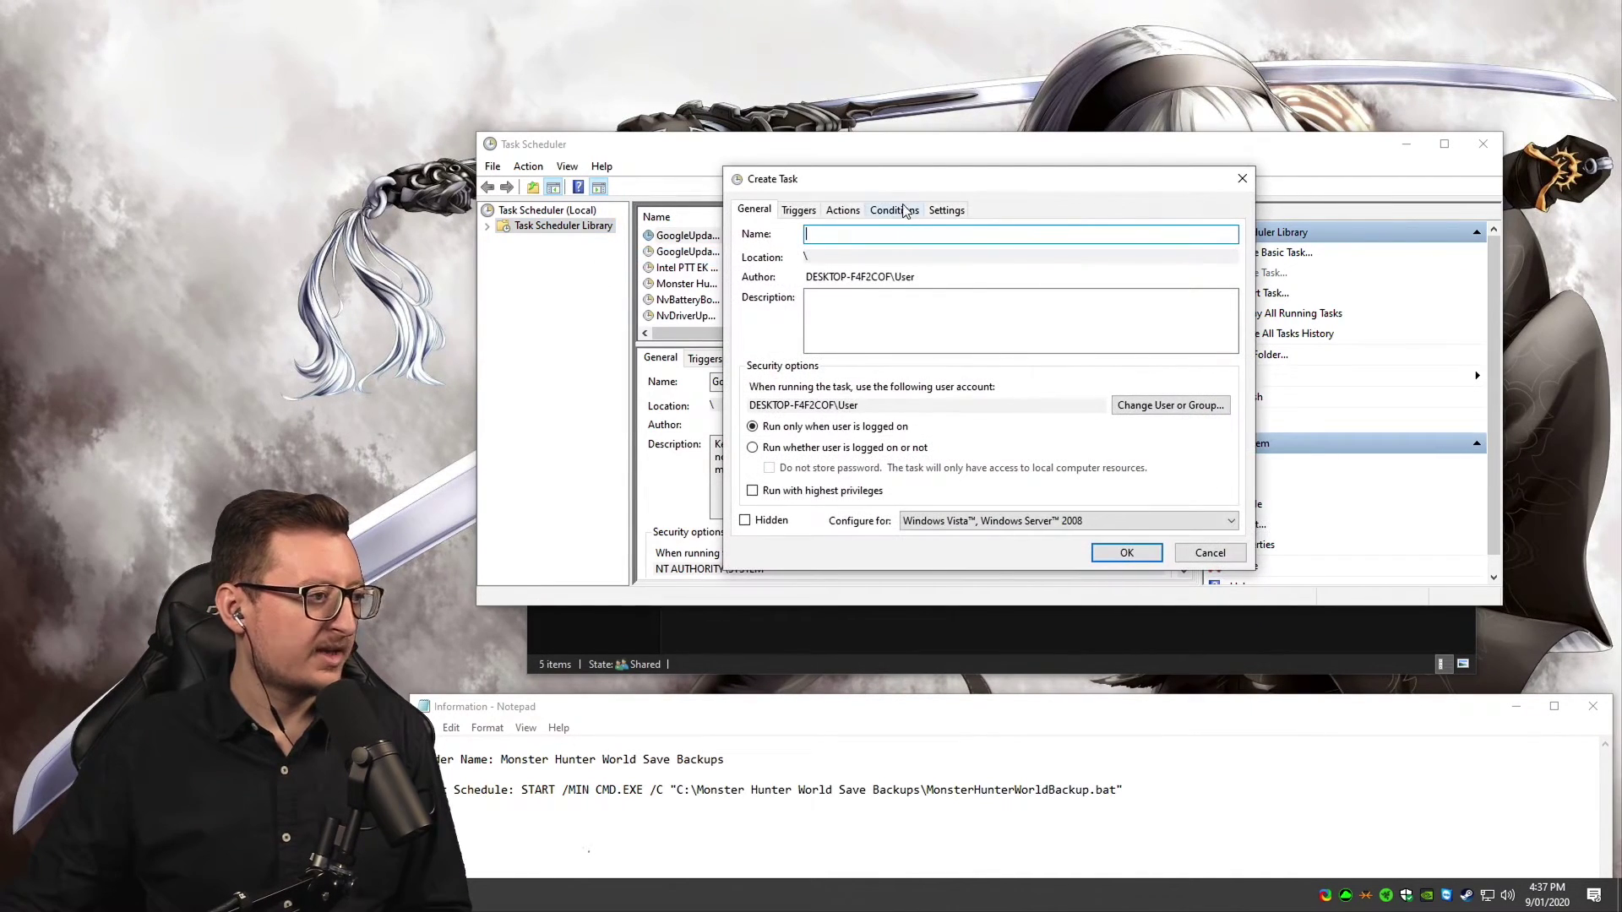
{"action": "type", "text": "Monster Hunty Backup"}
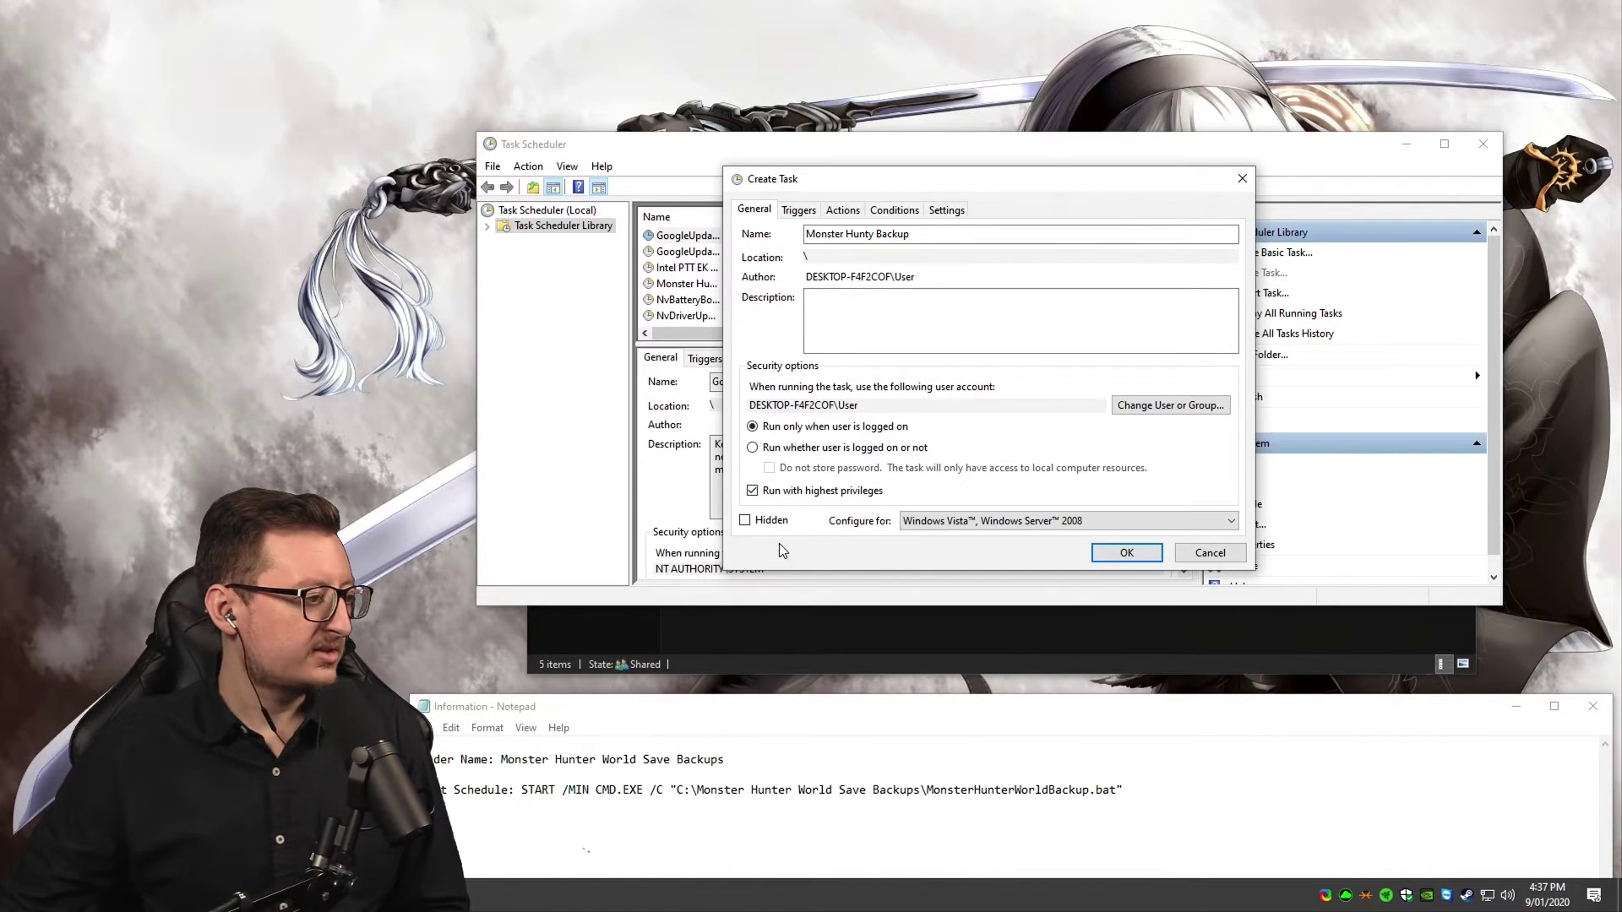
{"action": "left_click", "coordinate": [938, 522]}
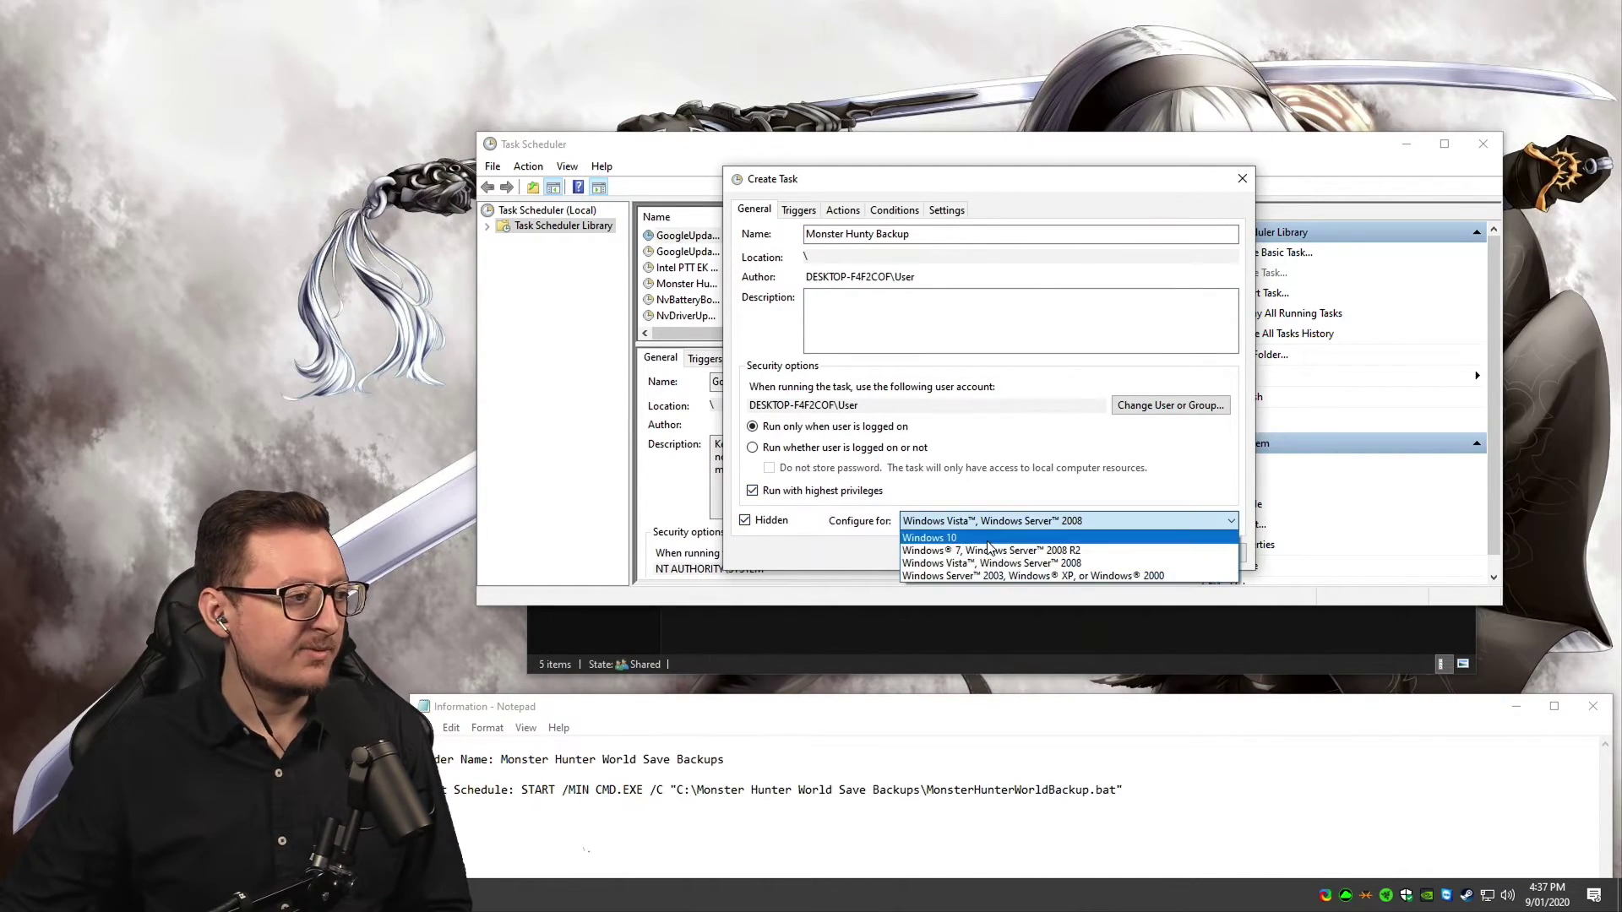
{"action": "left_click", "coordinate": [959, 553]}
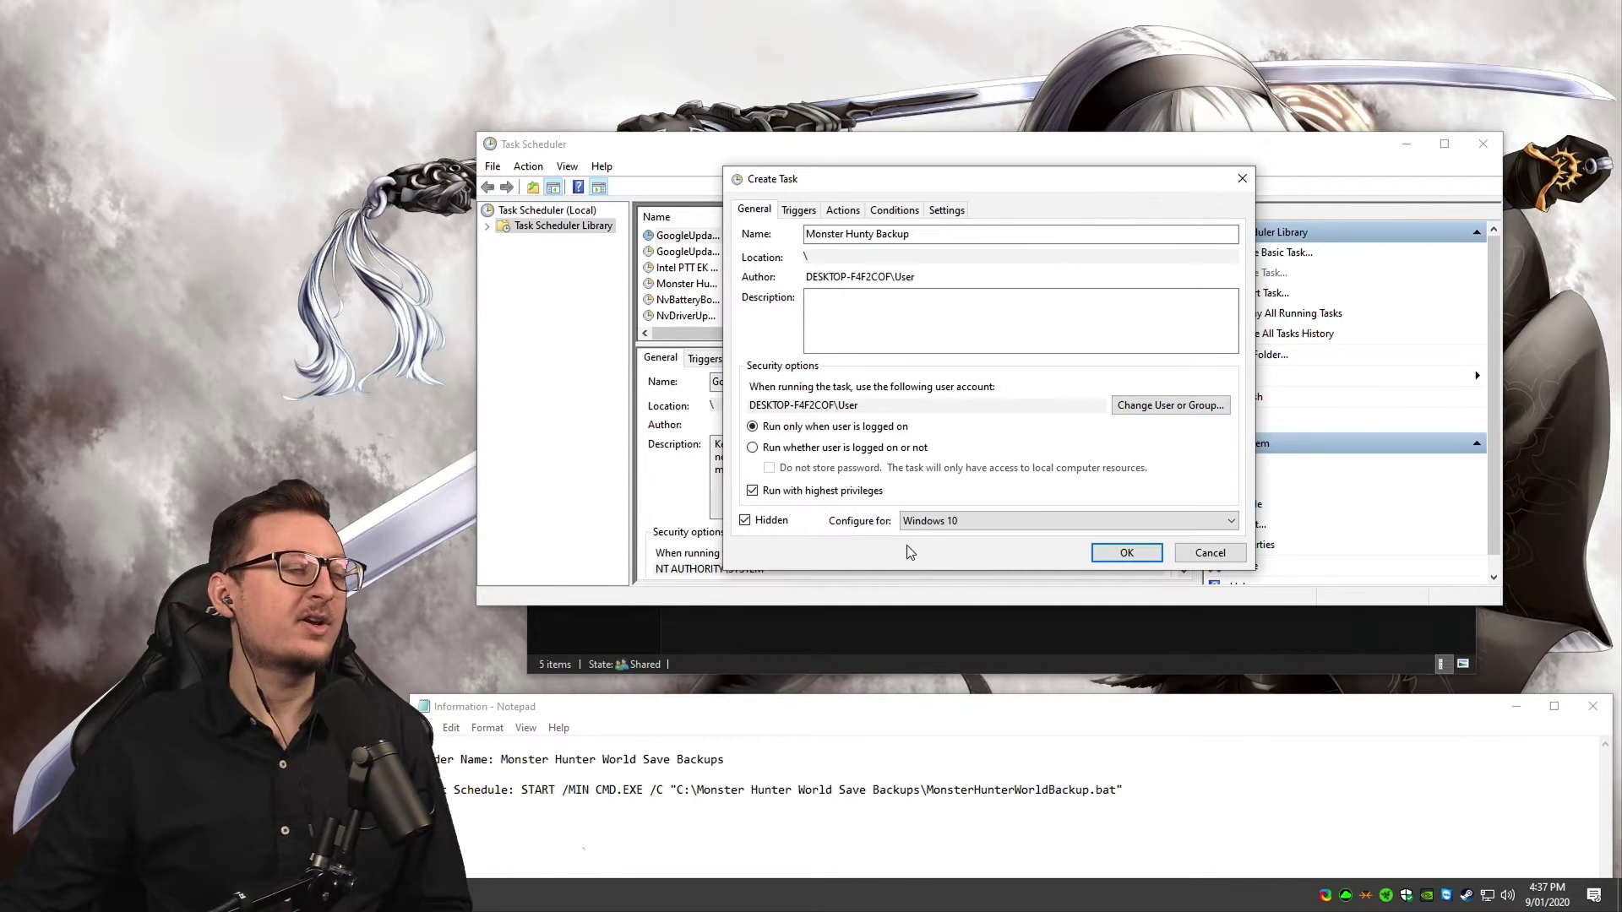
{"action": "left_click", "coordinate": [799, 210]}
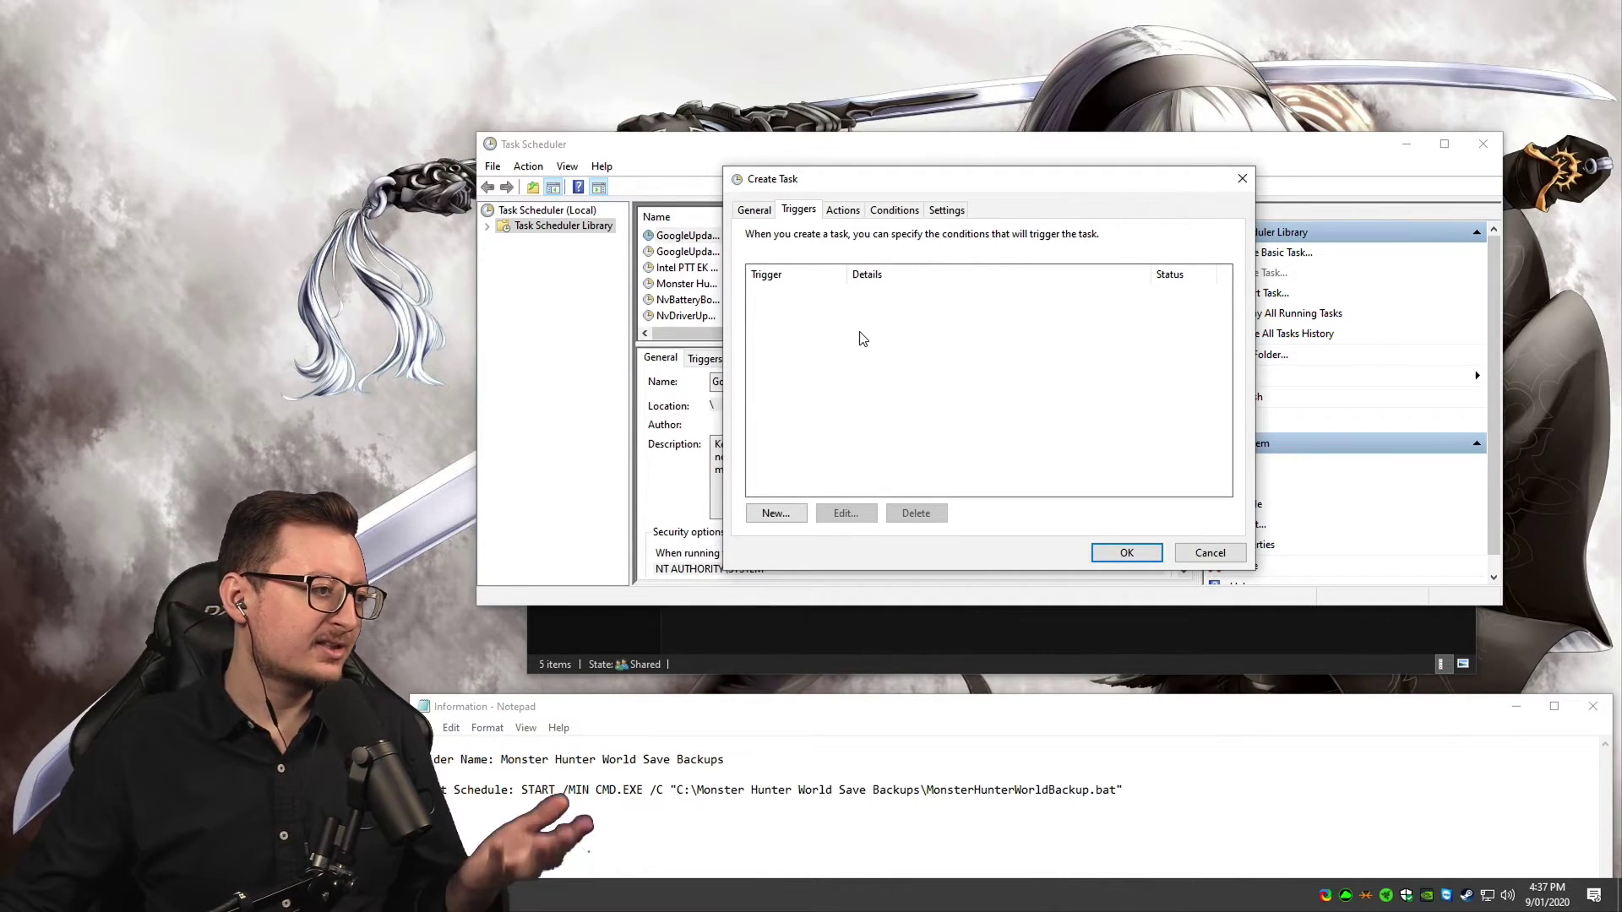
Add a Daily trigger starting at 5:45 PM
{"action": "left_click", "coordinate": [804, 516]}
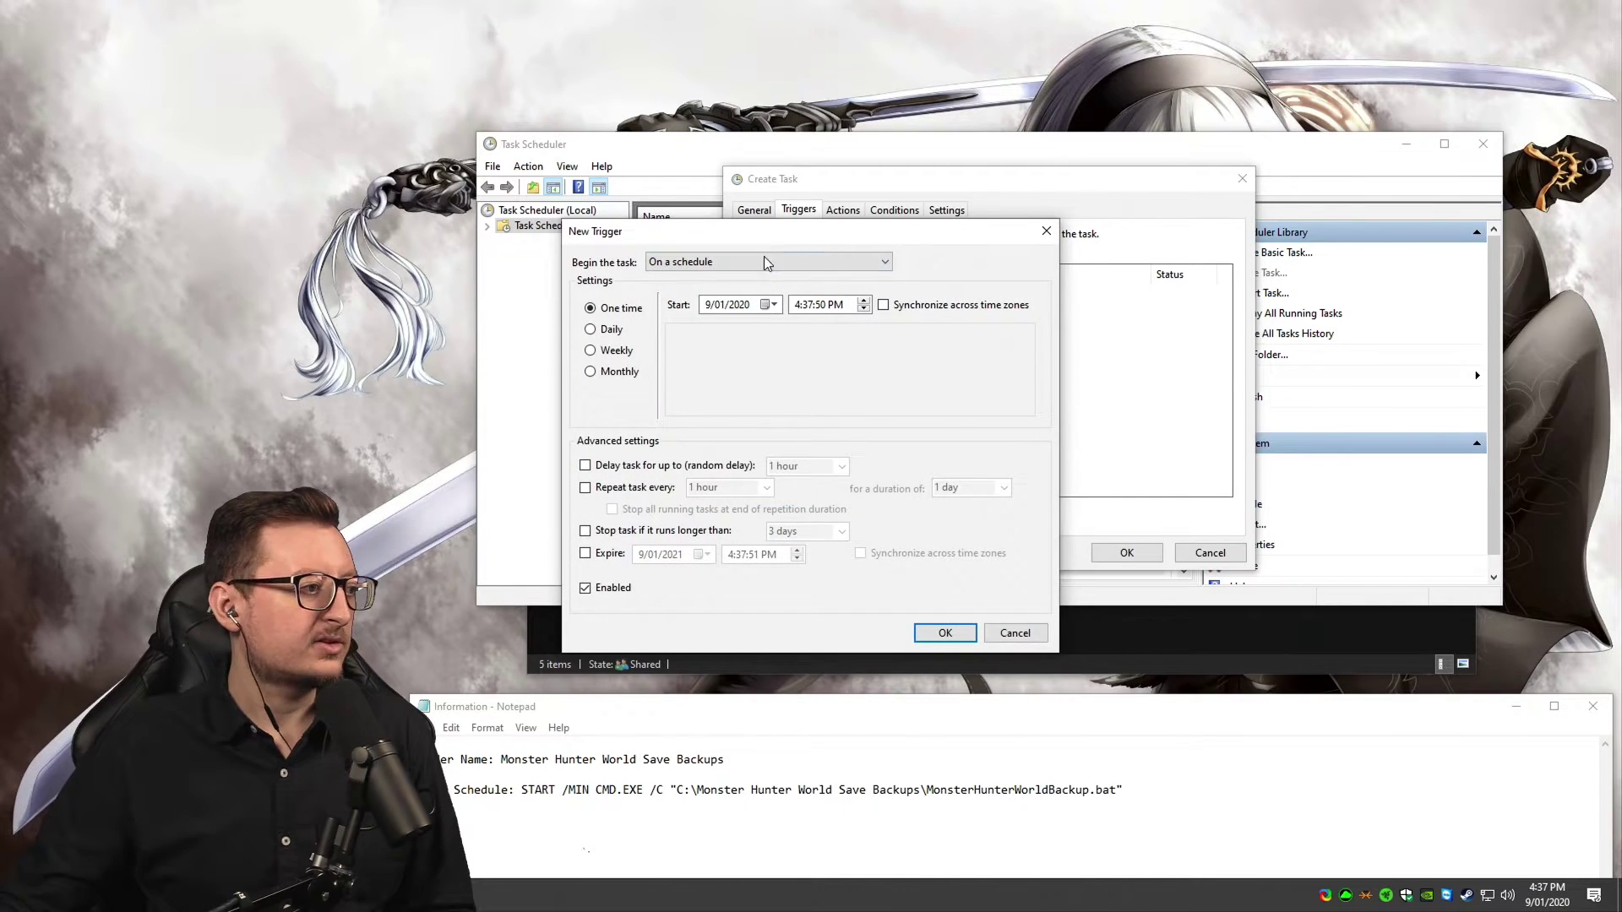
{"action": "left_click_drag", "start_coordinate": [765, 231], "coordinate": [1004, 202]}
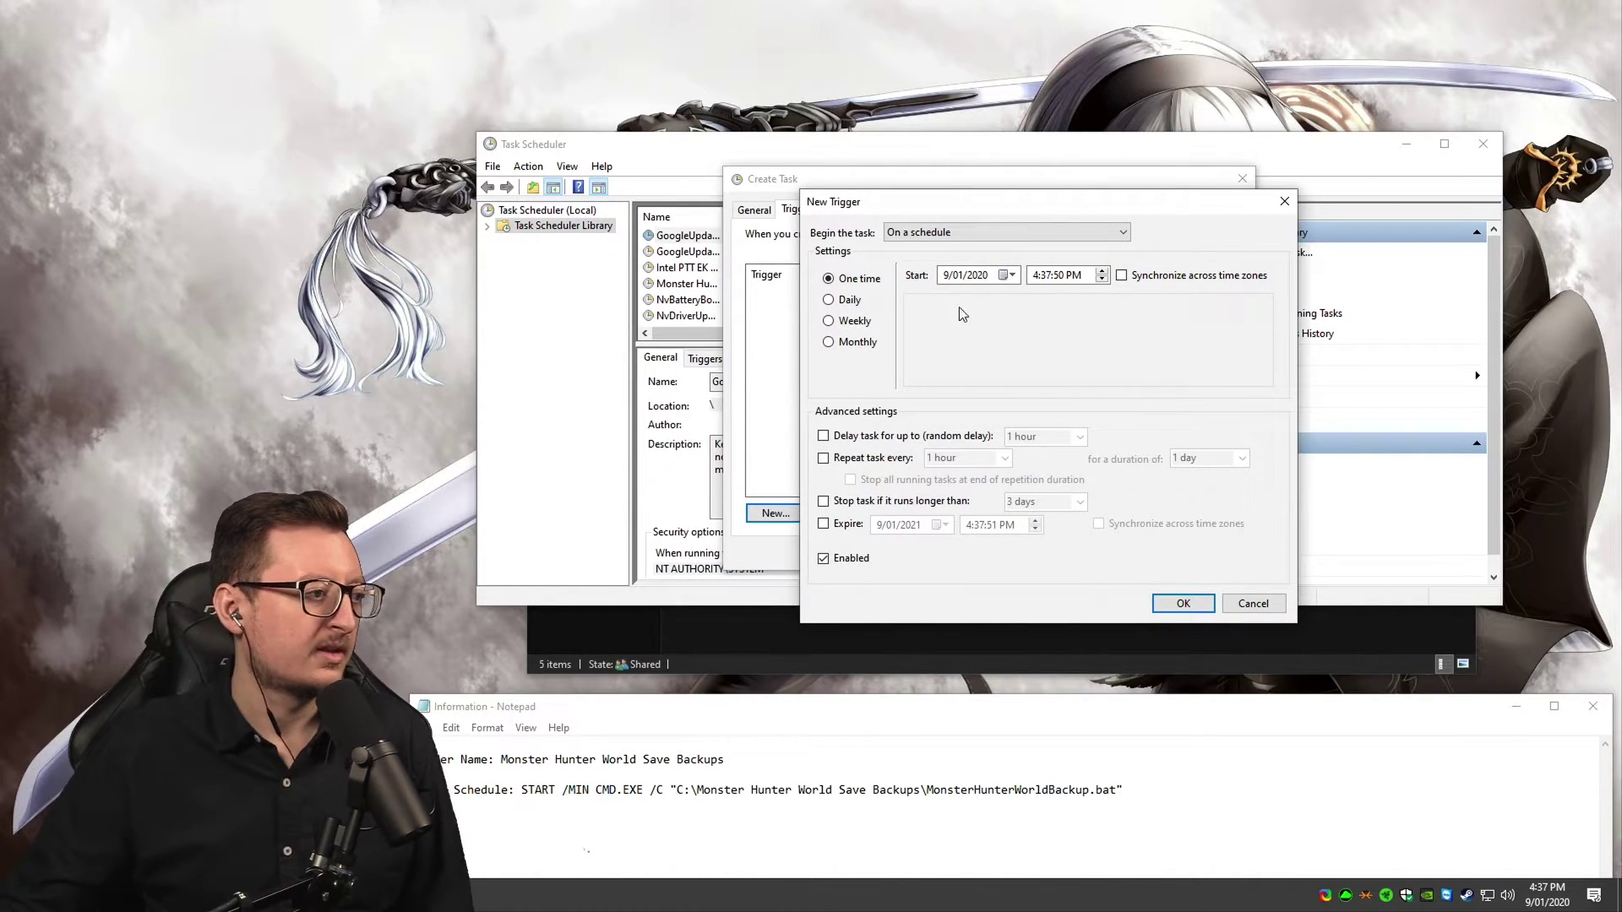
{"action": "left_click", "coordinate": [828, 300]}
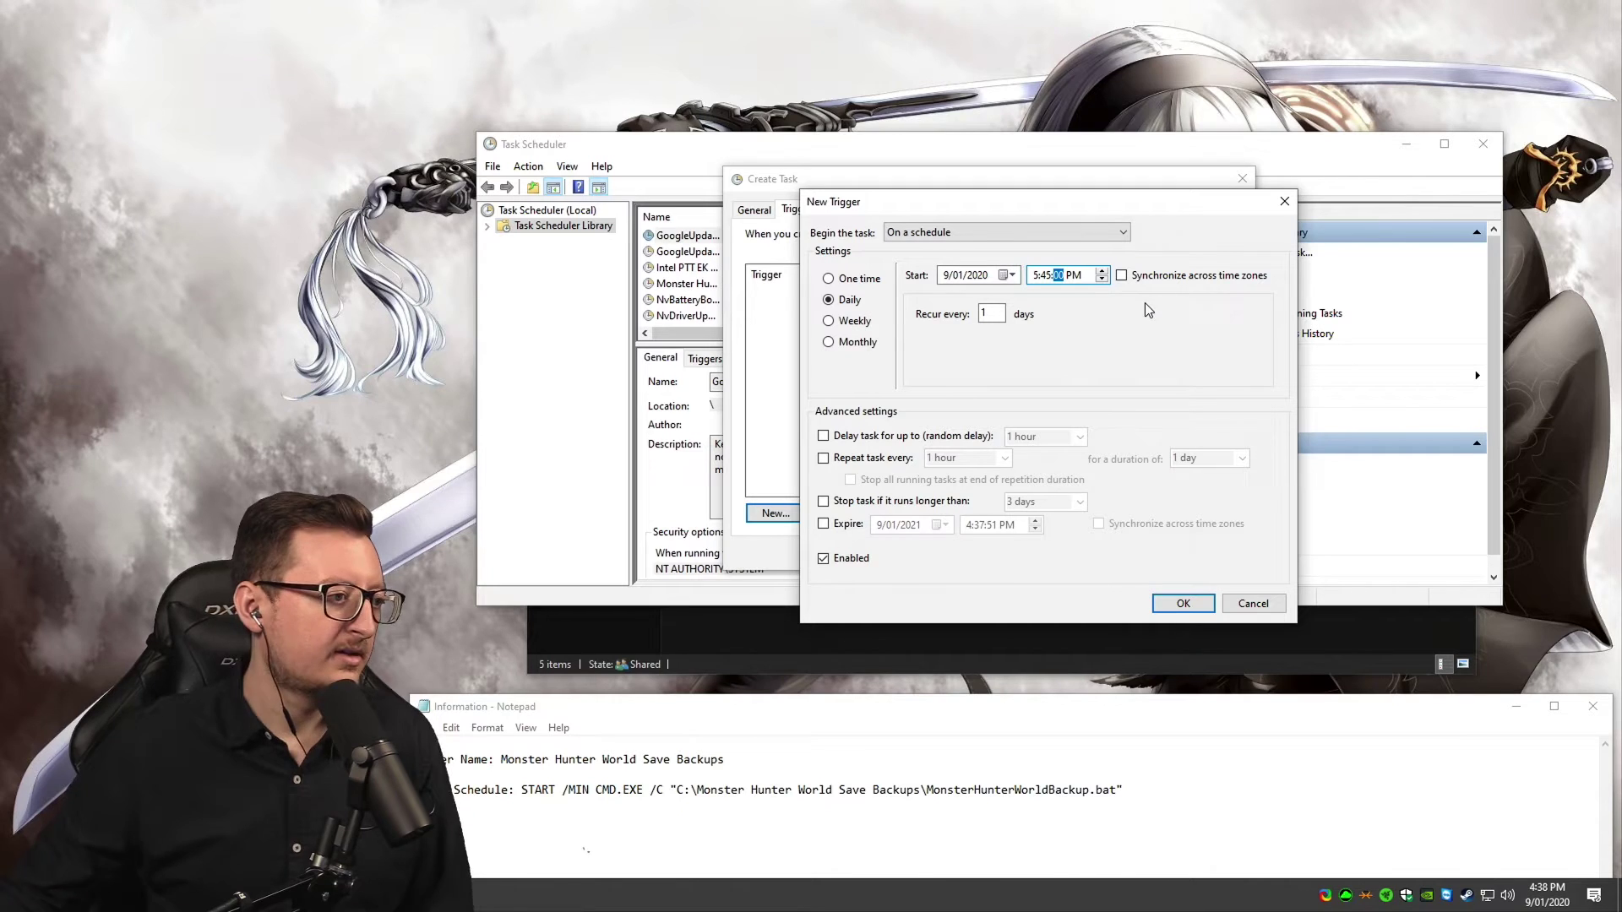
{"action": "left_click", "coordinate": [1045, 276]}
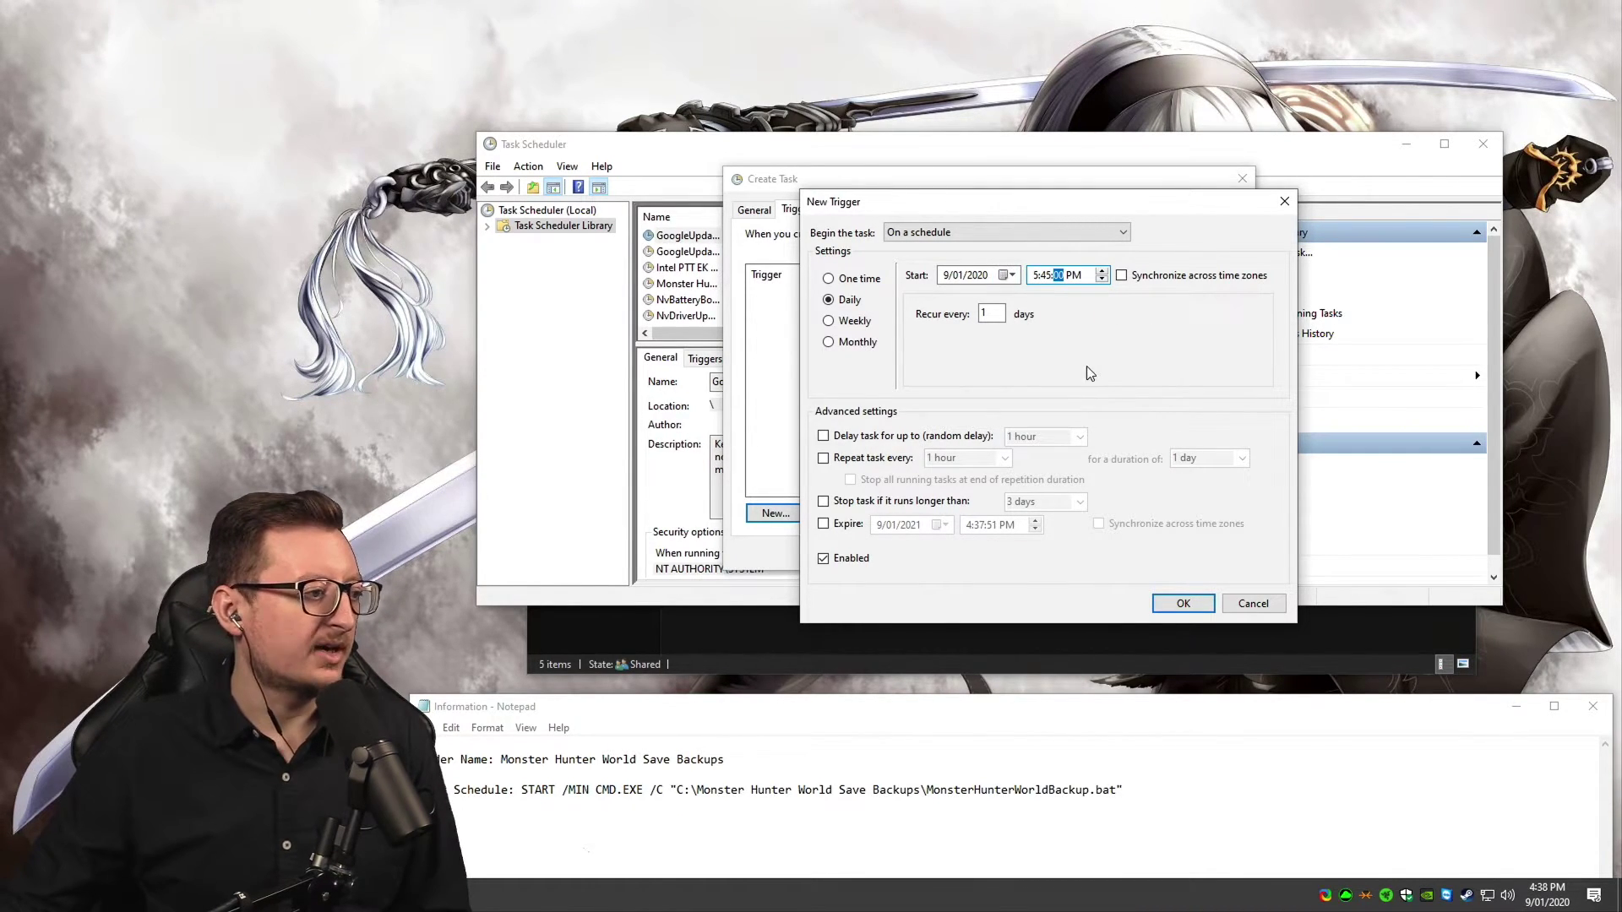
{"action": "left_click", "coordinate": [1183, 605]}
Open a second new trigger, check the Begin the task options, and cancel it
{"action": "left_click", "coordinate": [773, 513]}
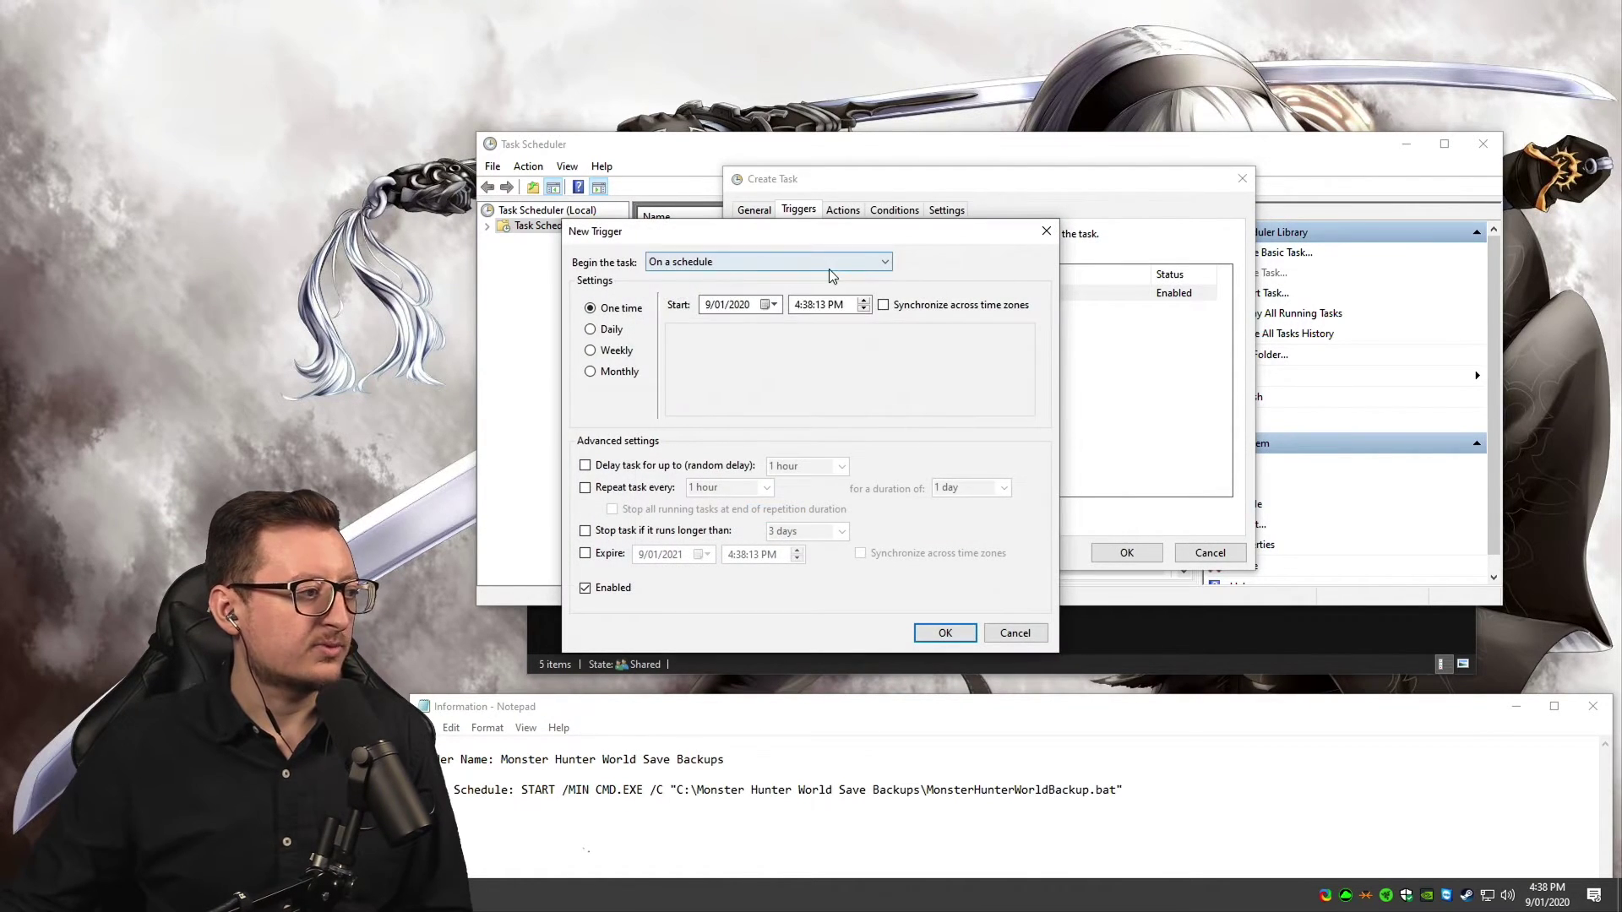
{"action": "left_click", "coordinate": [828, 269]}
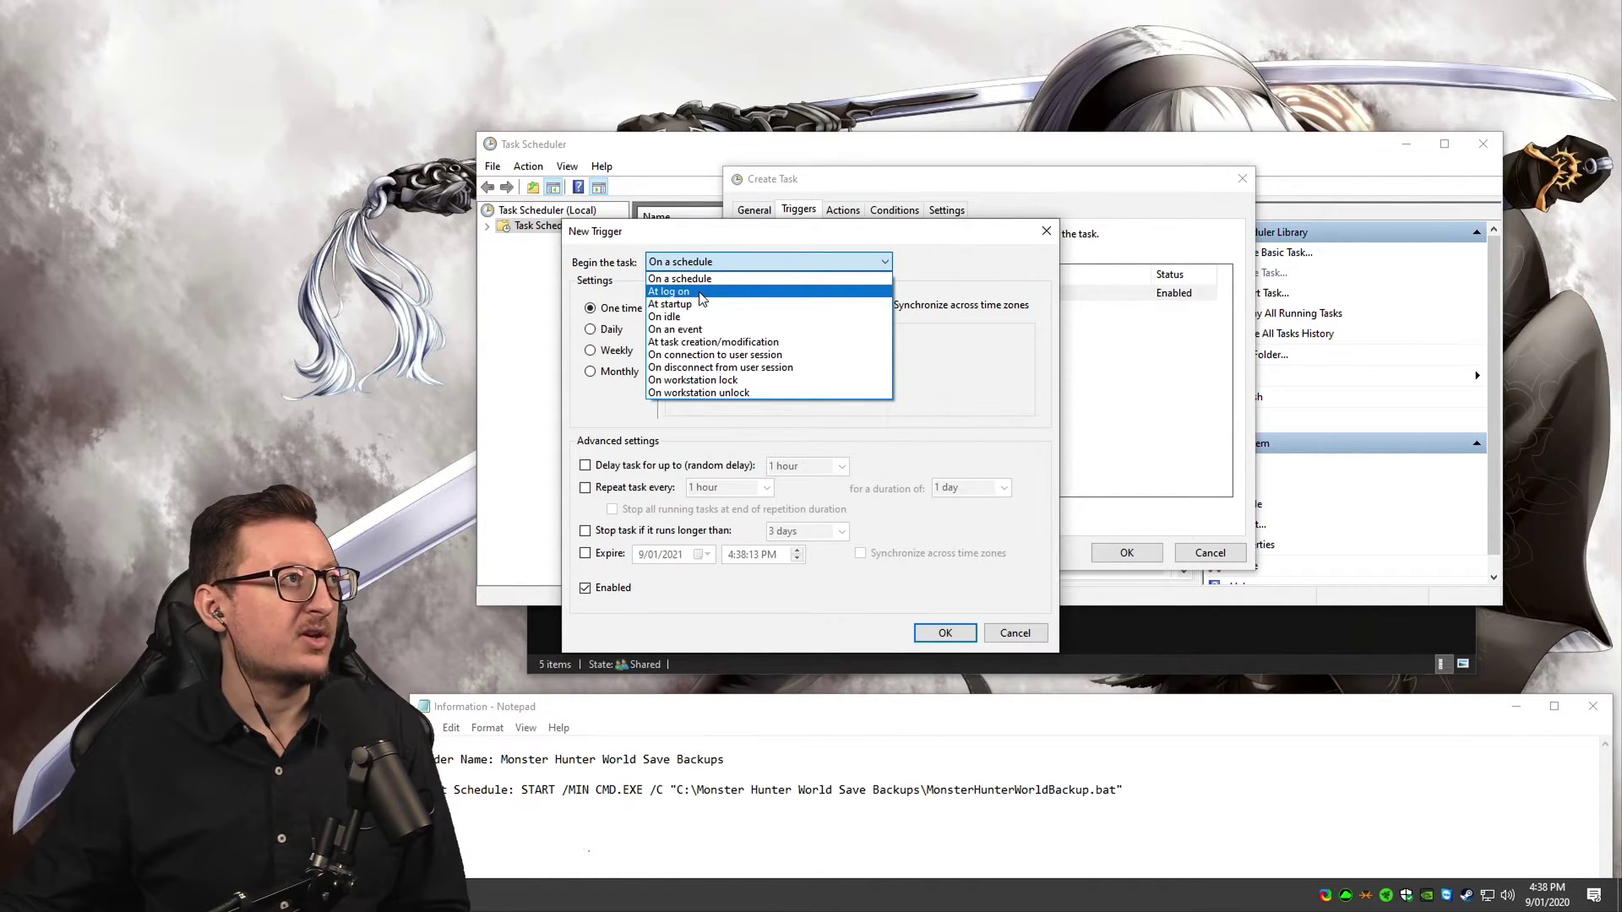
{"action": "left_click", "coordinate": [926, 277]}
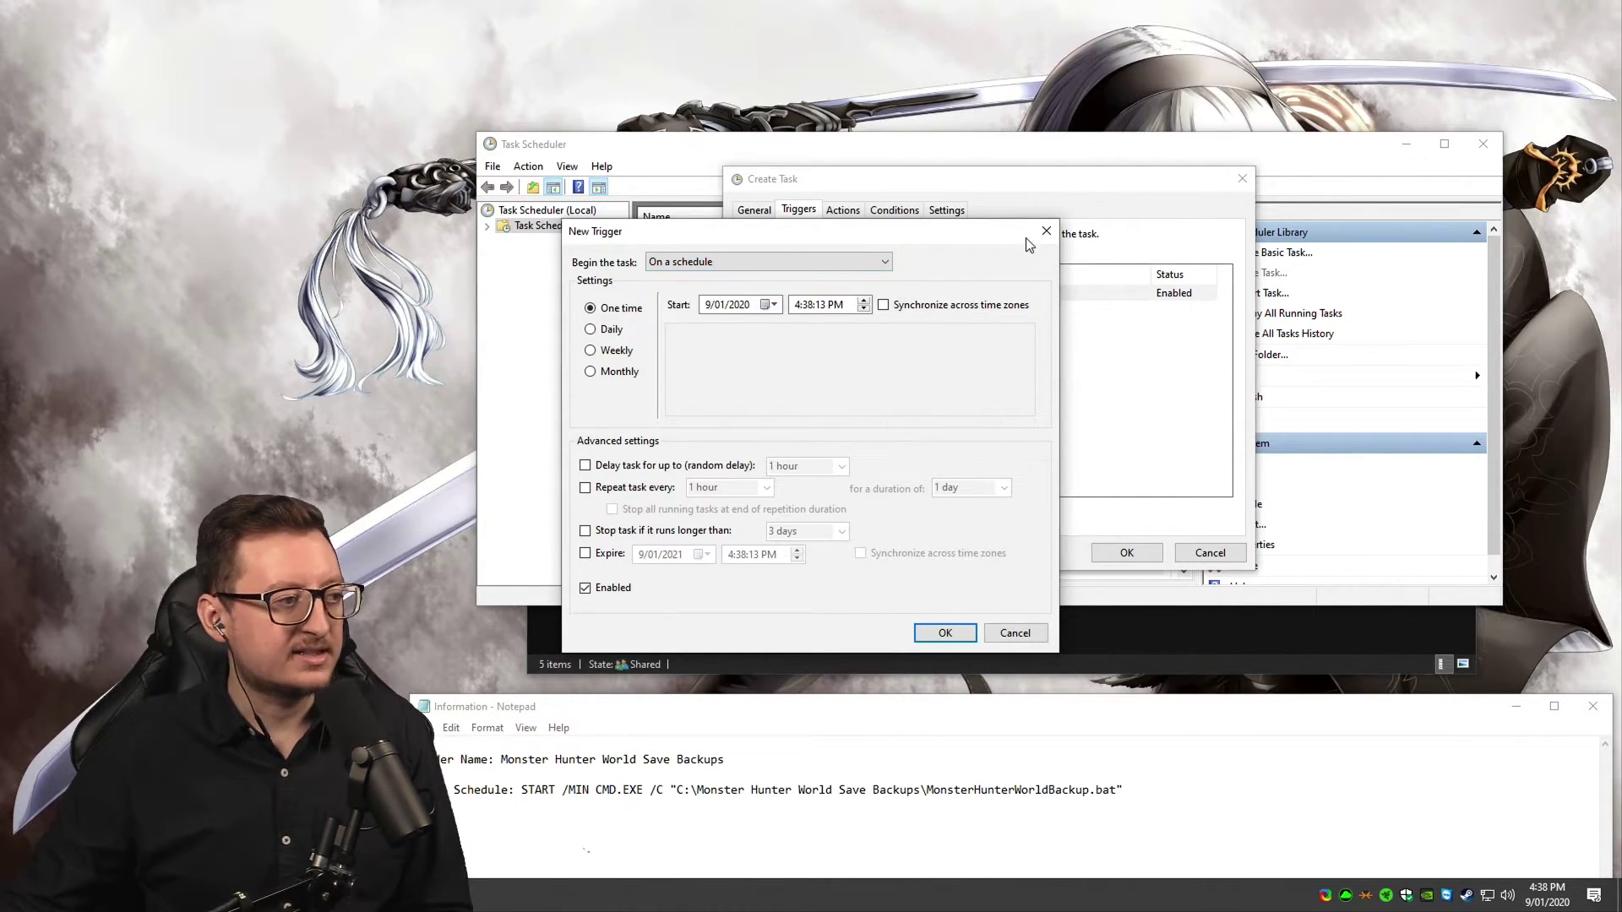
{"action": "left_click", "coordinate": [1046, 231]}
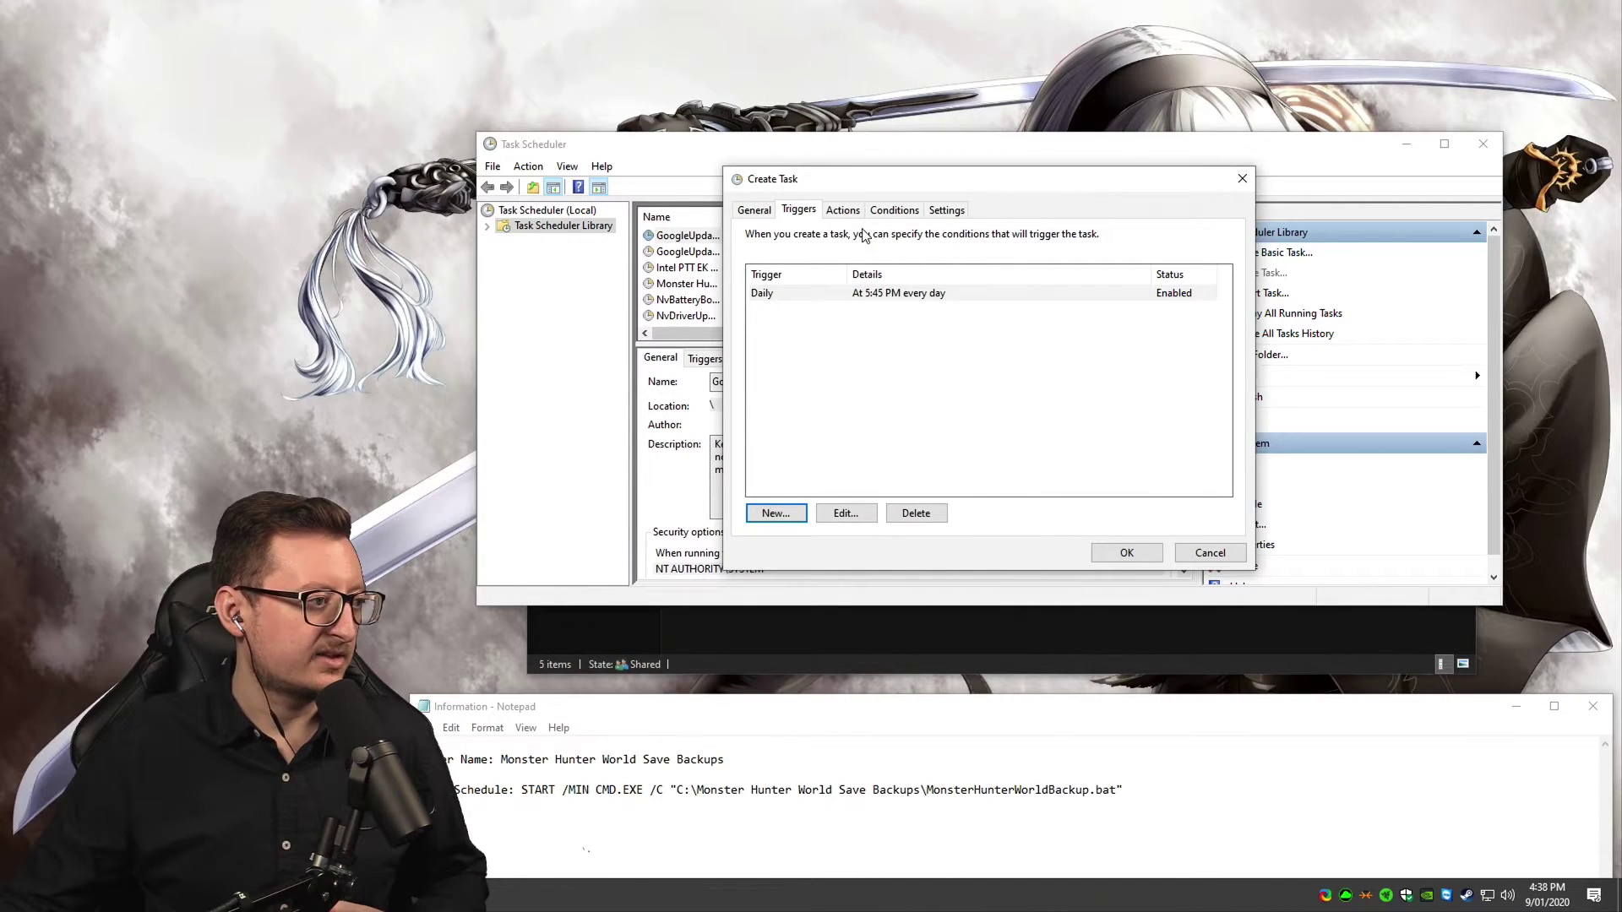
Add a Start a program action with cmd.exe from System32 as the program
{"action": "left_click", "coordinate": [842, 210]}
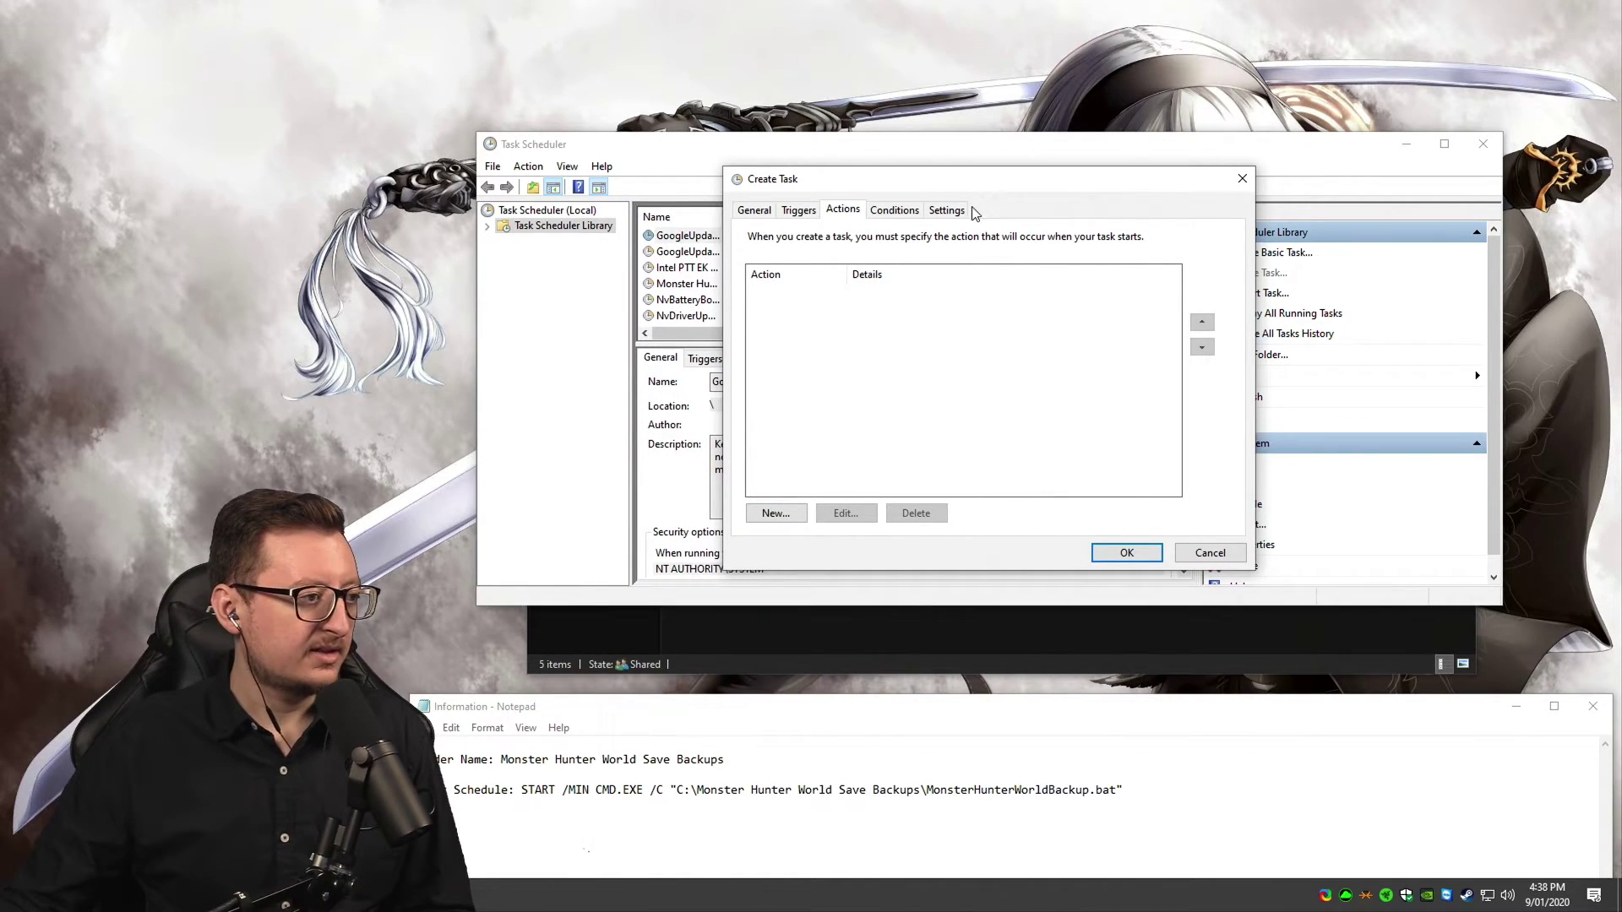
{"action": "left_click", "coordinate": [789, 514]}
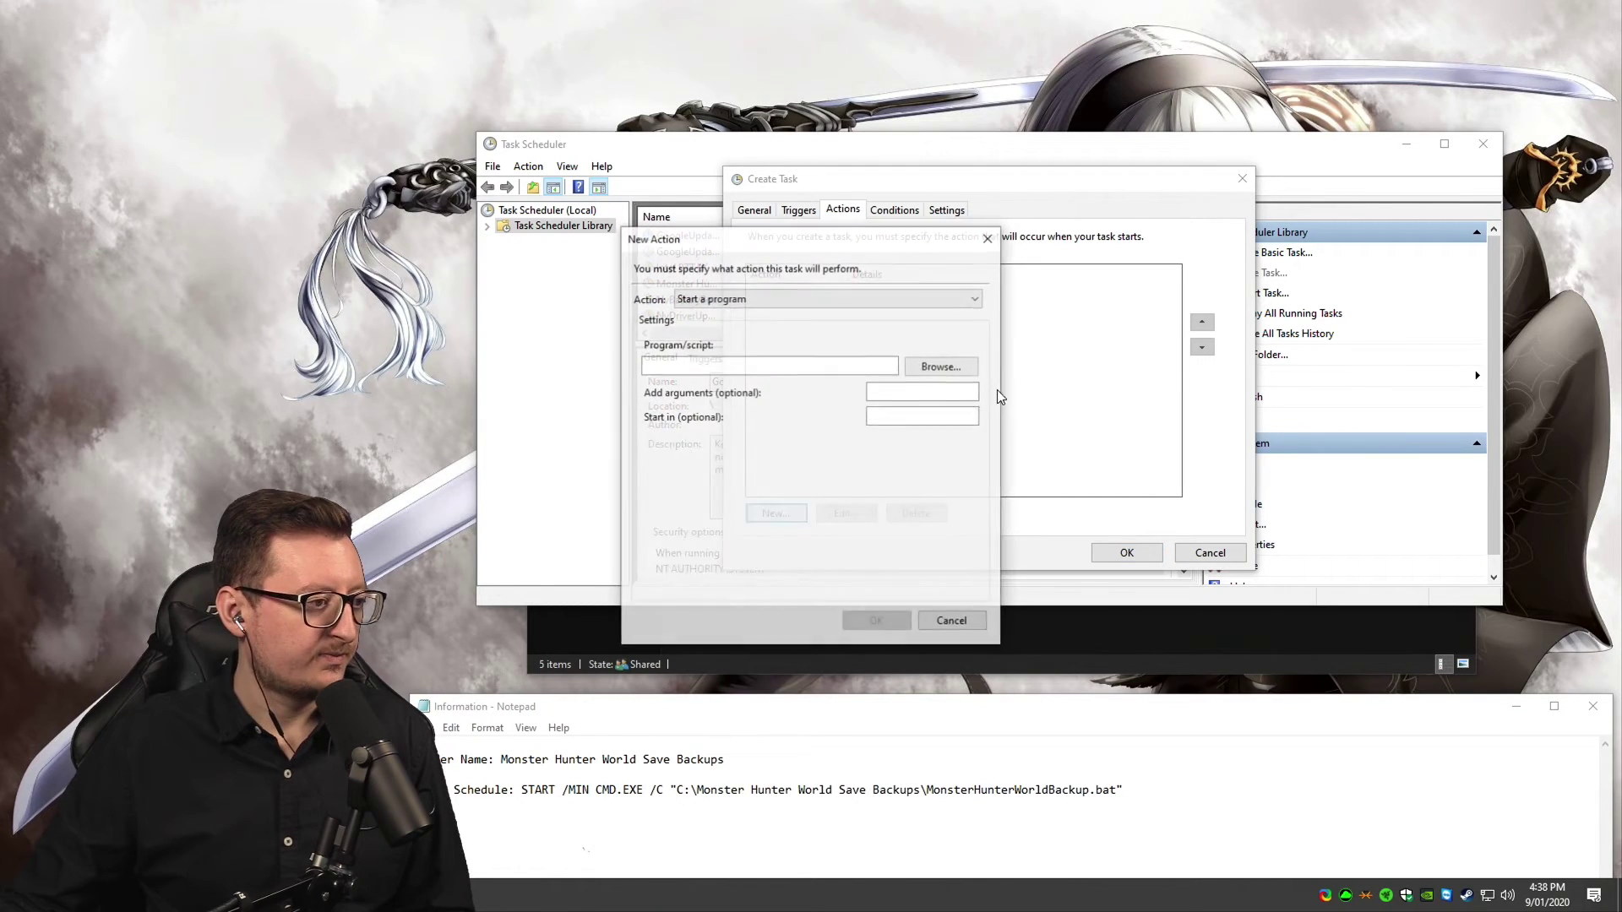
{"action": "left_click_drag", "start_coordinate": [871, 196], "coordinate": [1218, 180]}
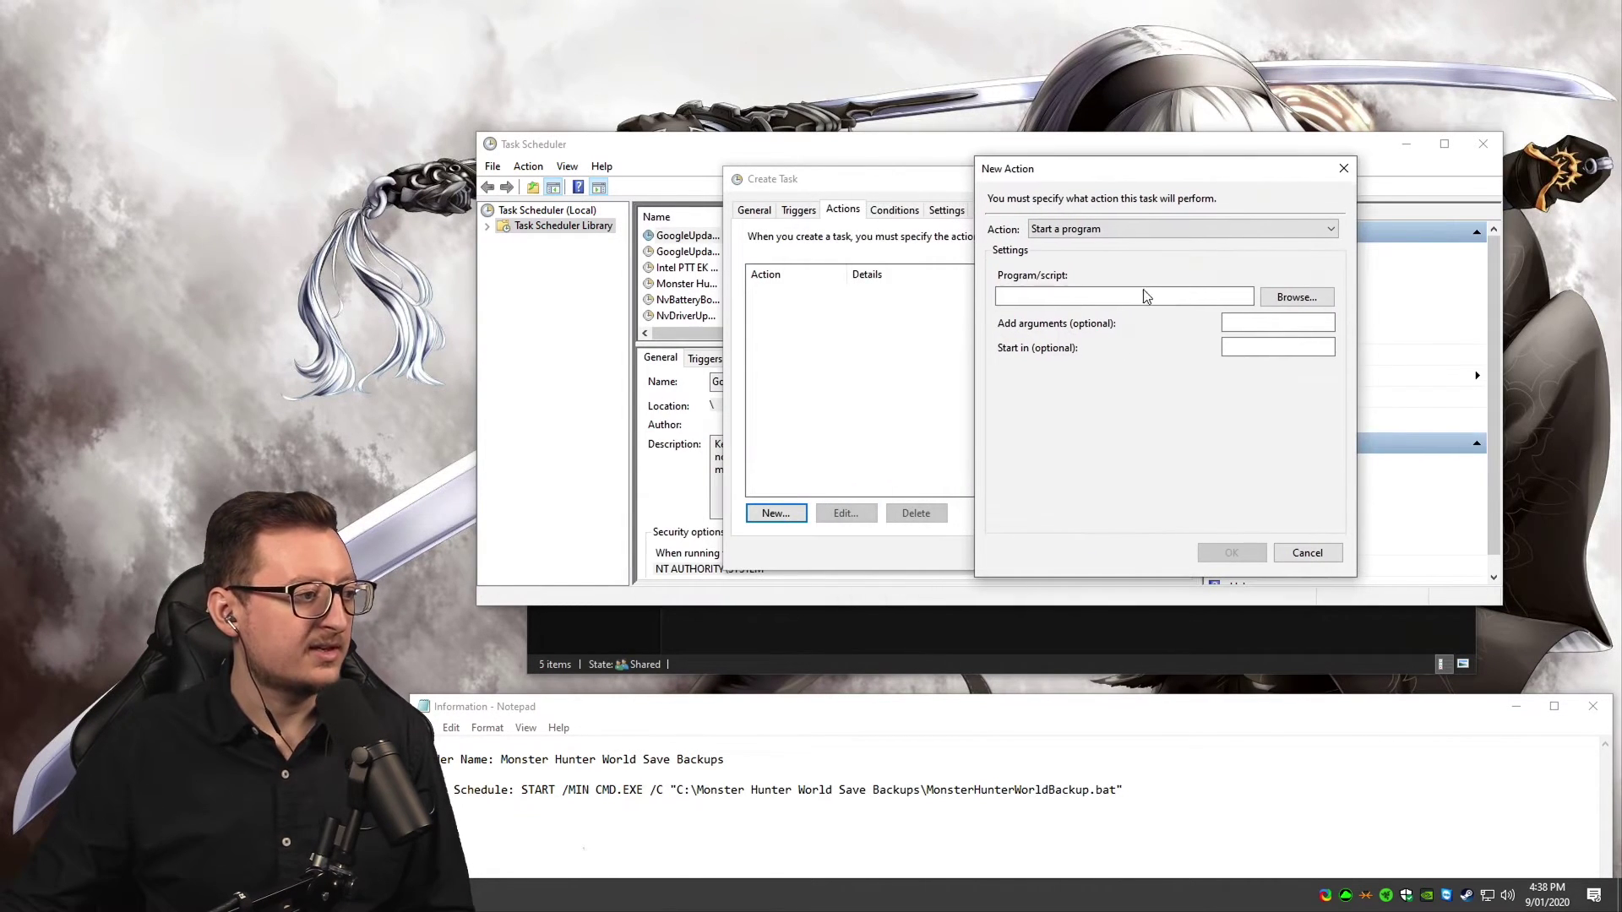
{"action": "left_click", "coordinate": [1297, 297]}
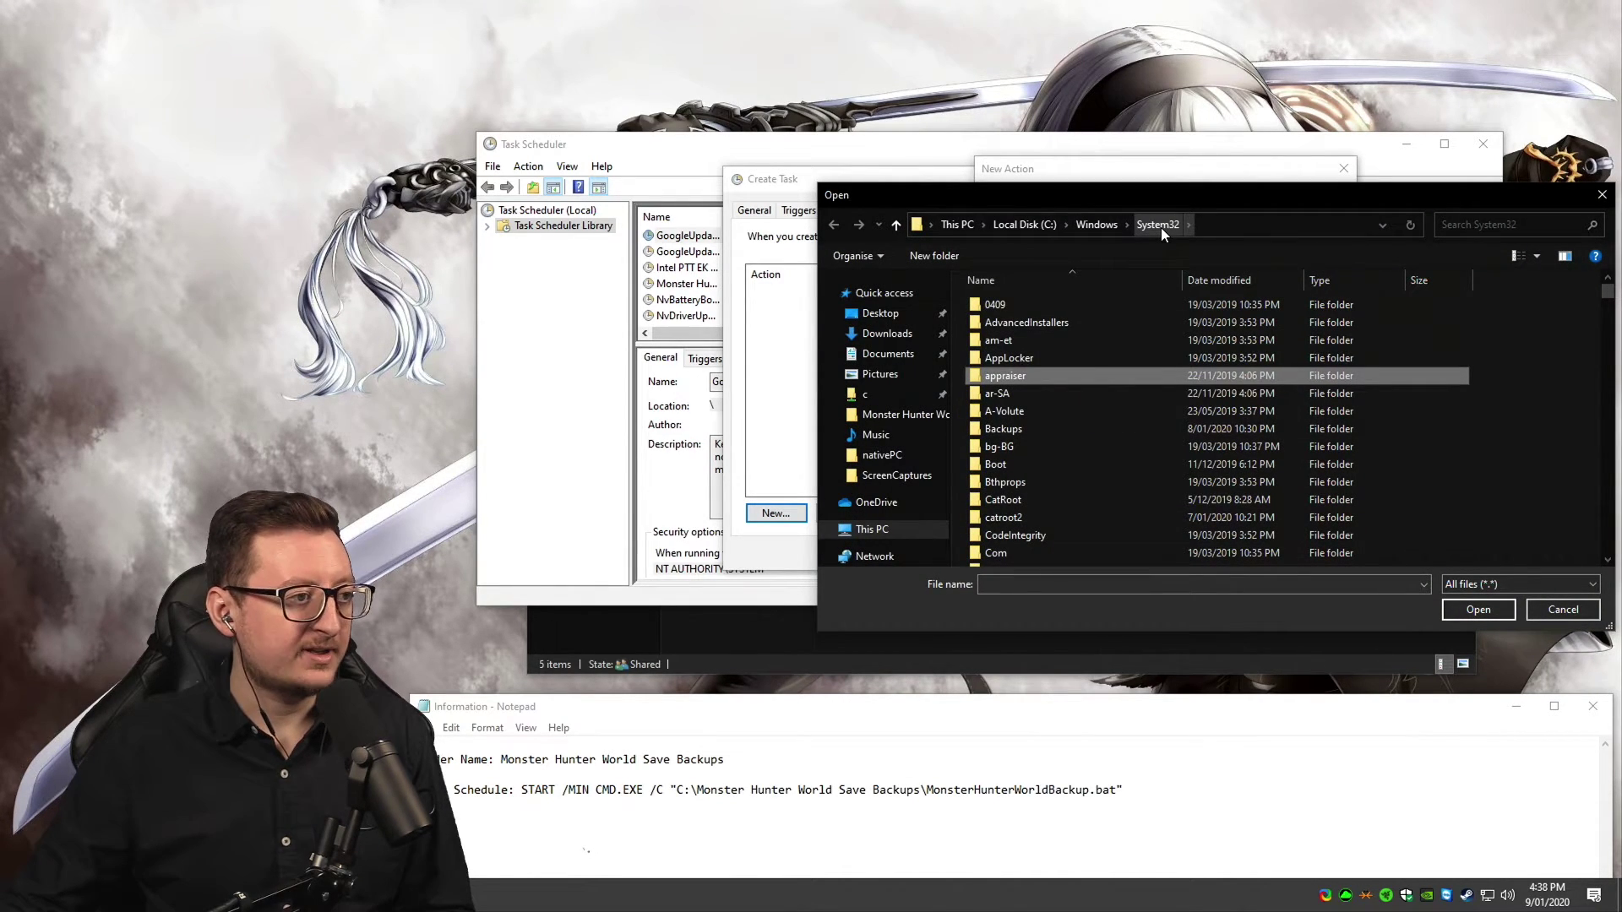
{"action": "left_click", "coordinate": [1161, 226]}
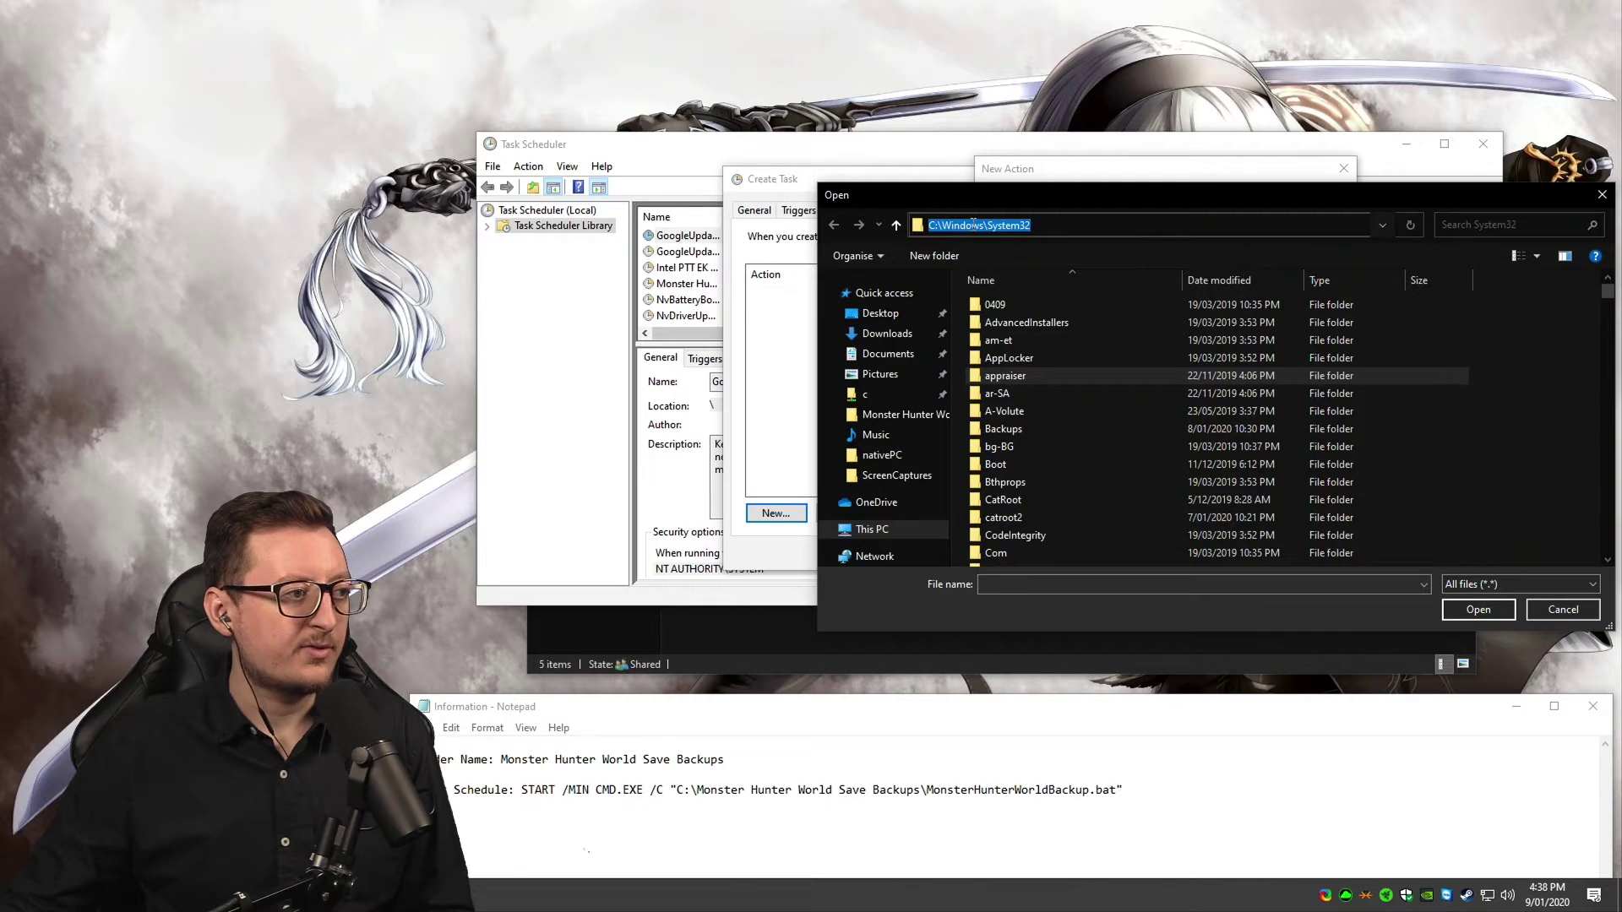
{"action": "left_click", "coordinate": [1013, 411]}
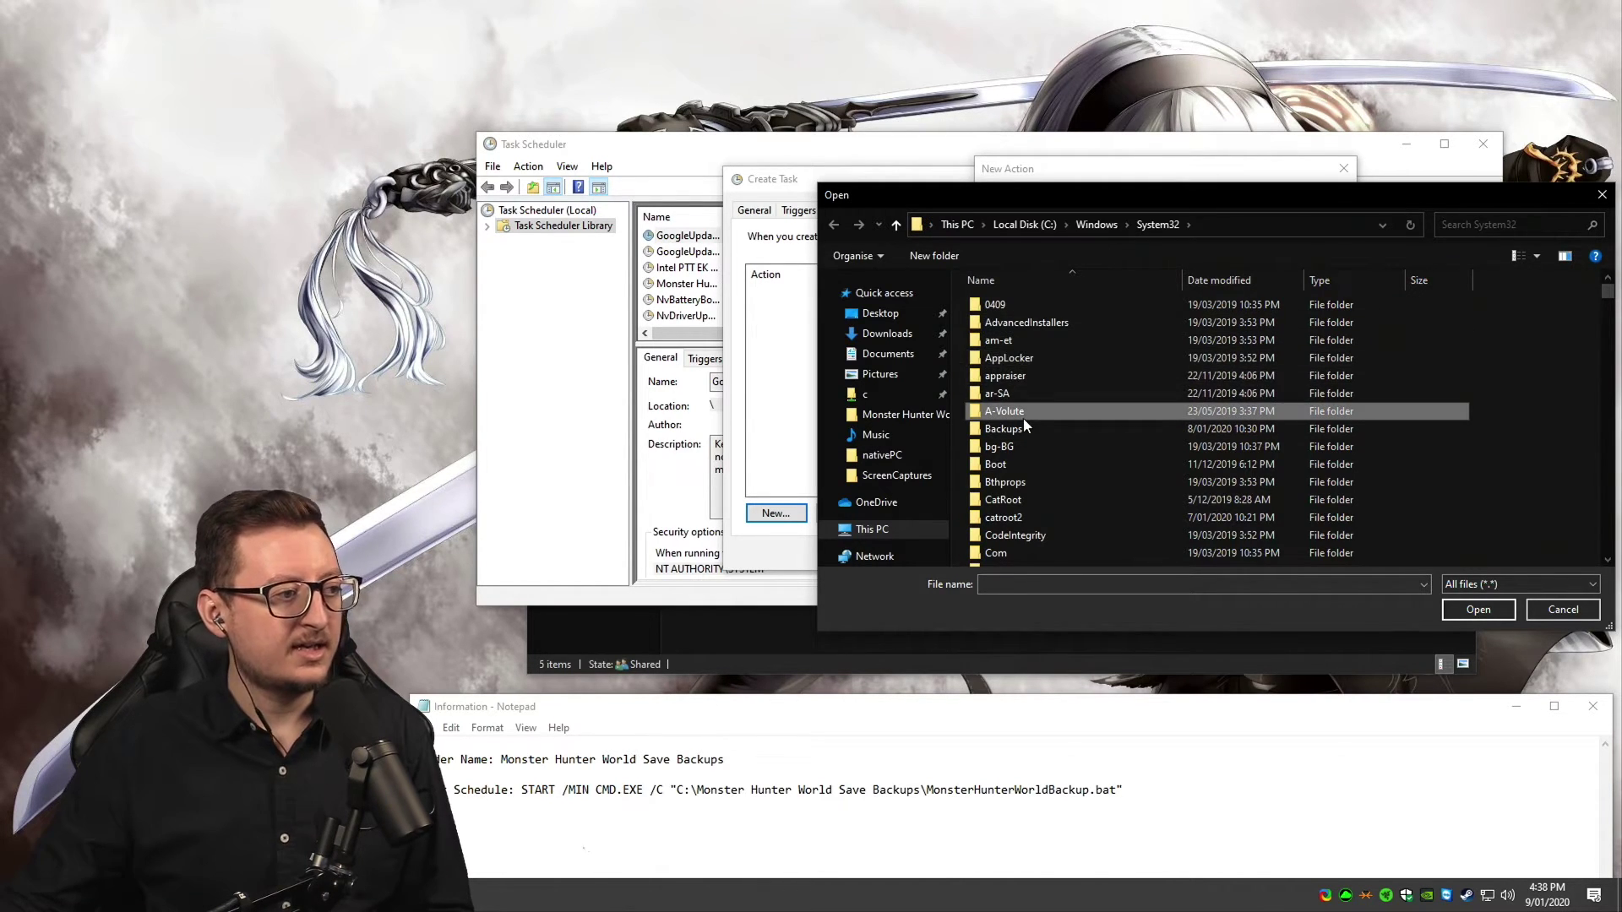
{"action": "type", "text": "cmd"}
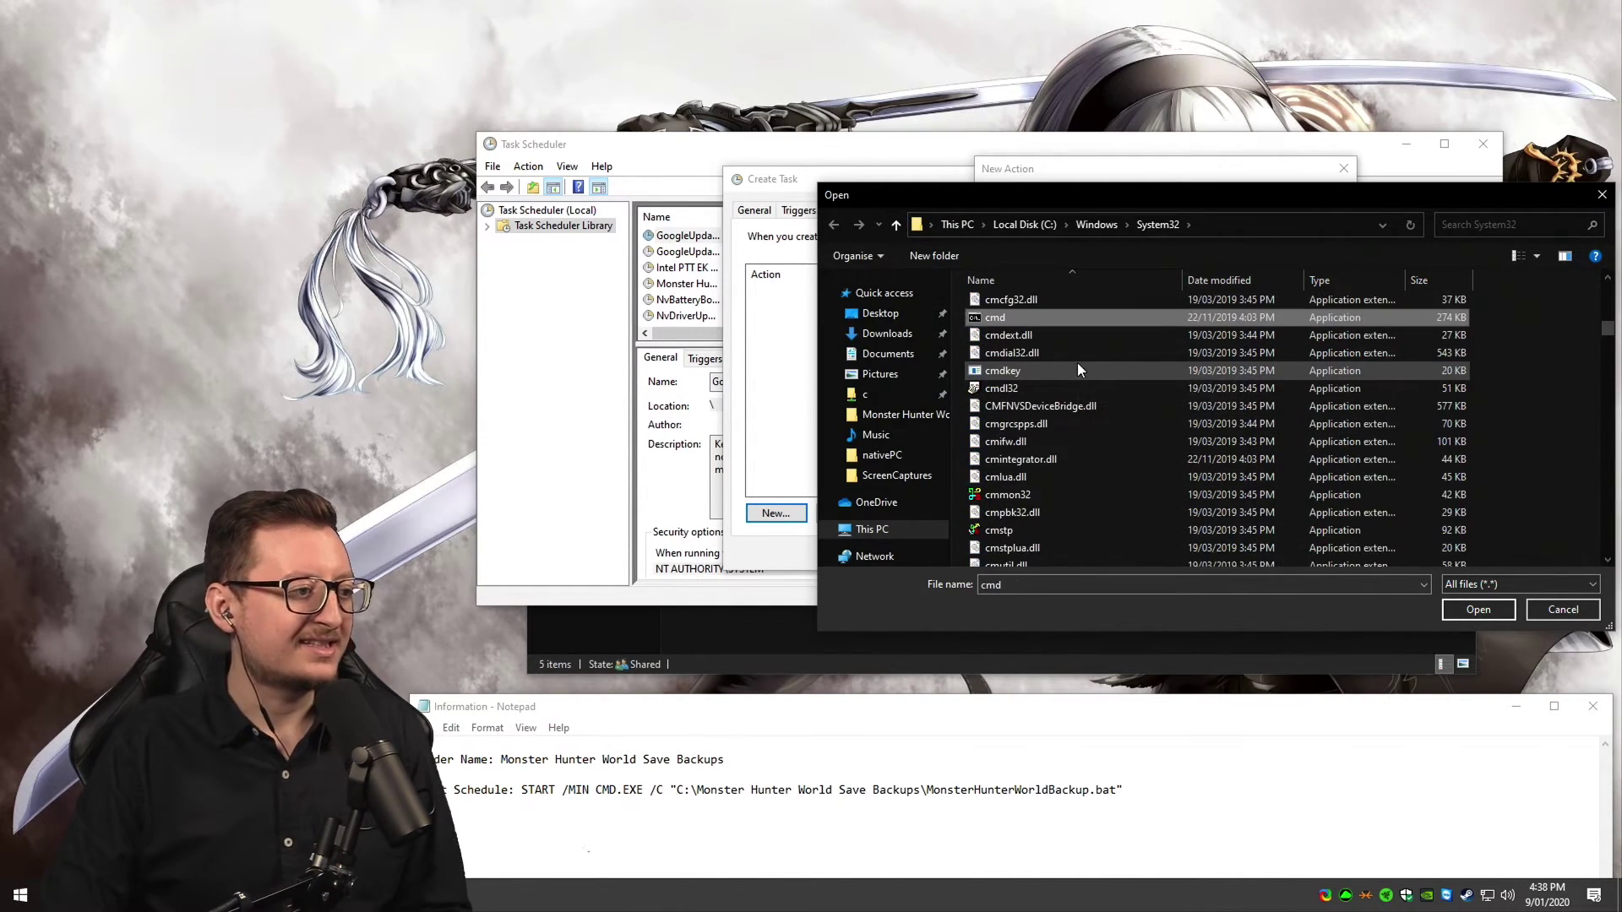
{"action": "double_click", "coordinate": [1008, 317]}
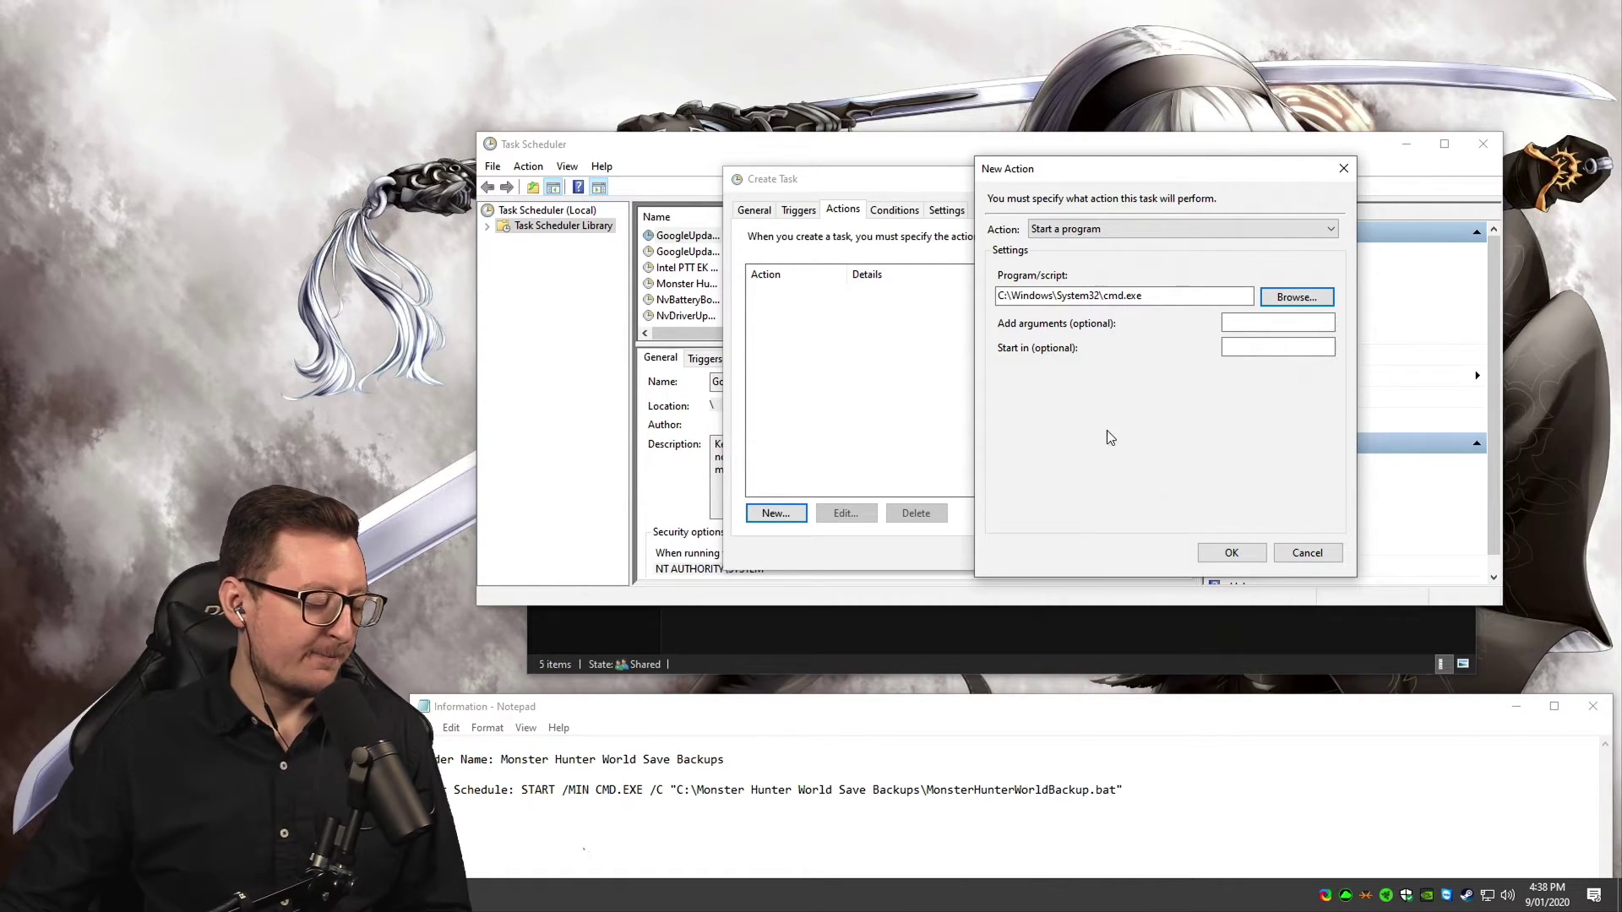
Paste the START /MIN command from the notes into the action's arguments and confirm it
{"action": "left_click_drag", "start_coordinate": [1024, 712], "coordinate": [1040, 644]}
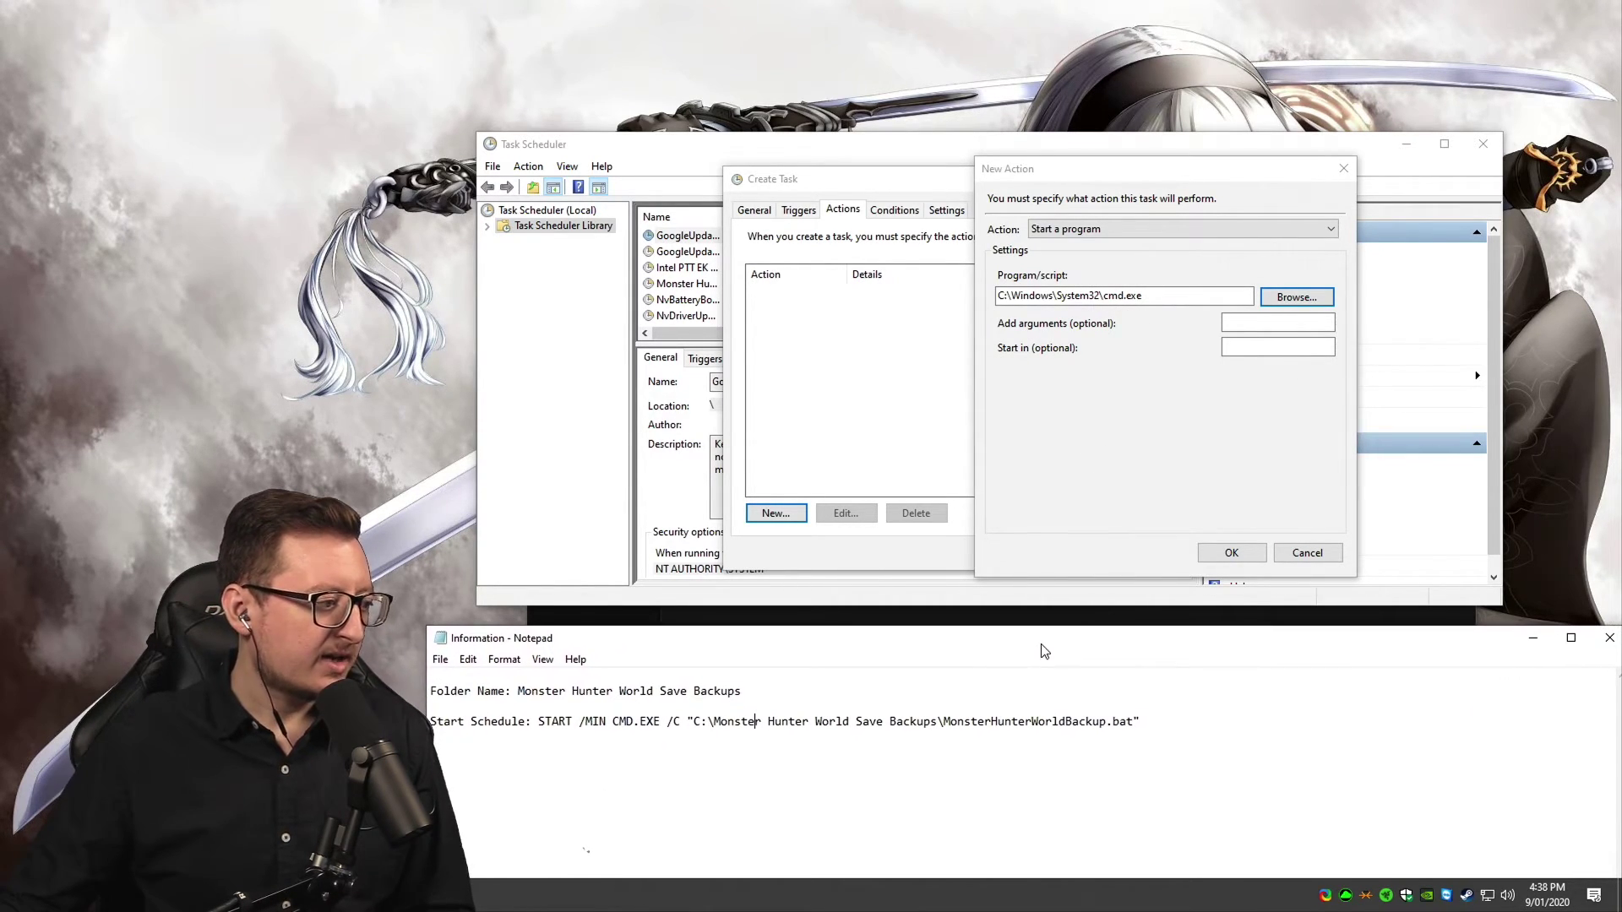
{"action": "left_click", "coordinate": [471, 723]}
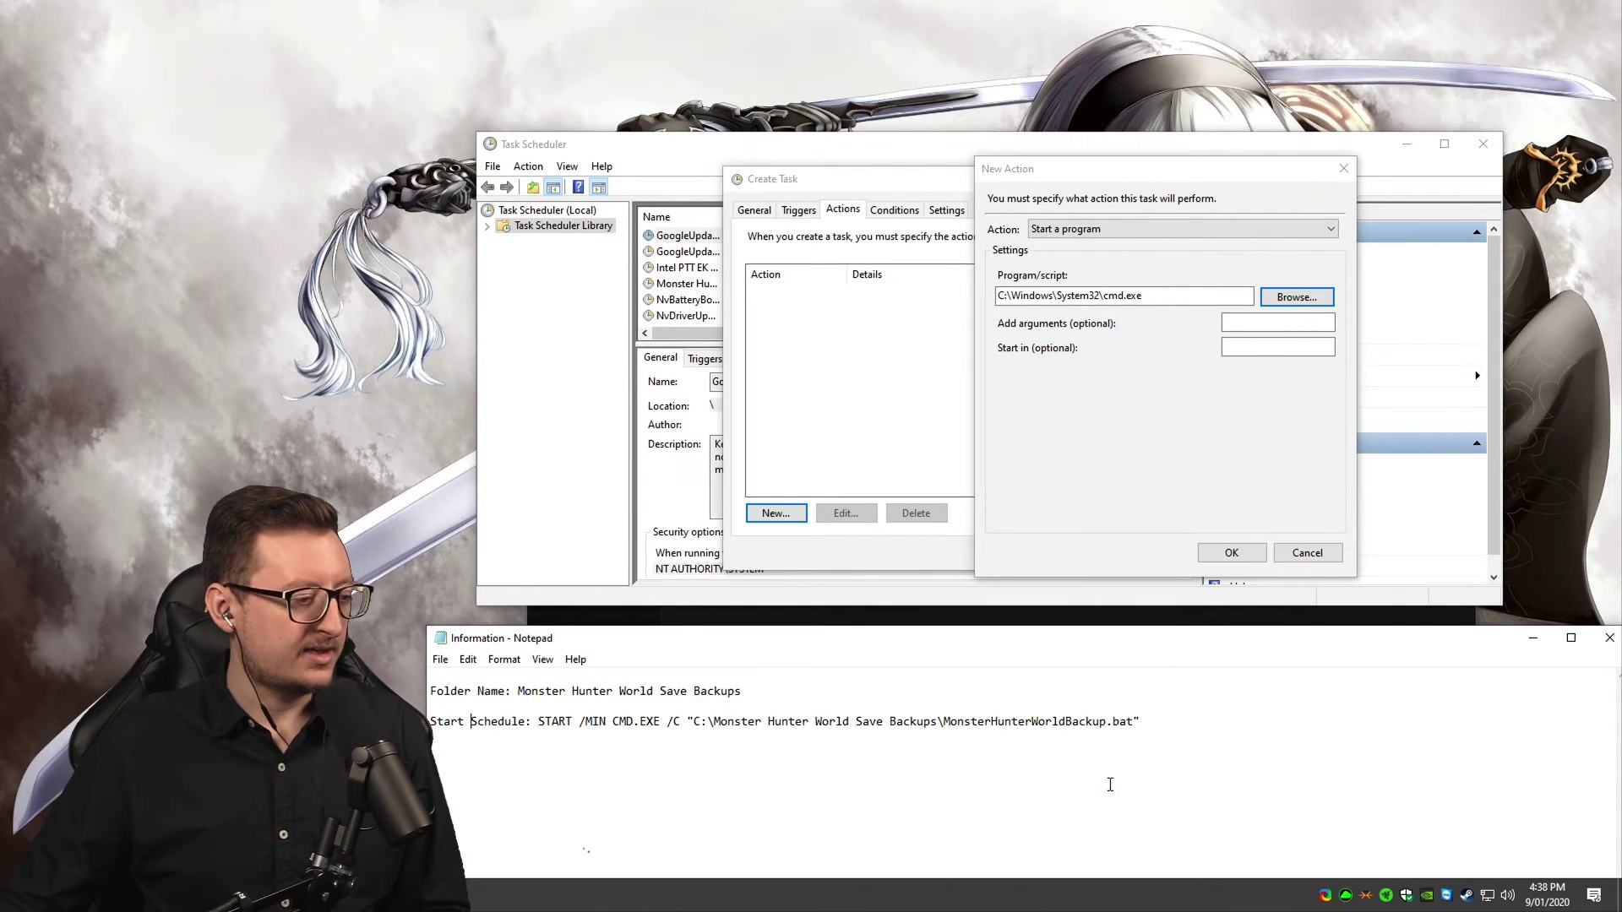
{"action": "left_click_drag", "start_coordinate": [1157, 723], "coordinate": [544, 731]}
{"action": "key", "text": "ctrl+c"}
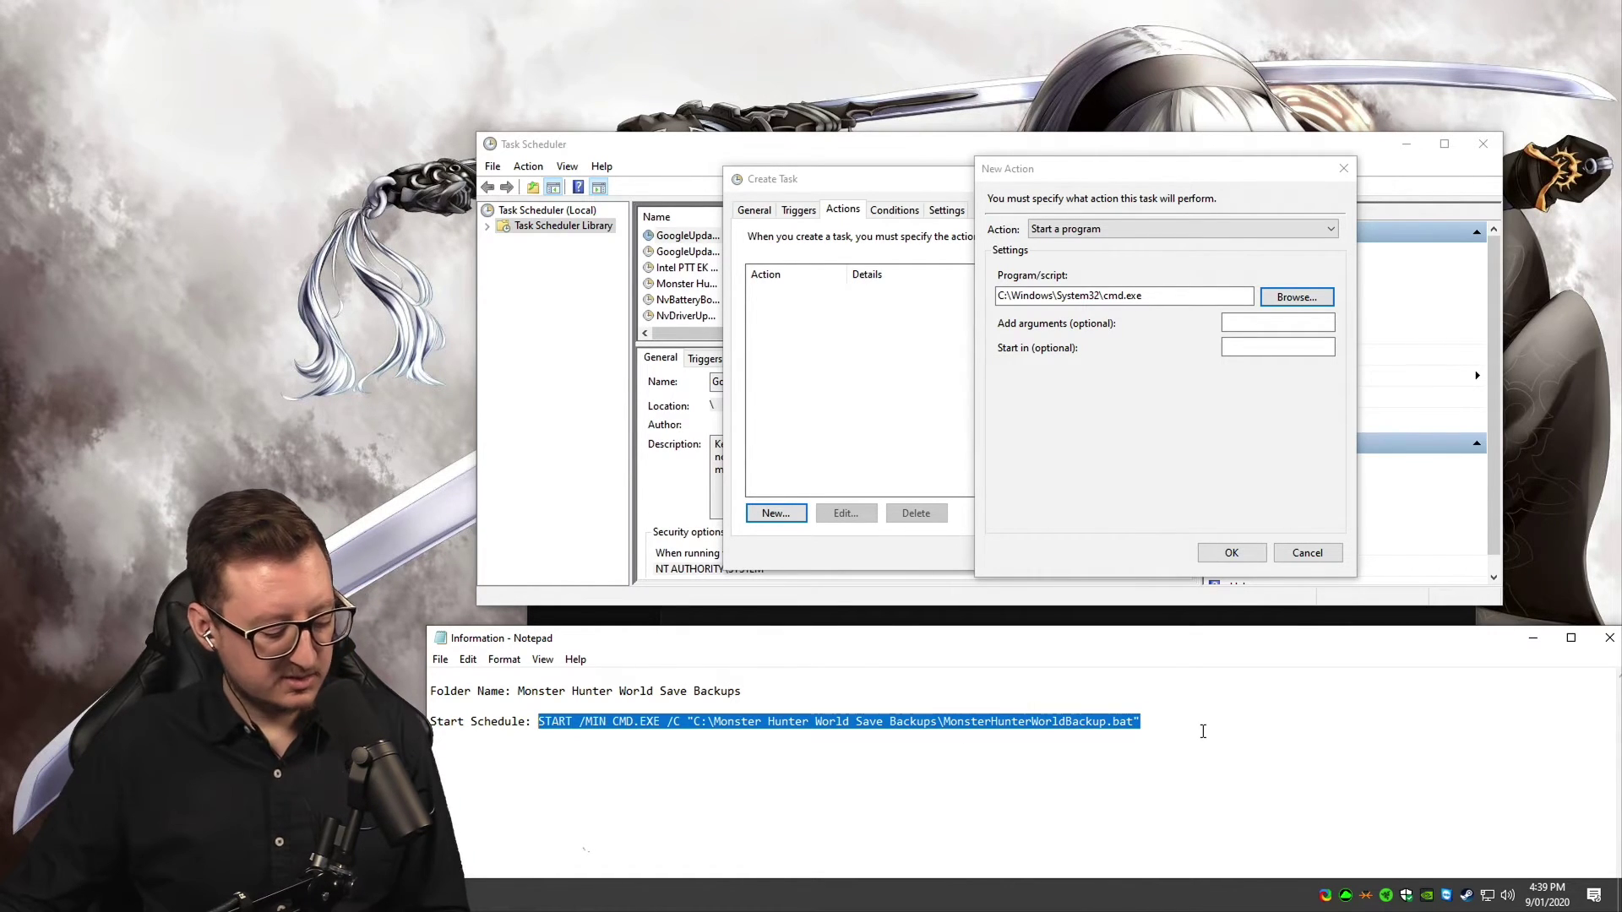
{"action": "left_click", "coordinate": [1277, 322]}
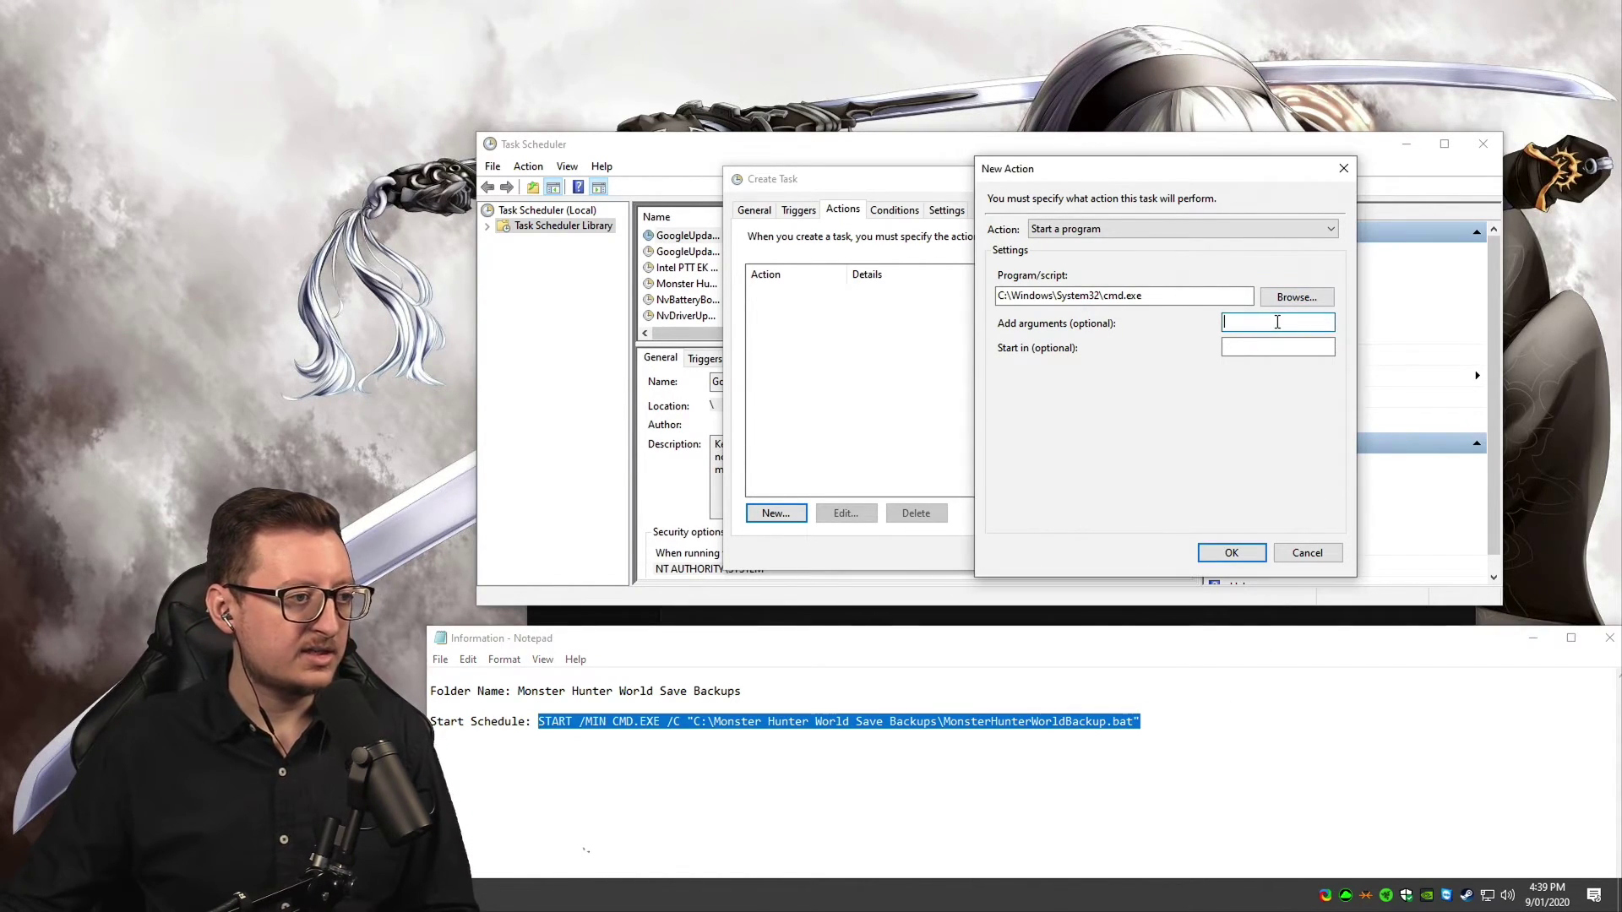
{"action": "key", "text": "ctrl+v"}
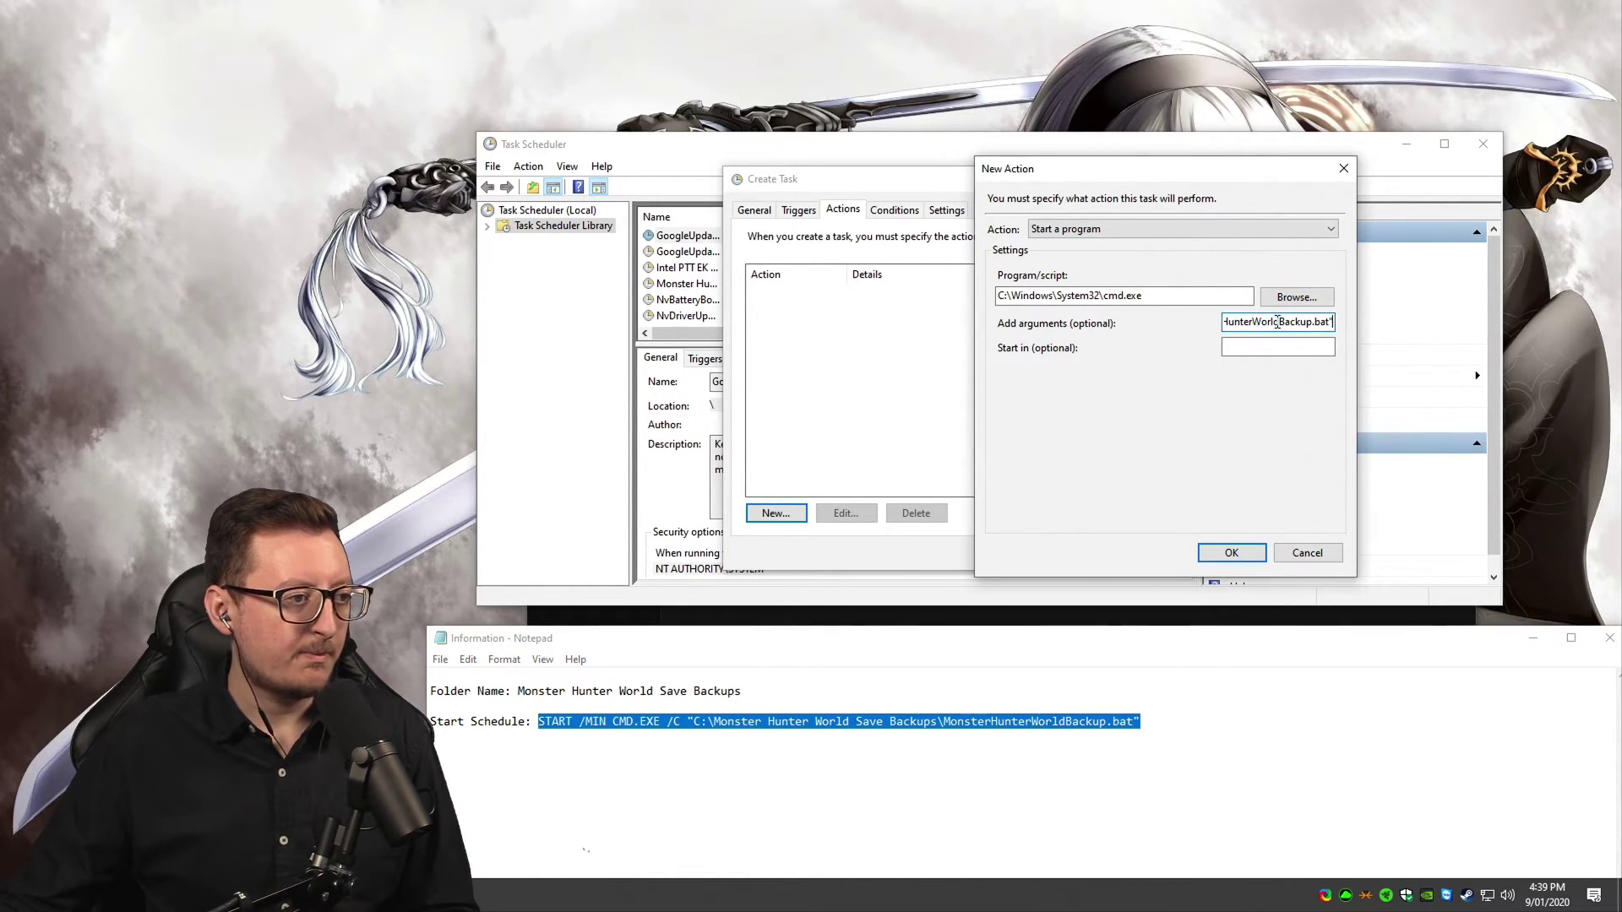
{"action": "left_click", "coordinate": [1229, 554]}
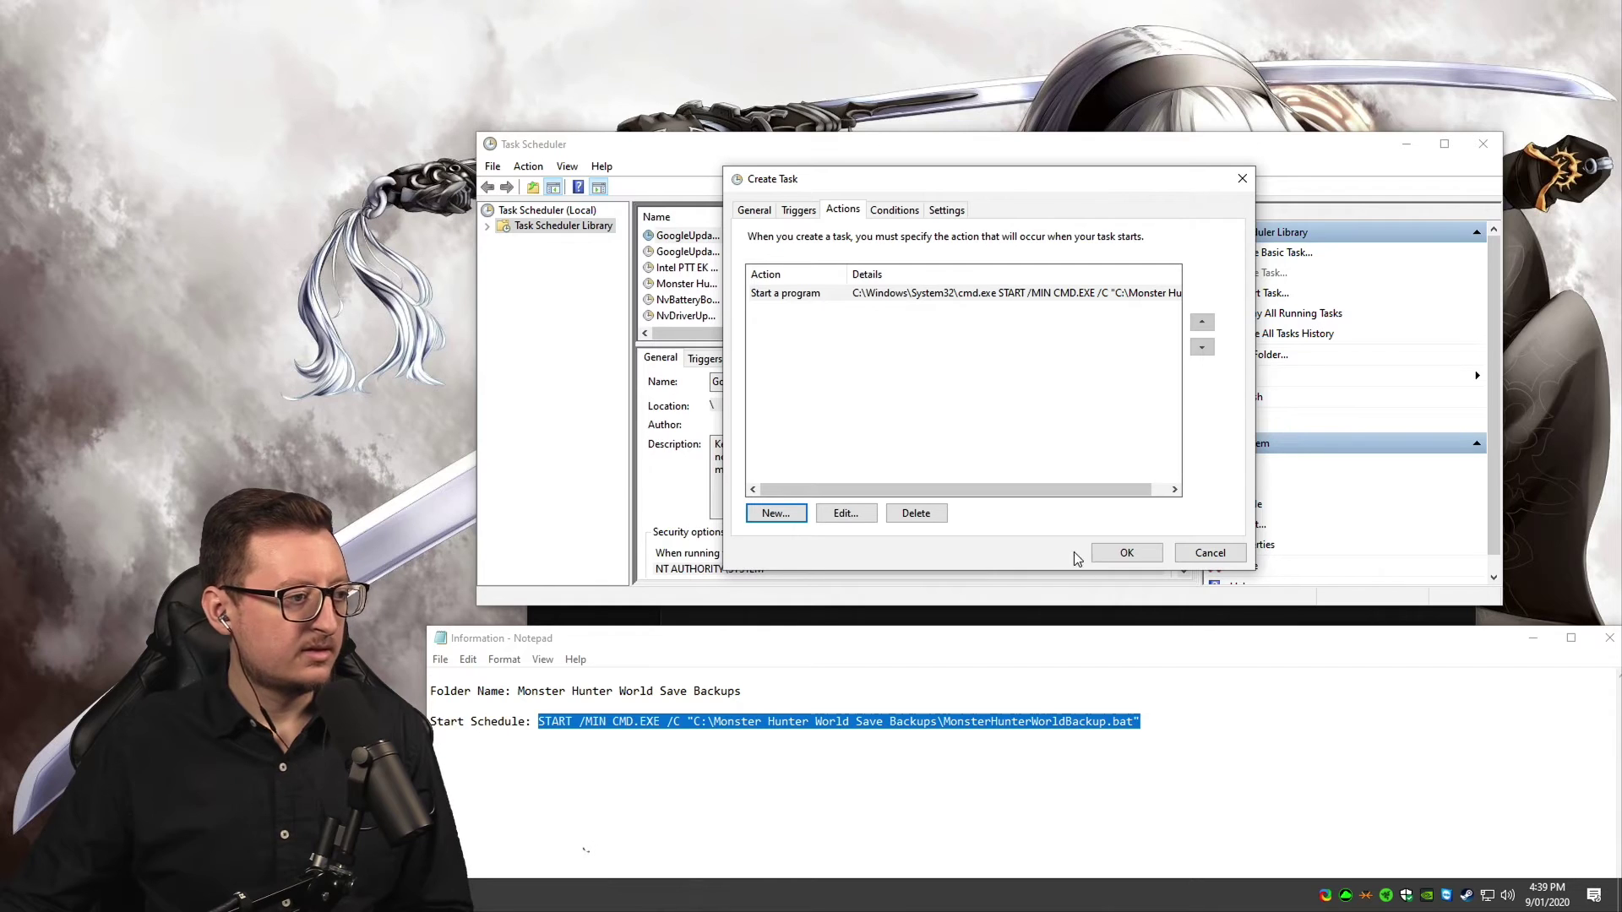
Finish creating the task, widen the Name column, and select Monster Hunty Backup
{"action": "left_click", "coordinate": [1127, 553]}
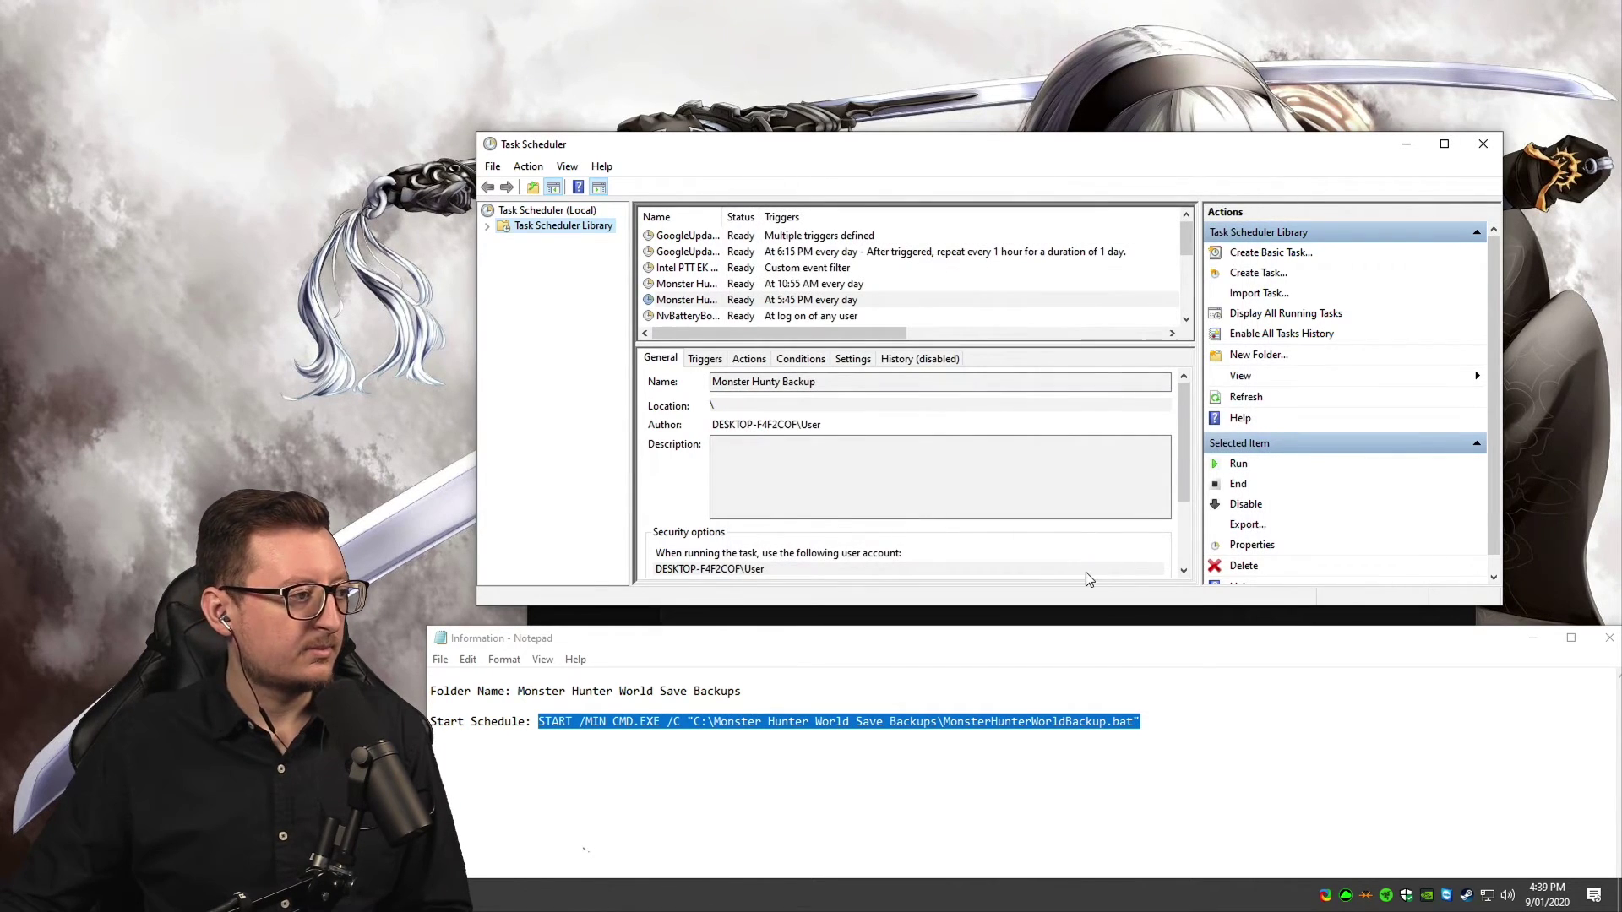
{"action": "double_click", "coordinate": [723, 217]}
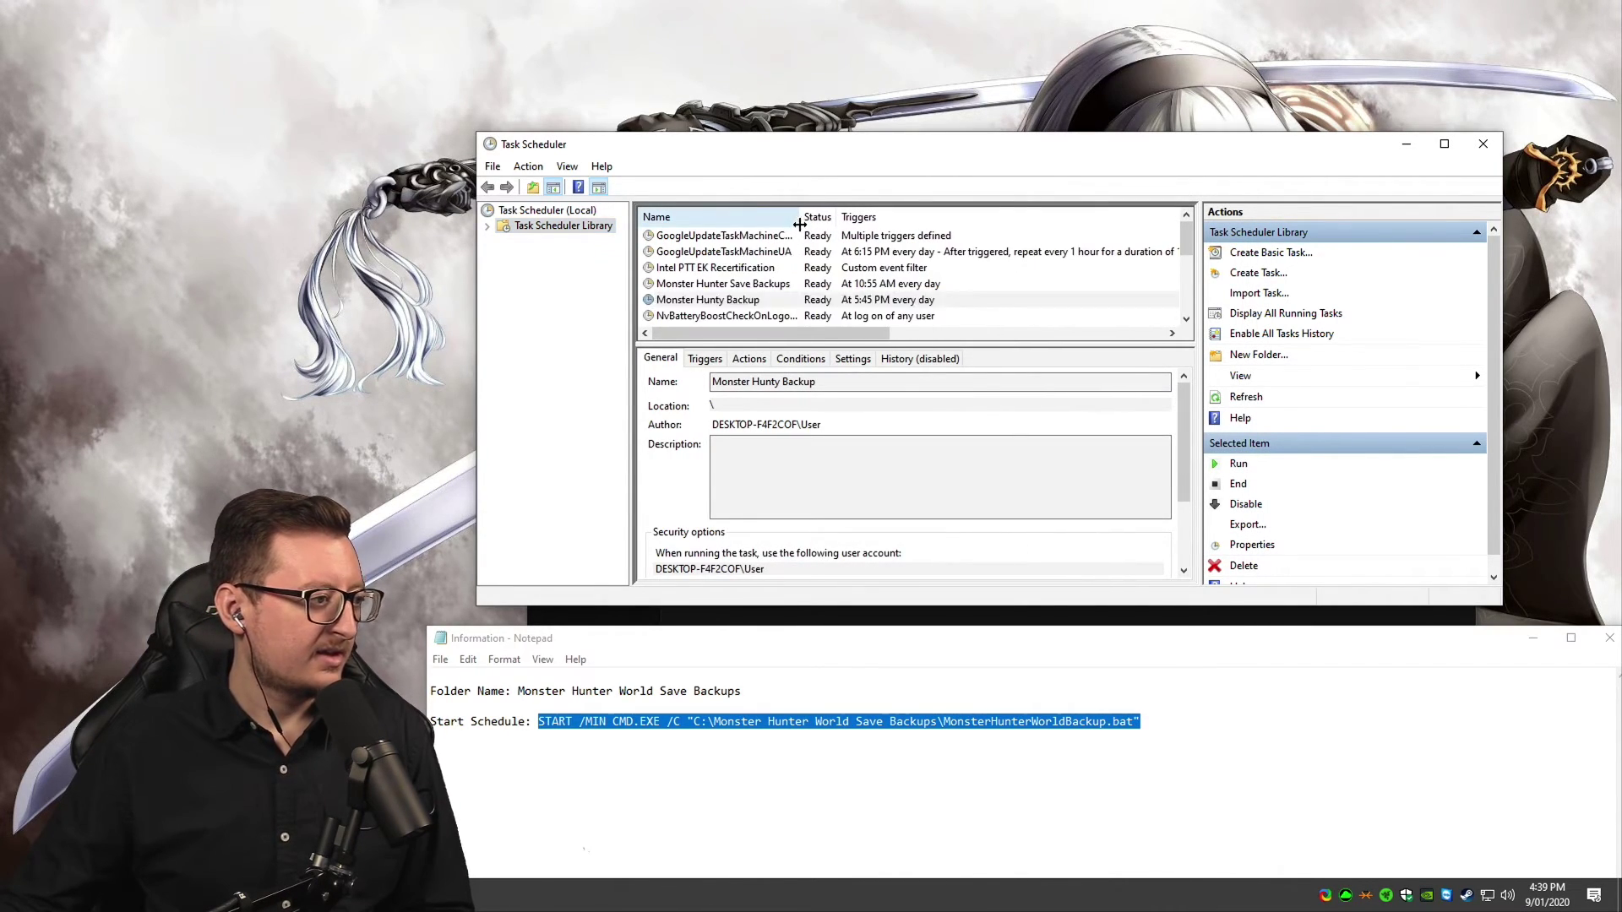
{"action": "left_click", "coordinate": [744, 300]}
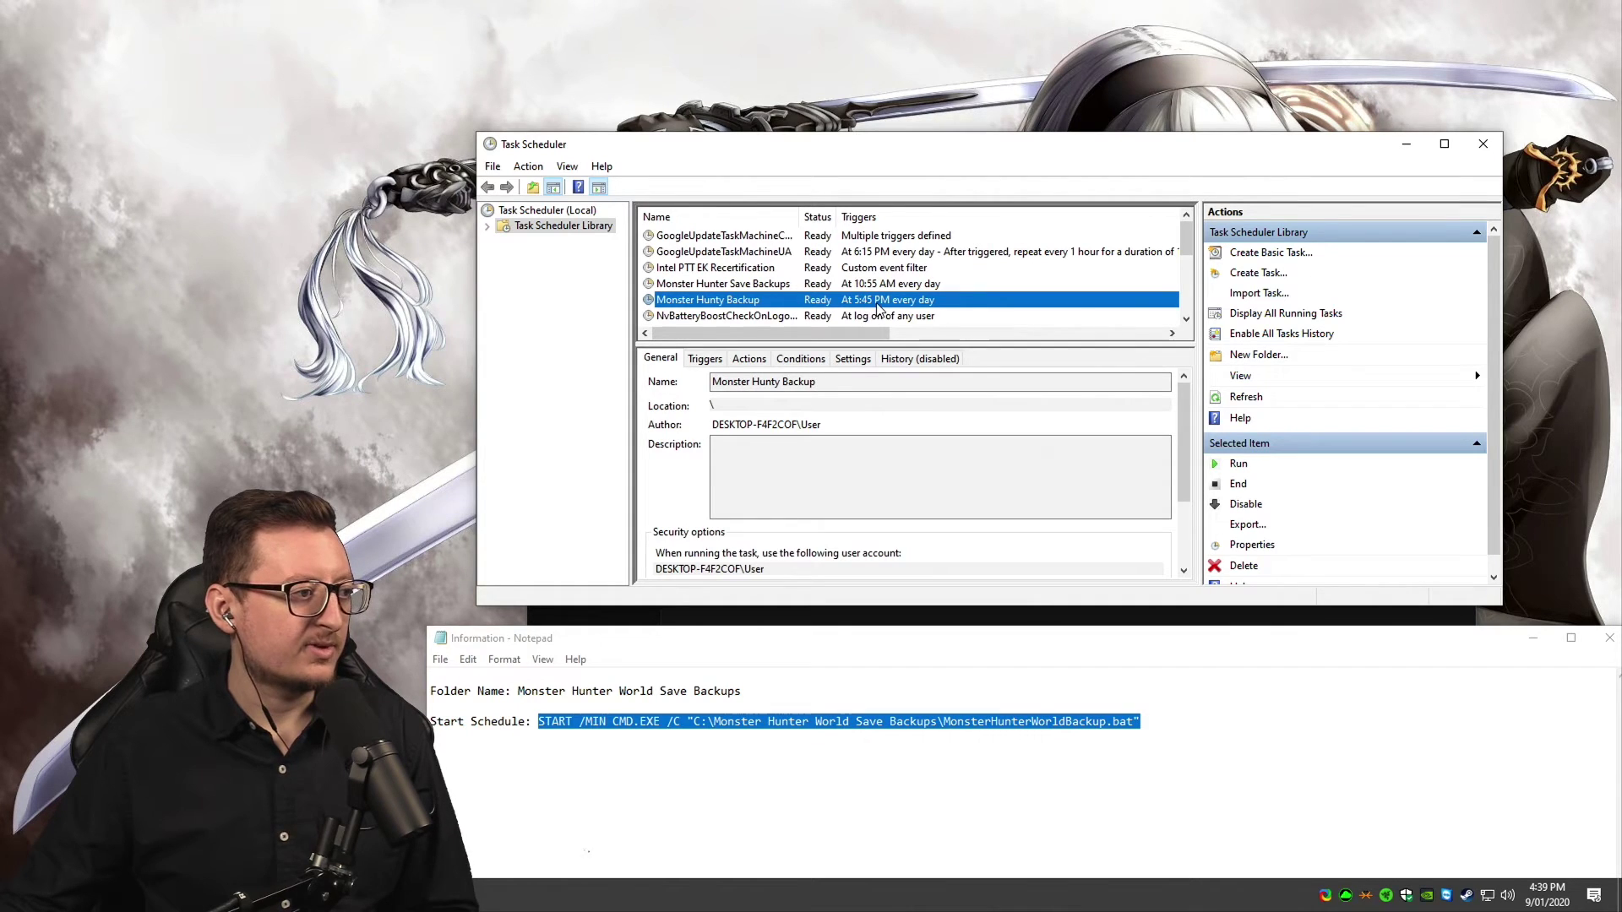
Close Notepad and delete the four old backup files, leaving only the batch file
{"action": "left_click_drag", "start_coordinate": [1378, 642], "coordinate": [1076, 642]}
{"action": "left_click", "coordinate": [1314, 641]}
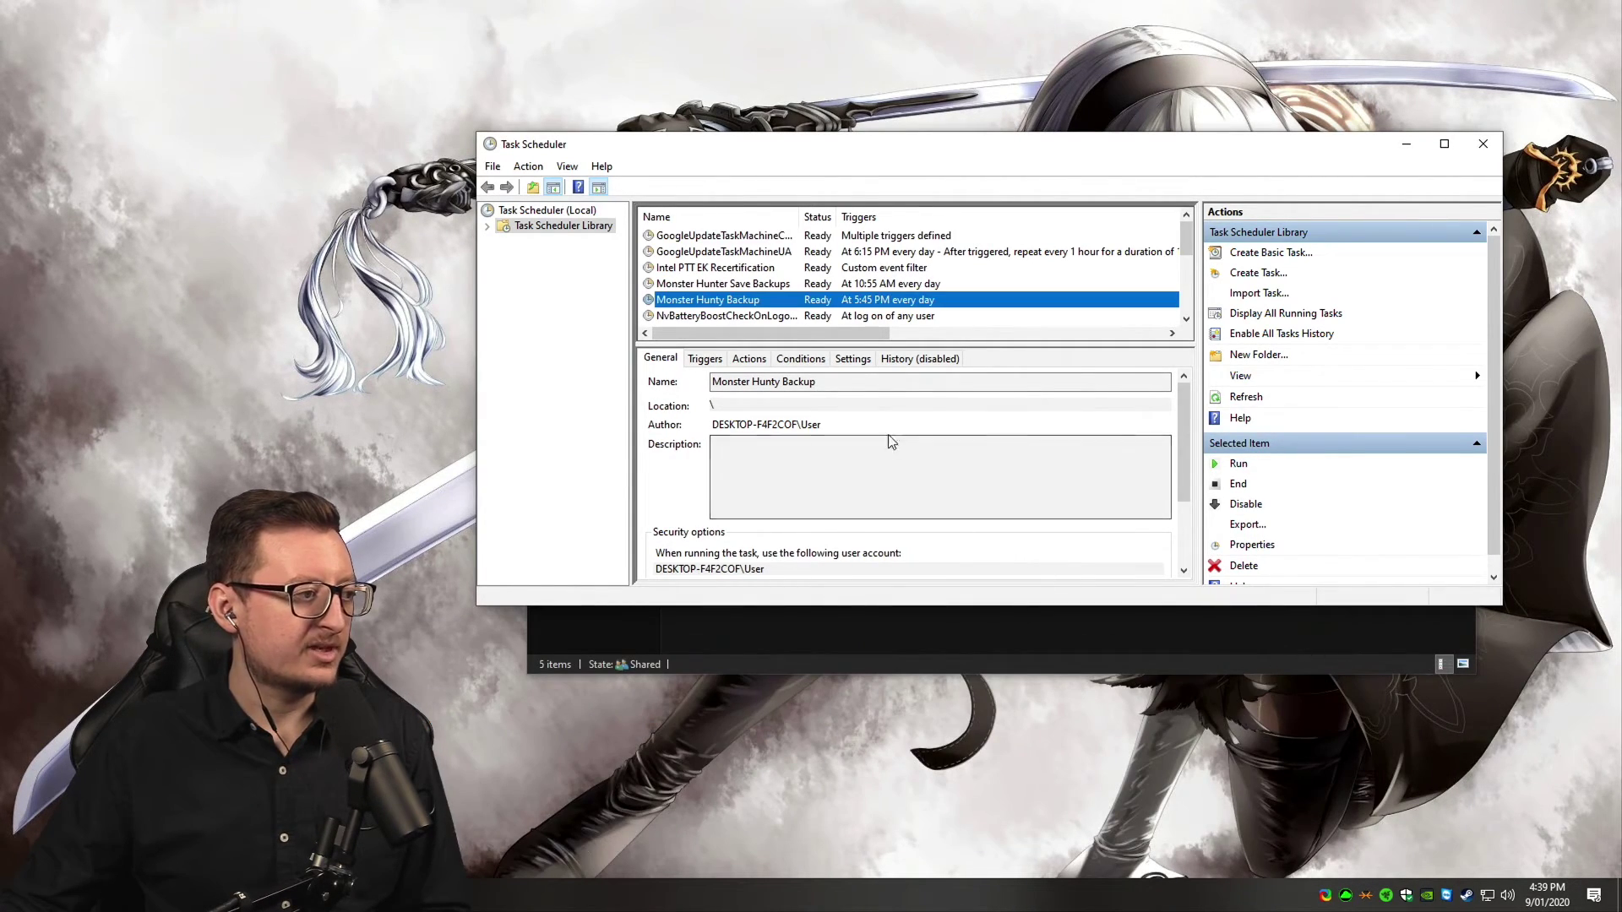
{"action": "left_click", "coordinate": [804, 616]}
{"action": "left_click_drag", "start_coordinate": [888, 174], "coordinate": [1170, 266]}
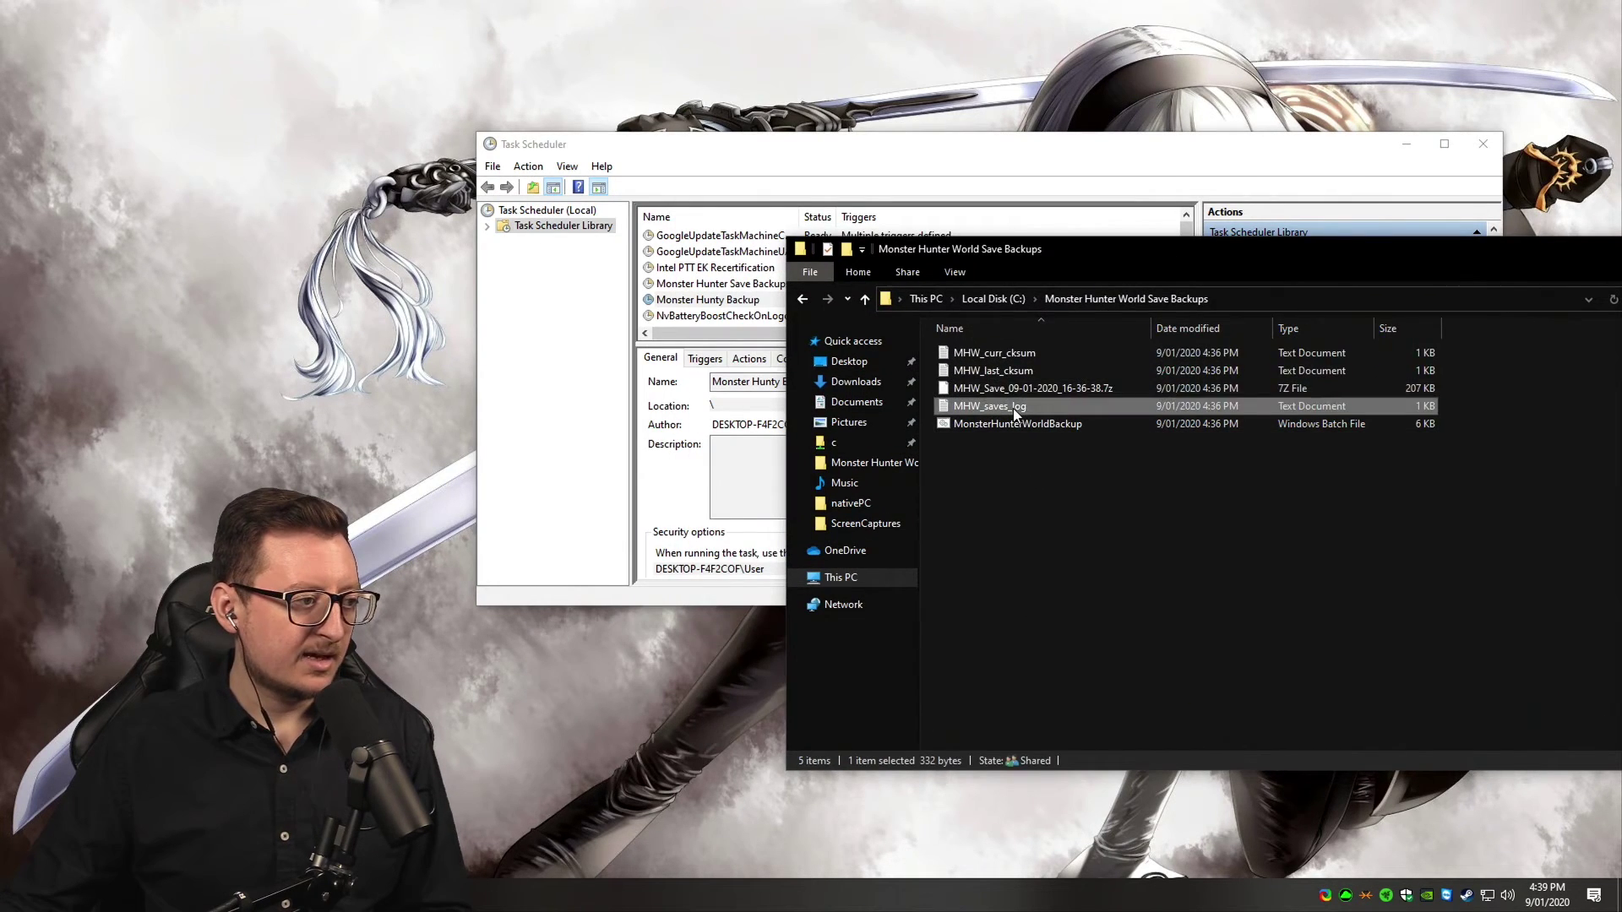
{"action": "left_click_drag", "start_coordinate": [1012, 408], "coordinate": [1068, 352]}
{"action": "key", "text": "Delete"}
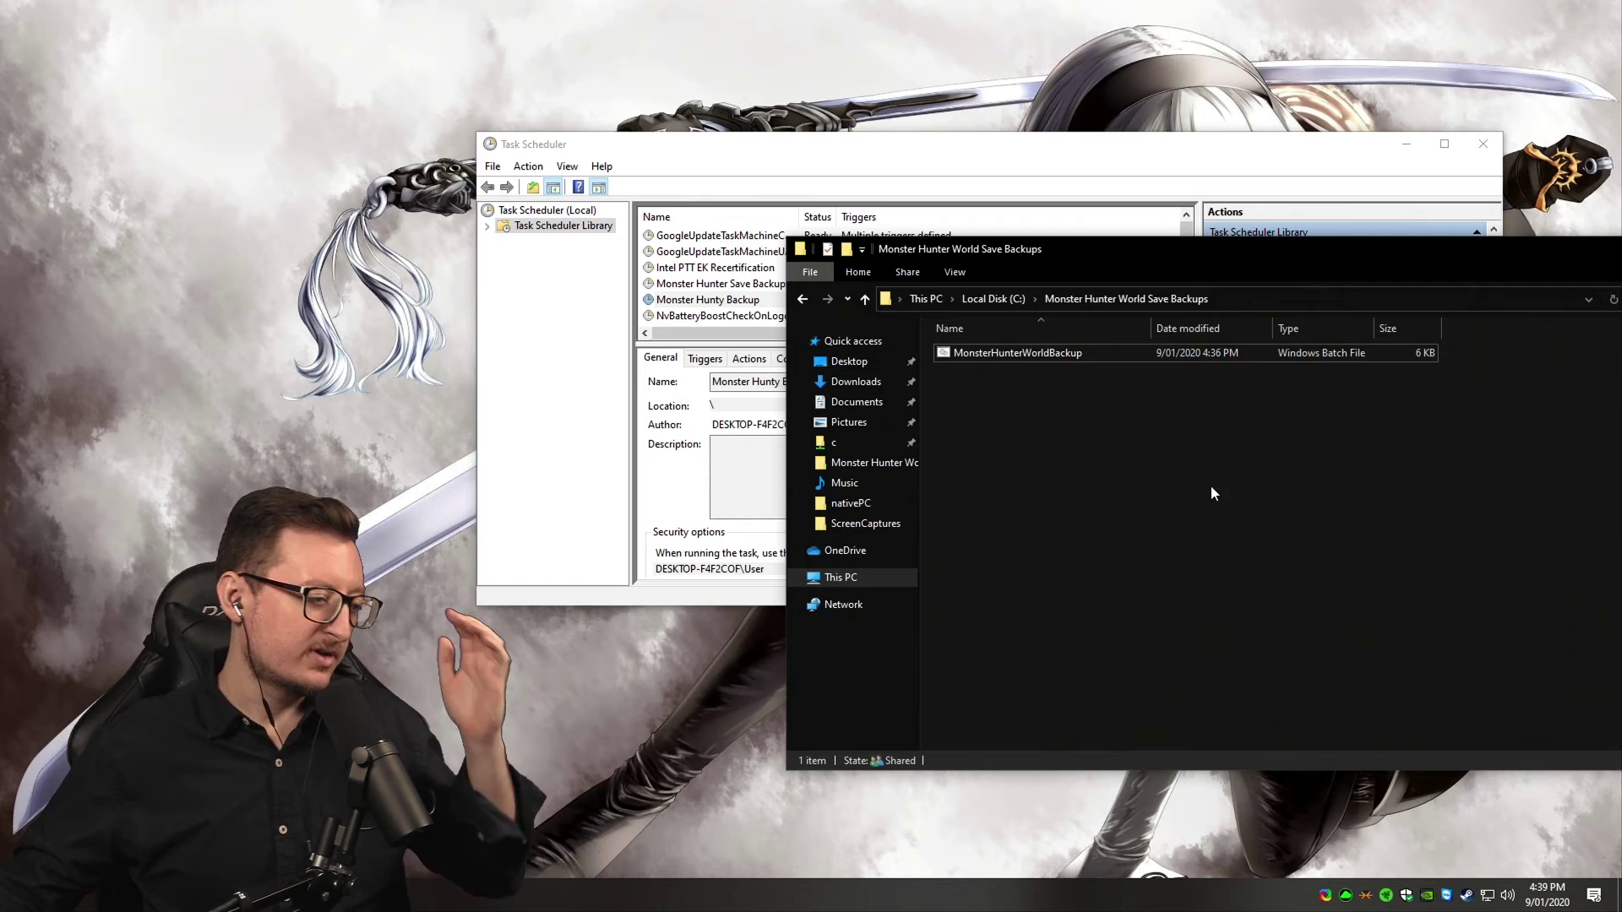
{"action": "left_click", "coordinate": [767, 304]}
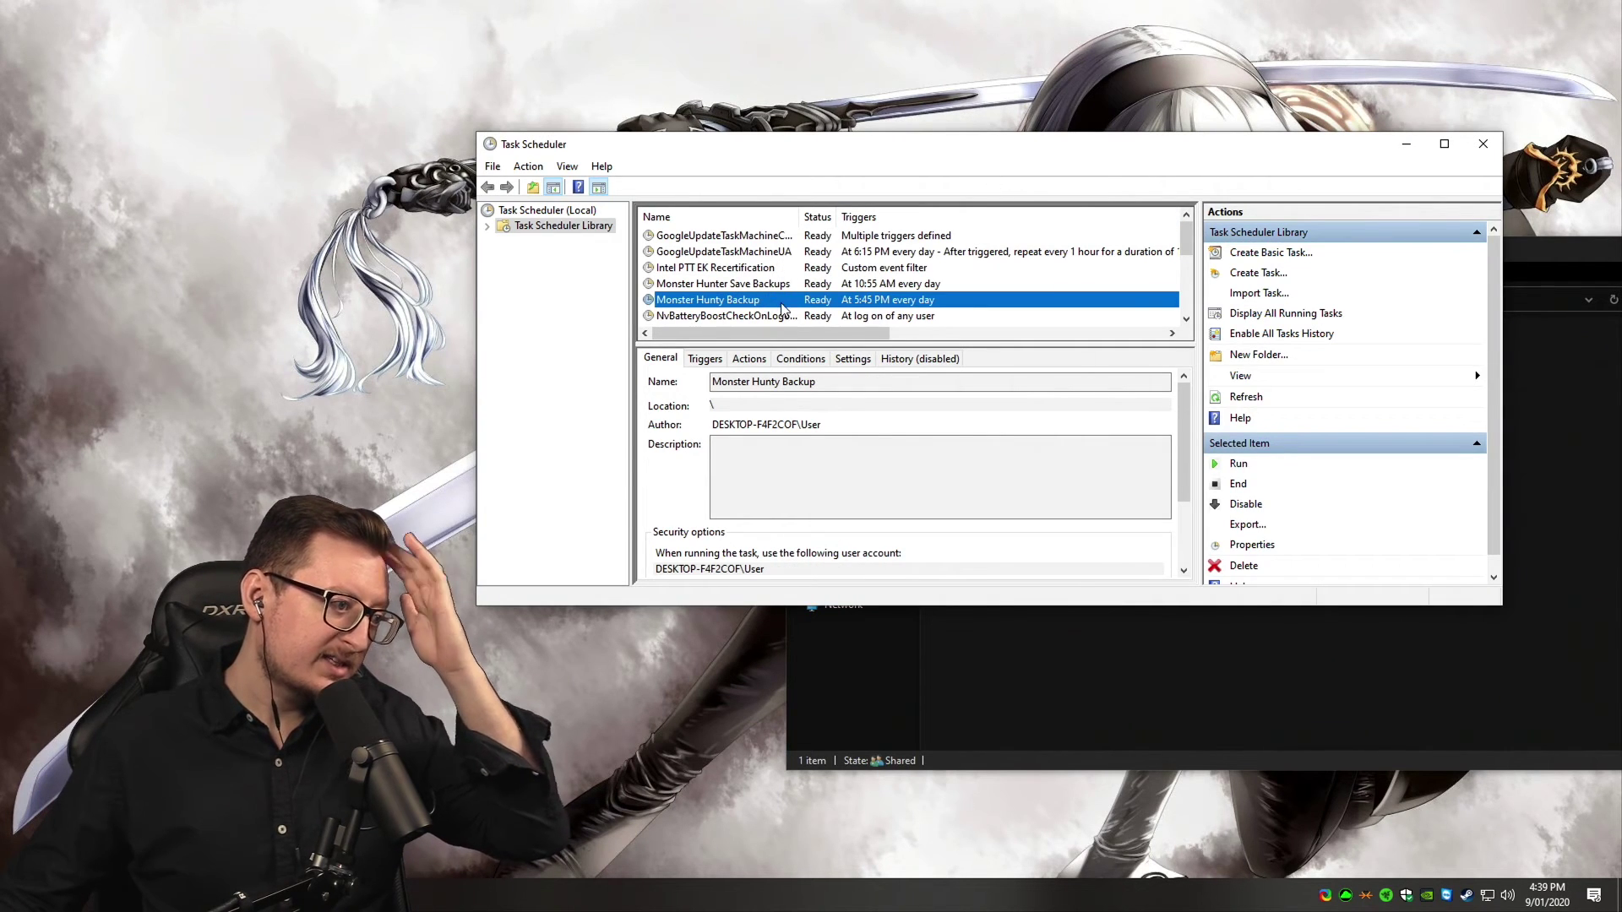
Run Monster Hunty Backup now and confirm the new MHW_Save_09-01-2020_16-39-36.7z backup appears
{"action": "right_click", "coordinate": [817, 305]}
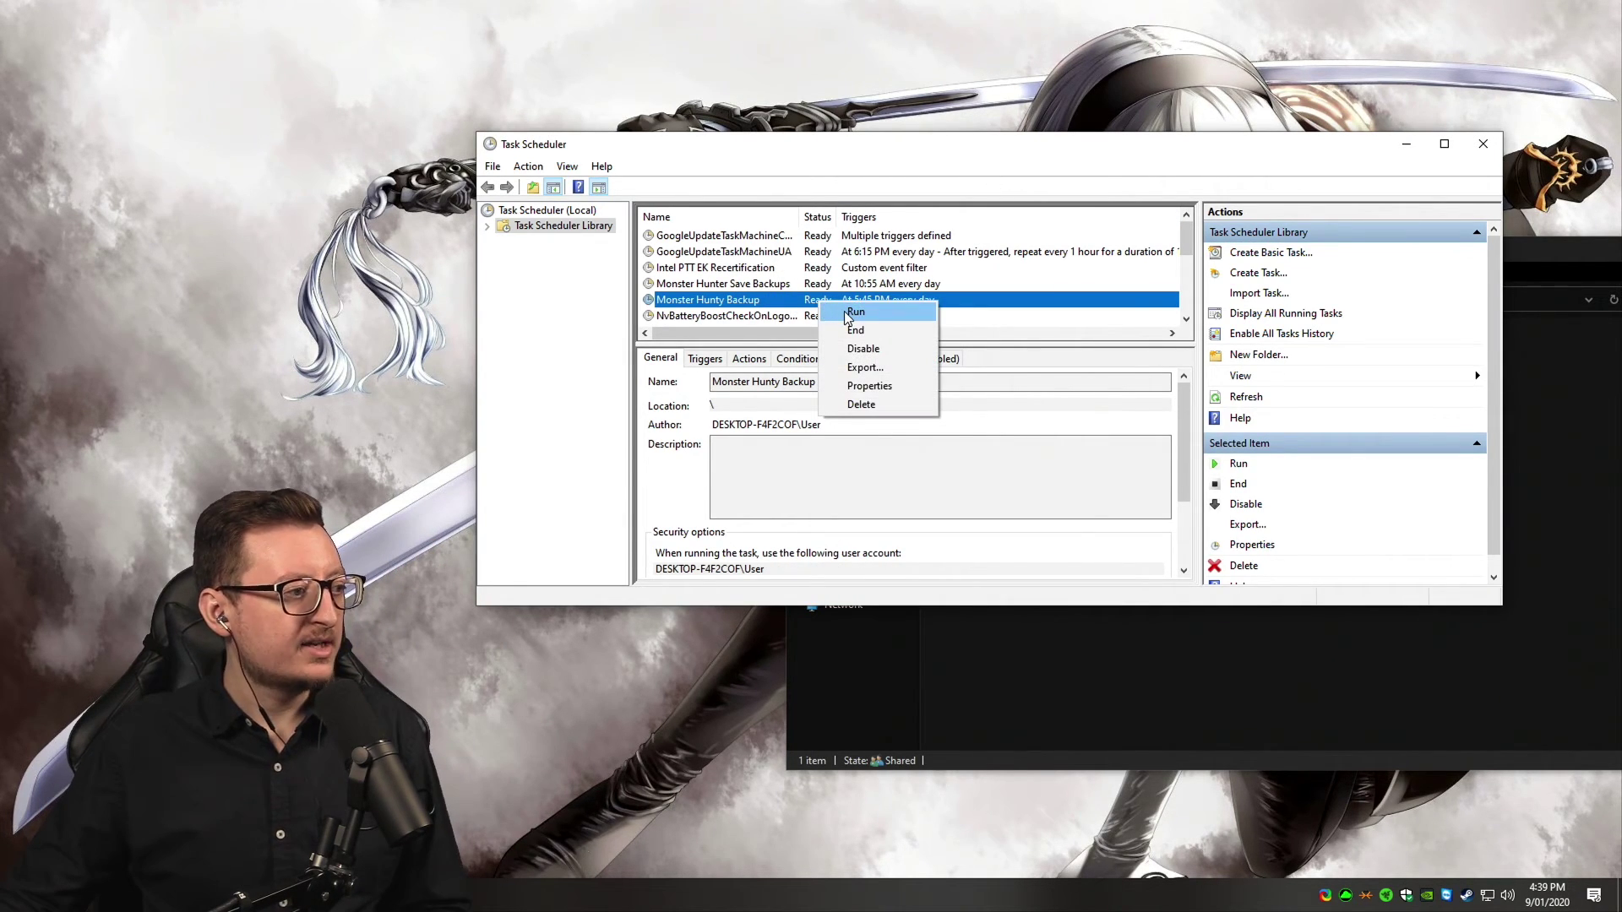
{"action": "left_click", "coordinate": [849, 312]}
{"action": "left_click", "coordinate": [1073, 641]}
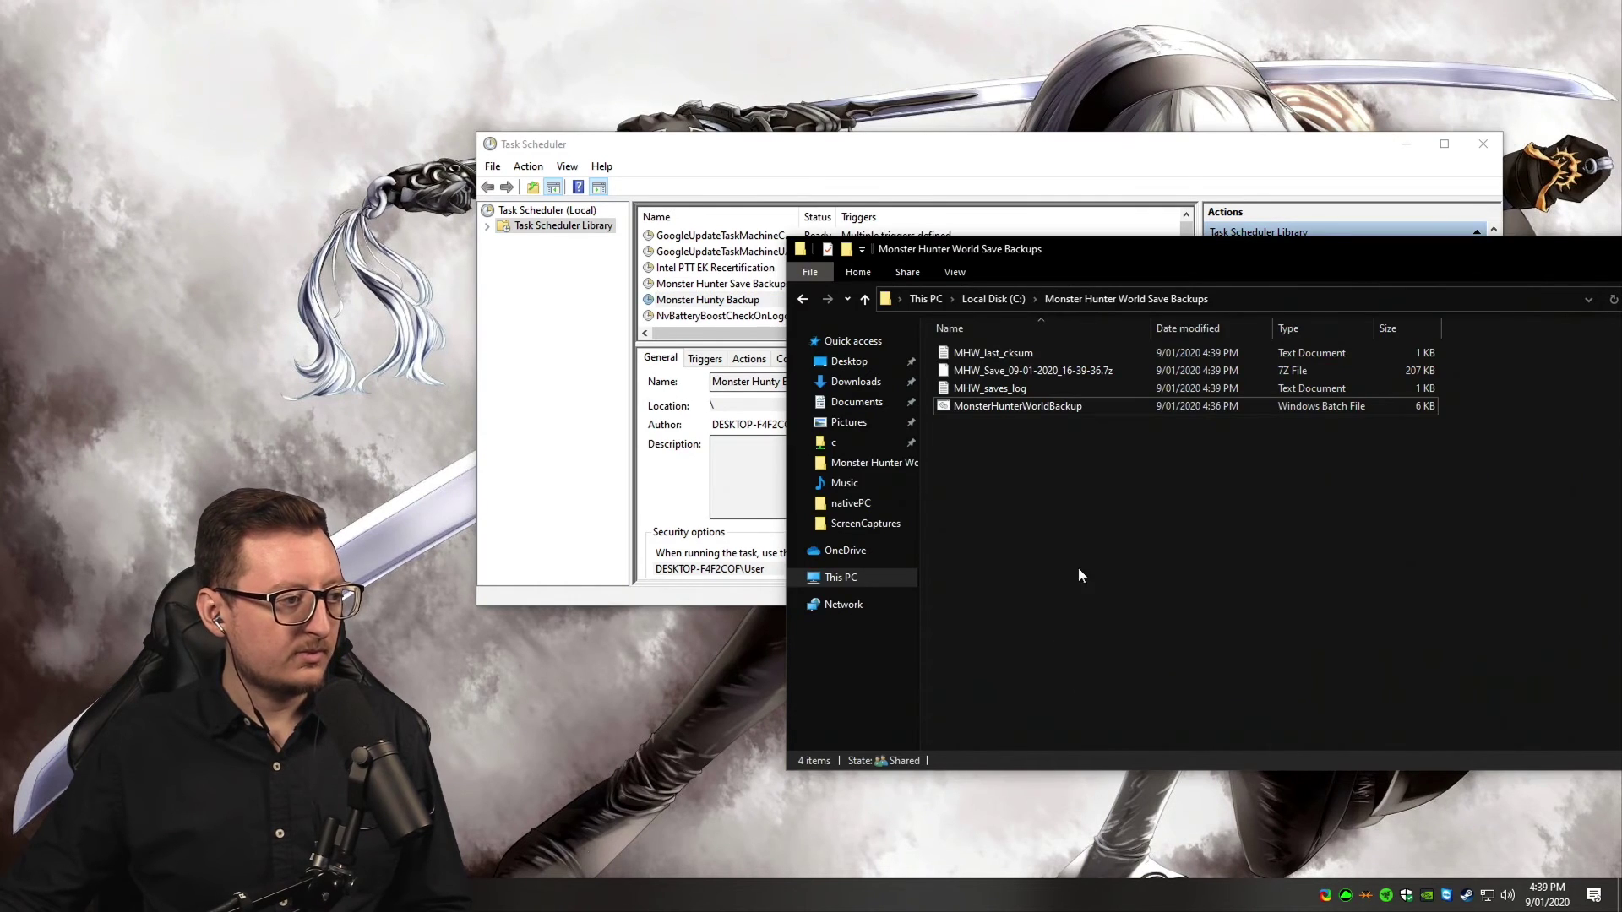